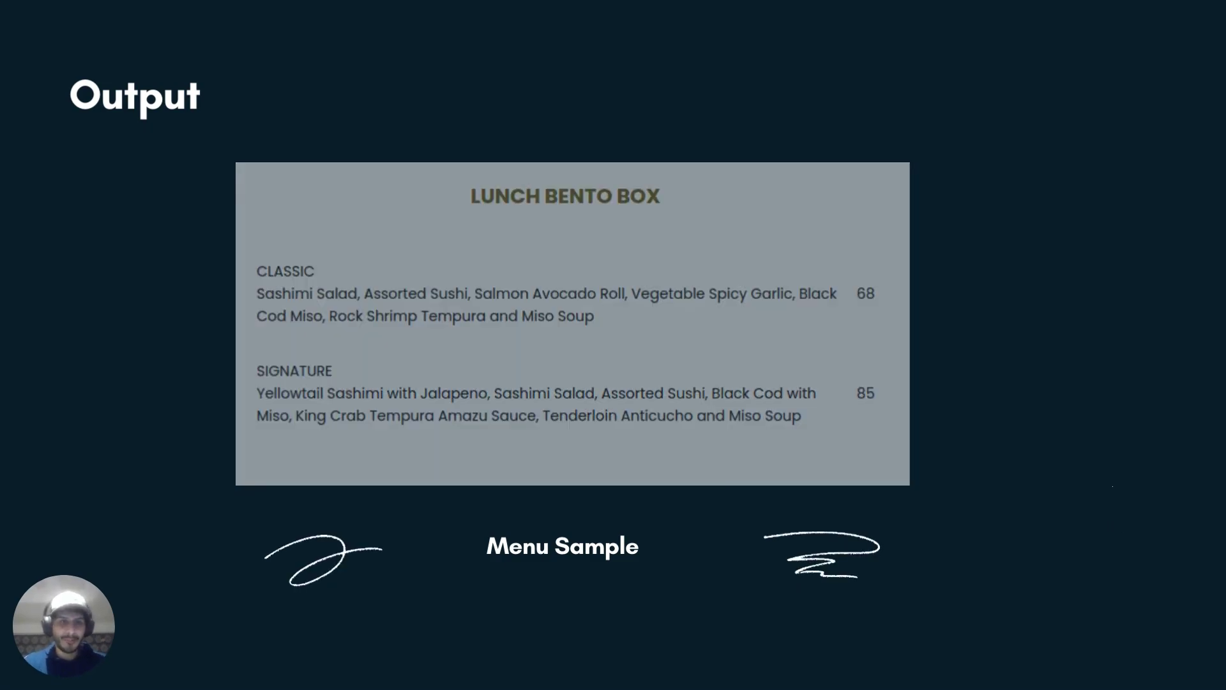
- Advance the slideshow to the Difficulty slide
key("Right")
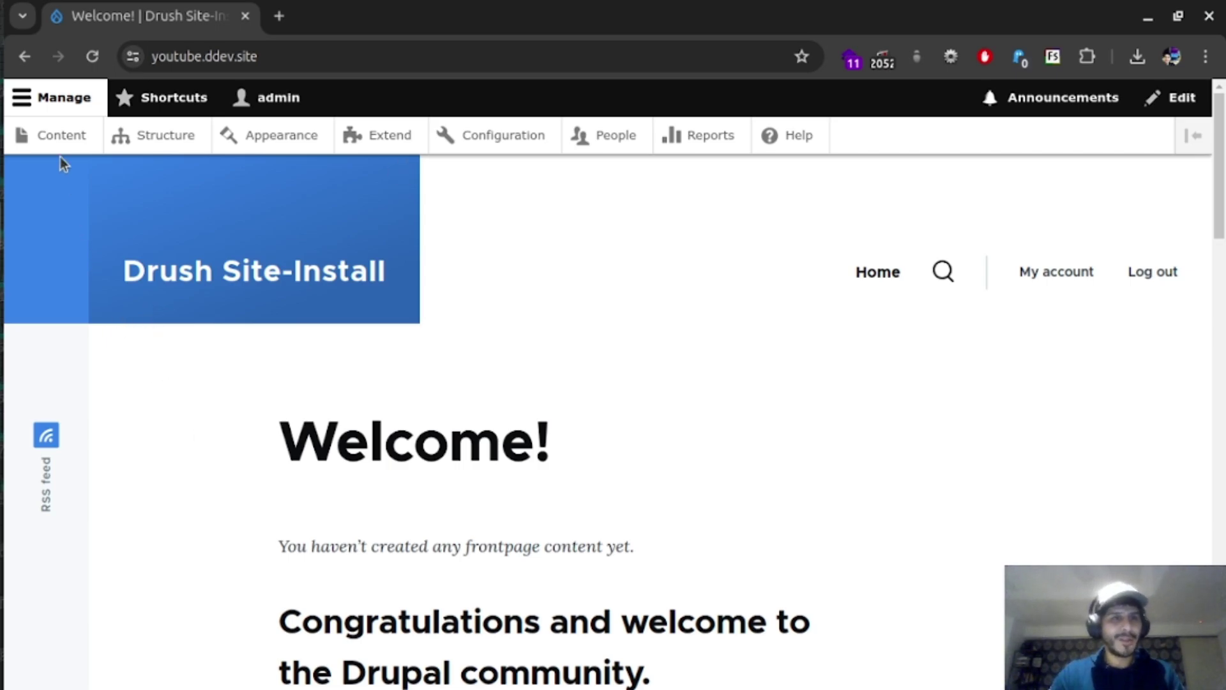
- Look over the empty Basic page creation form's title and body fields
left_click(56, 136)
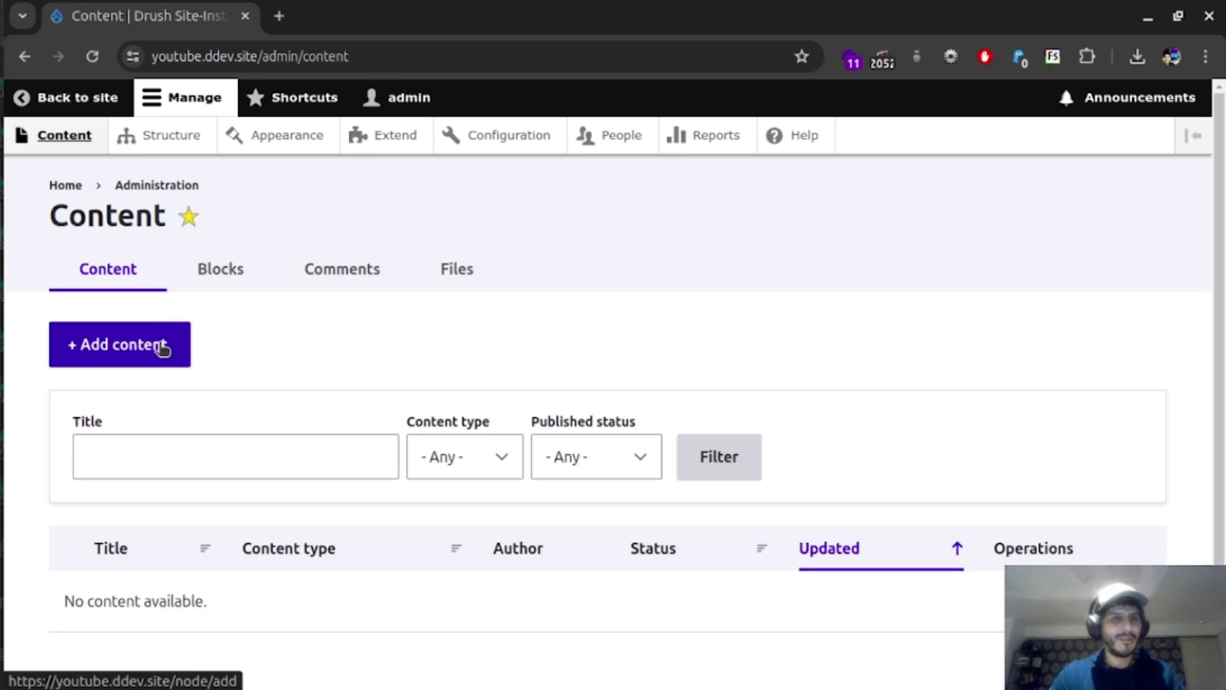
left_click(137, 348)
left_click(131, 391)
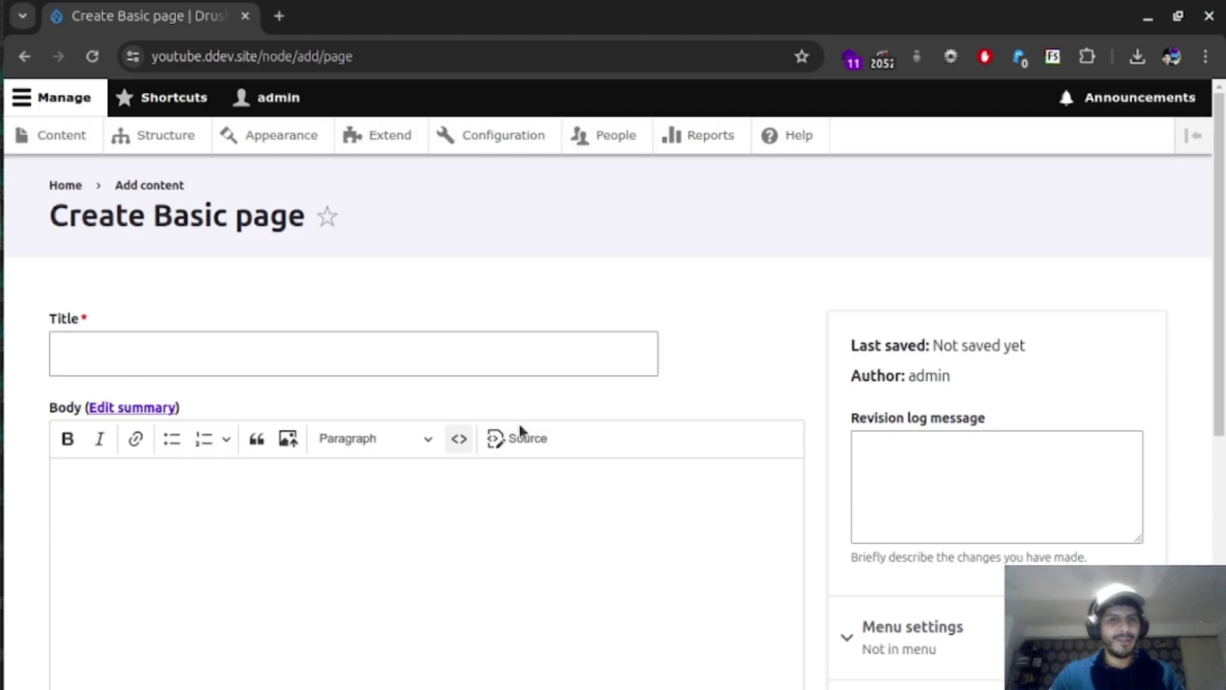
scroll(686, 430, "down", 5)
scroll(298, 565, "up", 5)
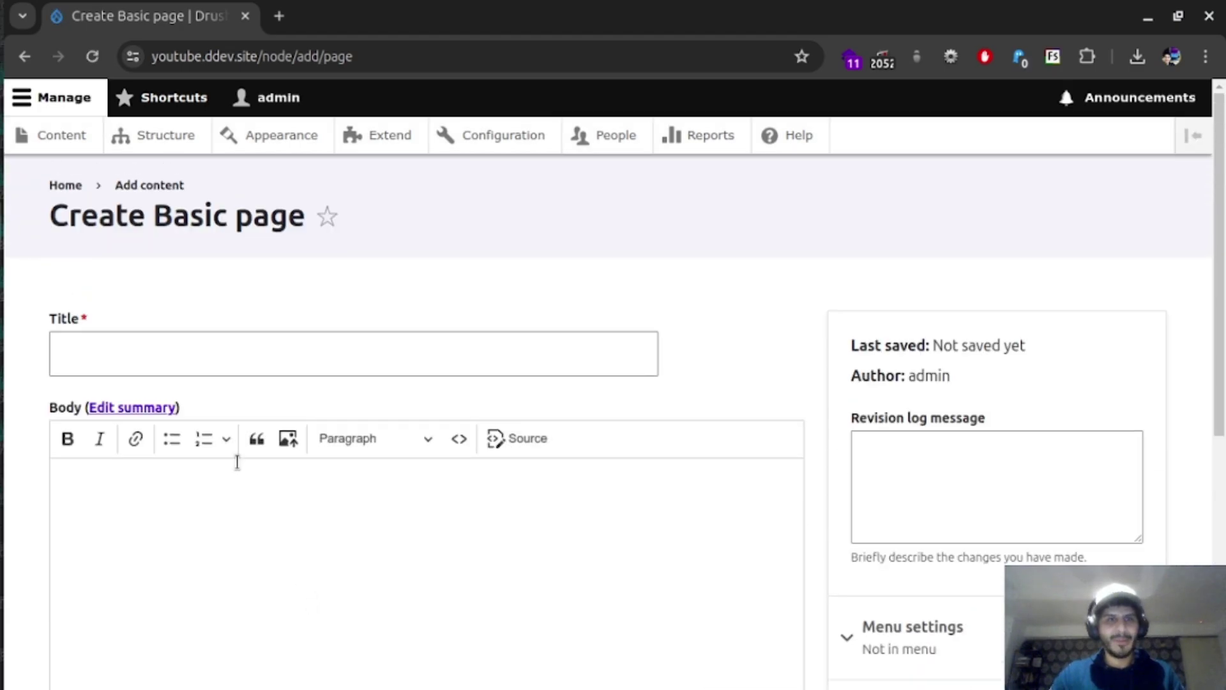
left_click(119, 358)
scroll(181, 452, "down", 6)
scroll(185, 471, "up", 3)
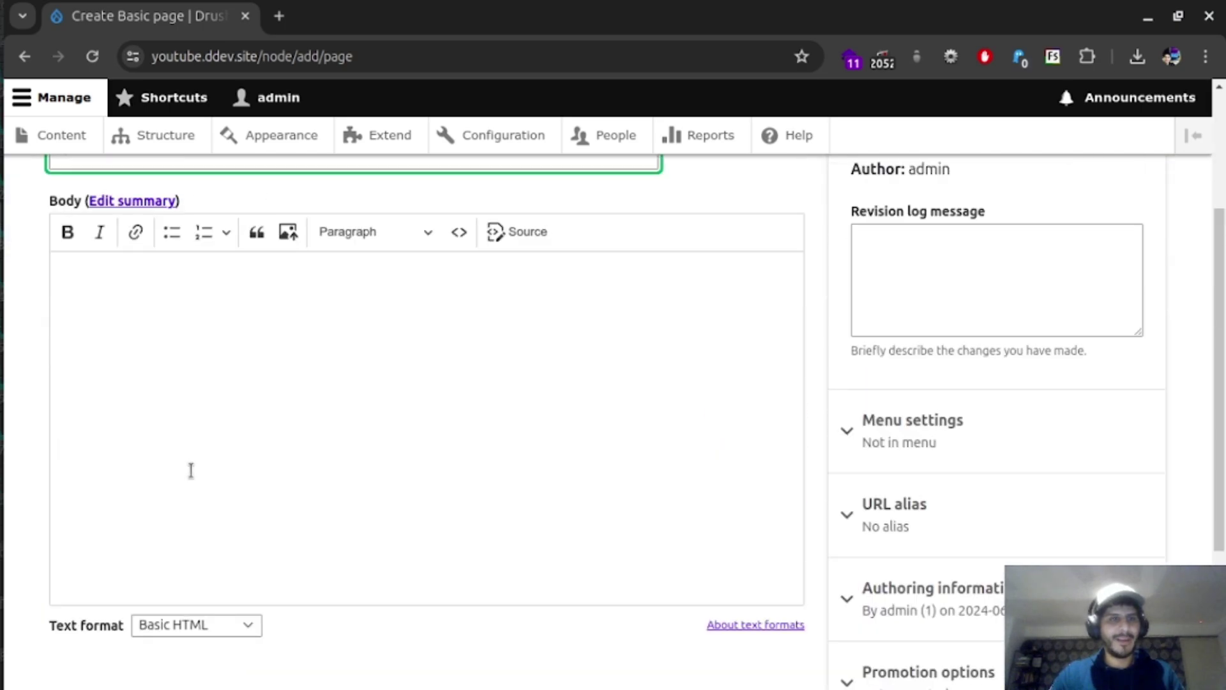
left_click(191, 471)
scroll(179, 352, "up", 3)
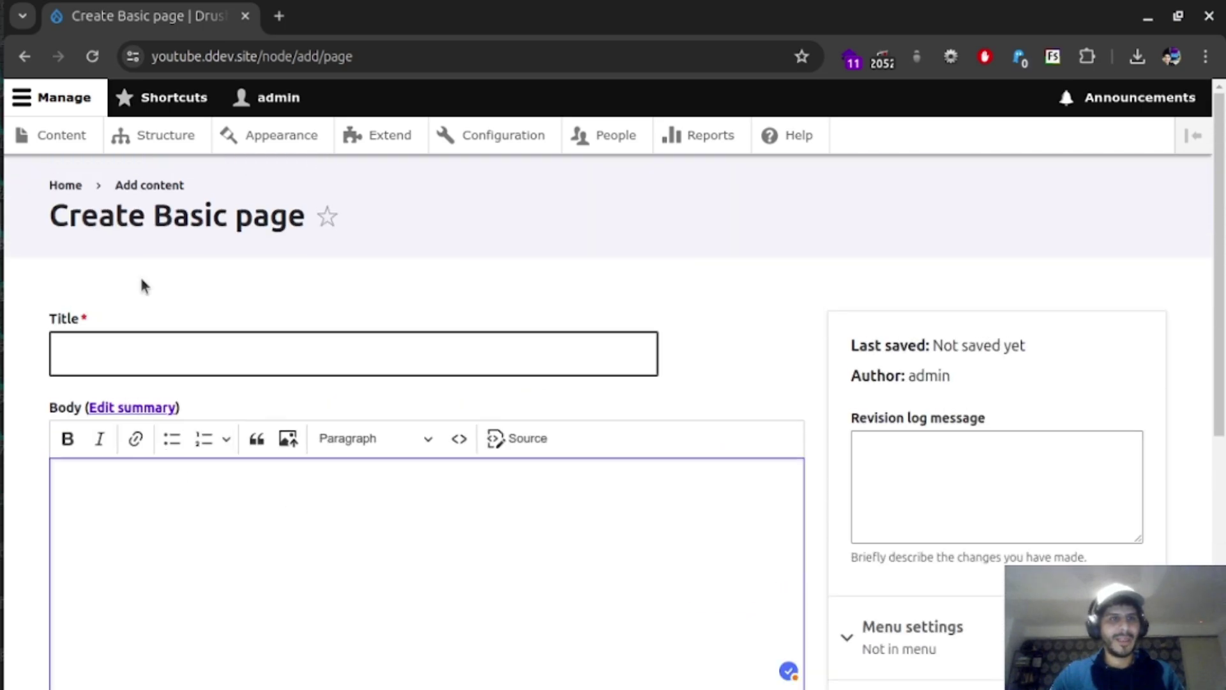
- Browse the empty Create Article form, collapsing its Image section and viewing Tags
left_click(51, 137)
left_click(128, 355)
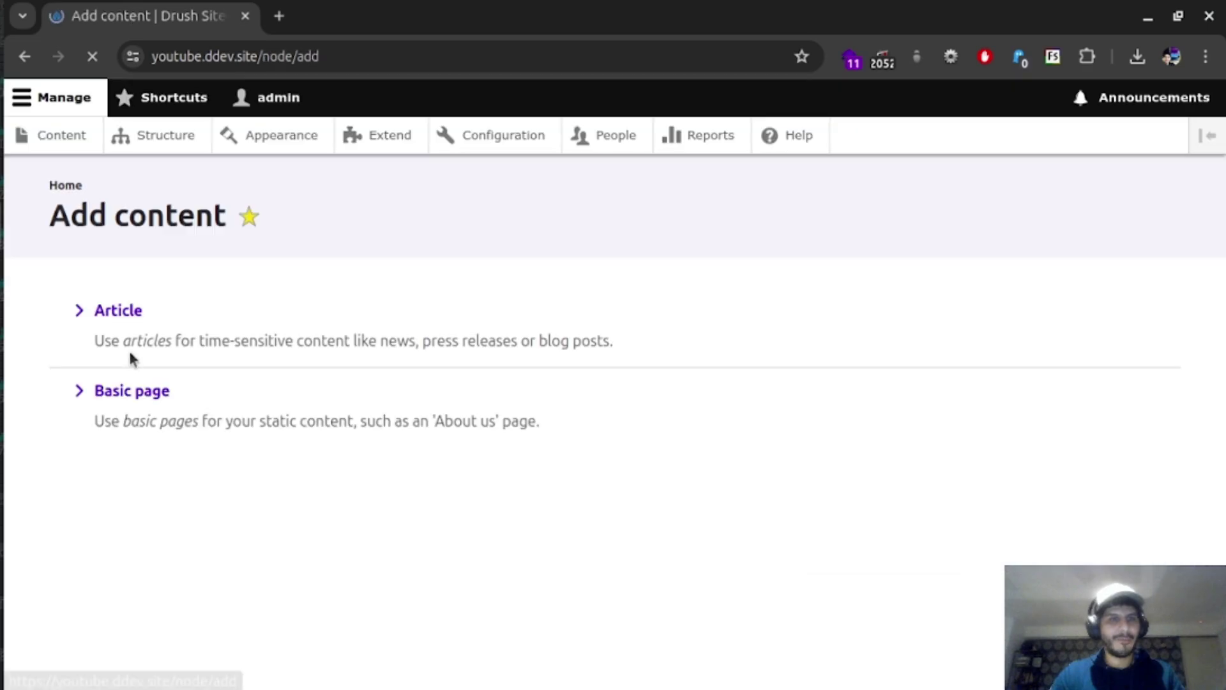
left_click(122, 313)
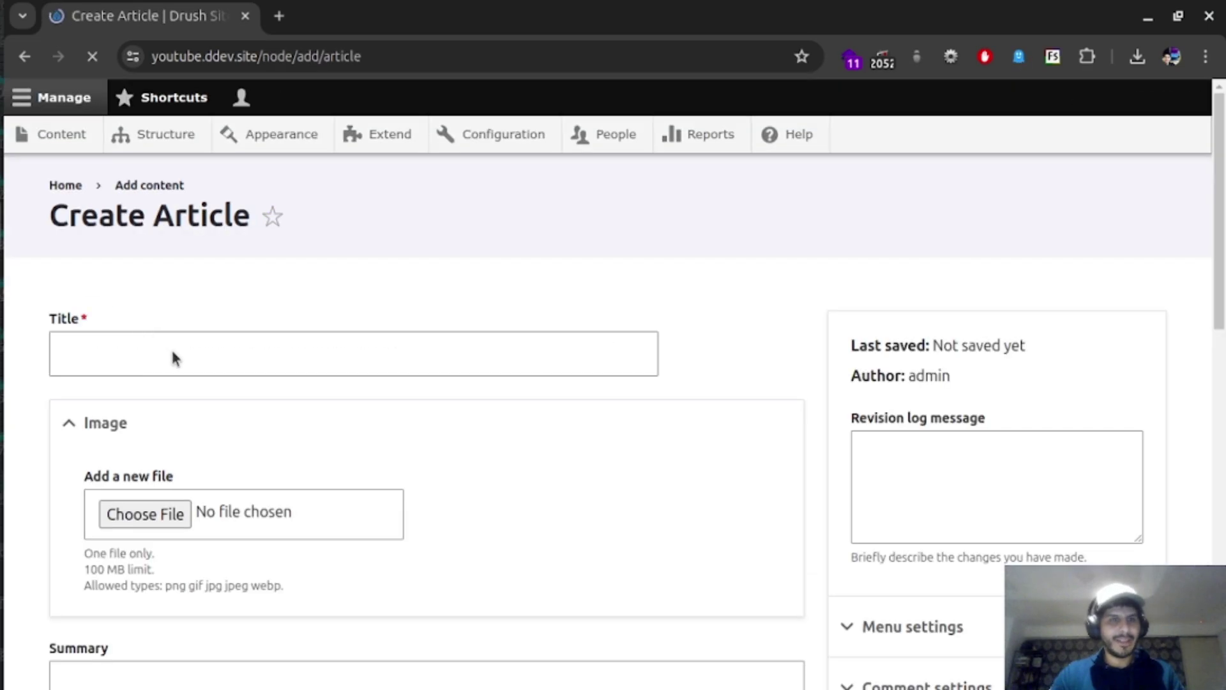
scroll(172, 358, "down", 10)
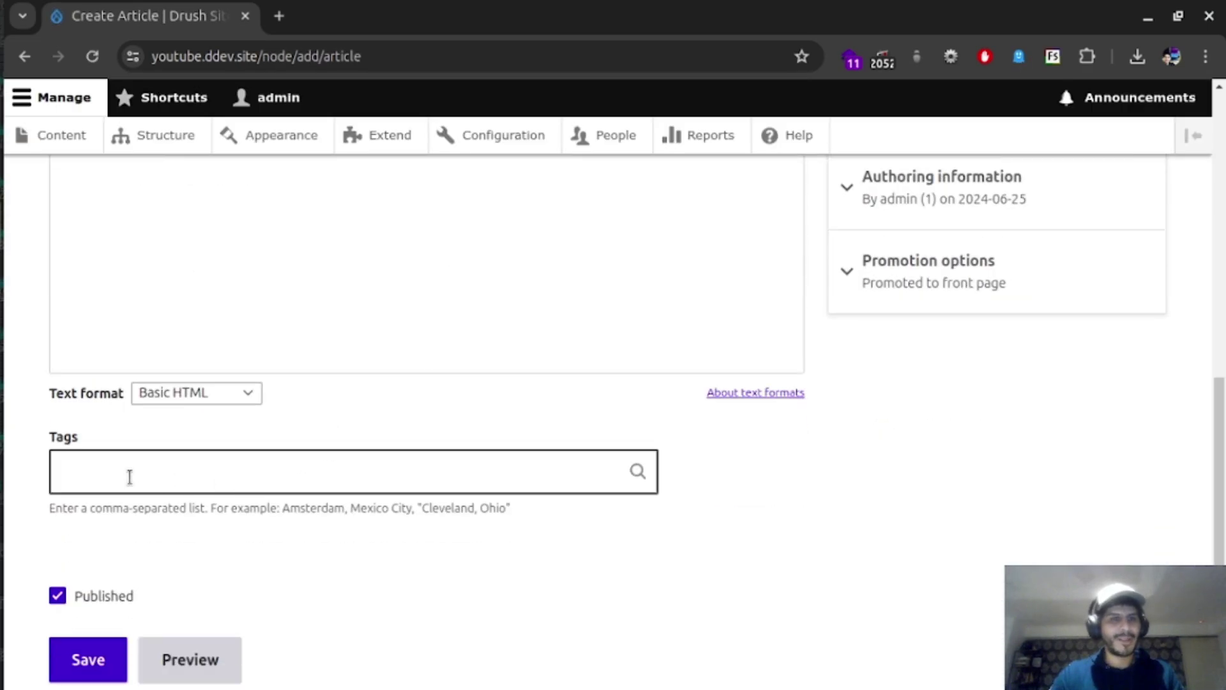
scroll(148, 458, "up", 8)
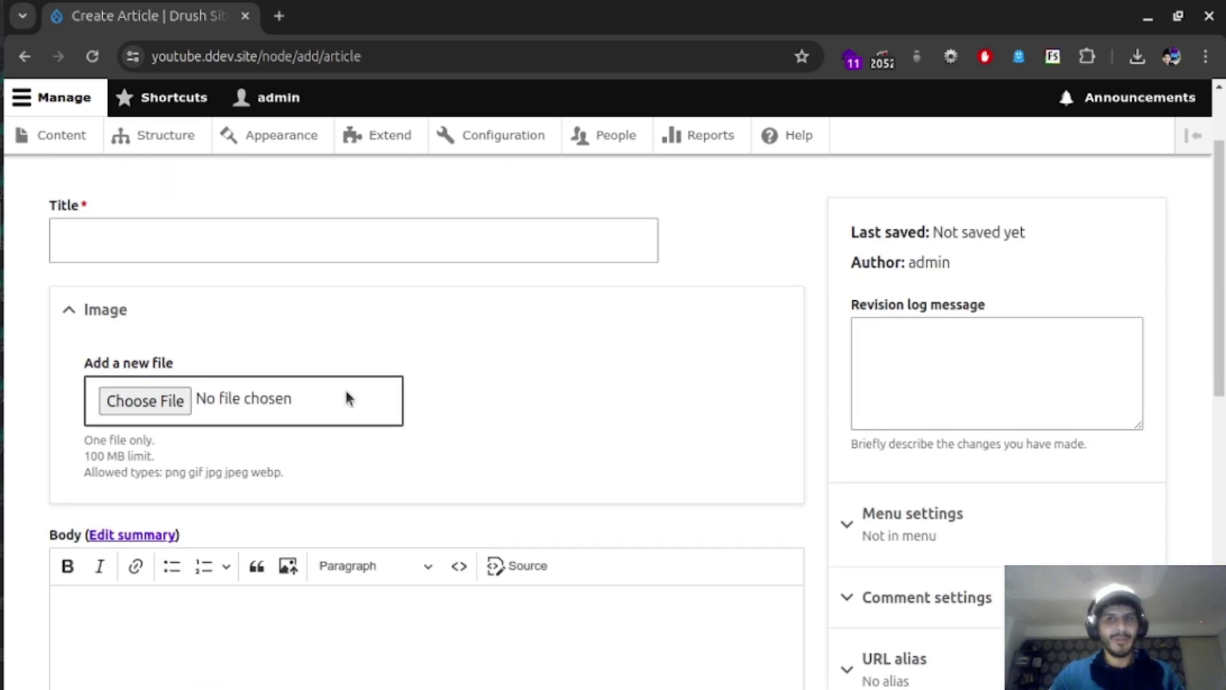
left_click(69, 313)
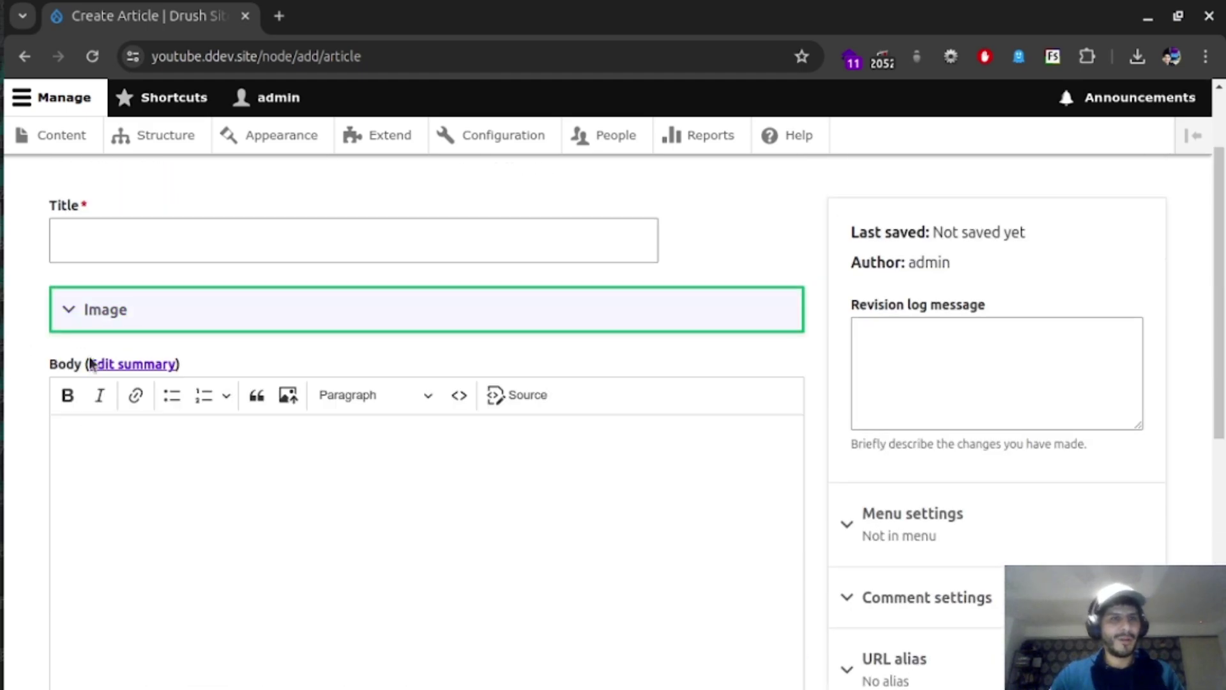
scroll(122, 409, "down", 5)
left_click(74, 410)
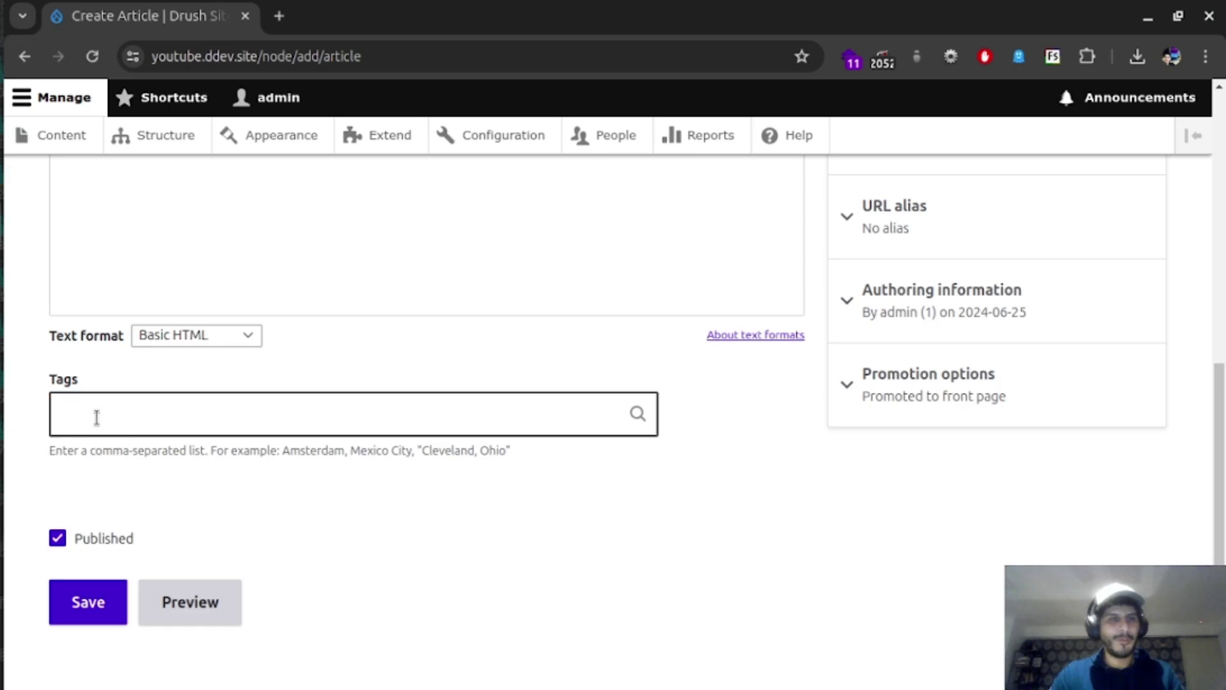
scroll(324, 430, "up", 10)
left_click(330, 321)
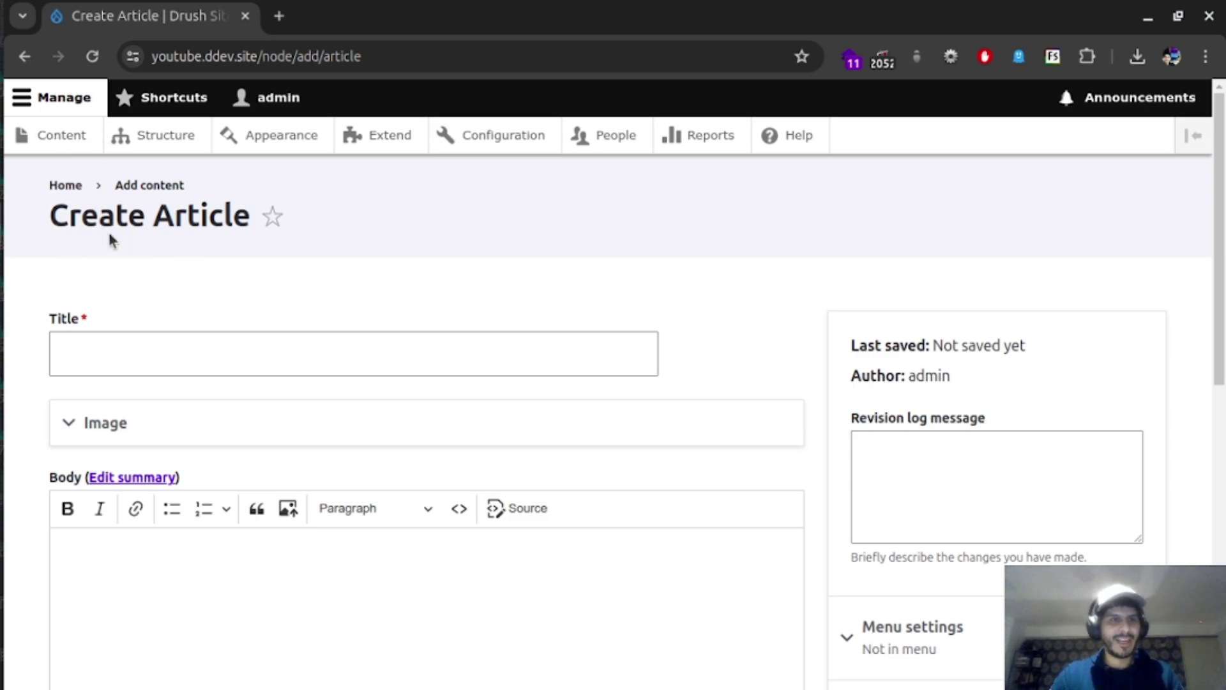
- Start a new content type named Dish with description 'A delicious Dish'
left_click(164, 136)
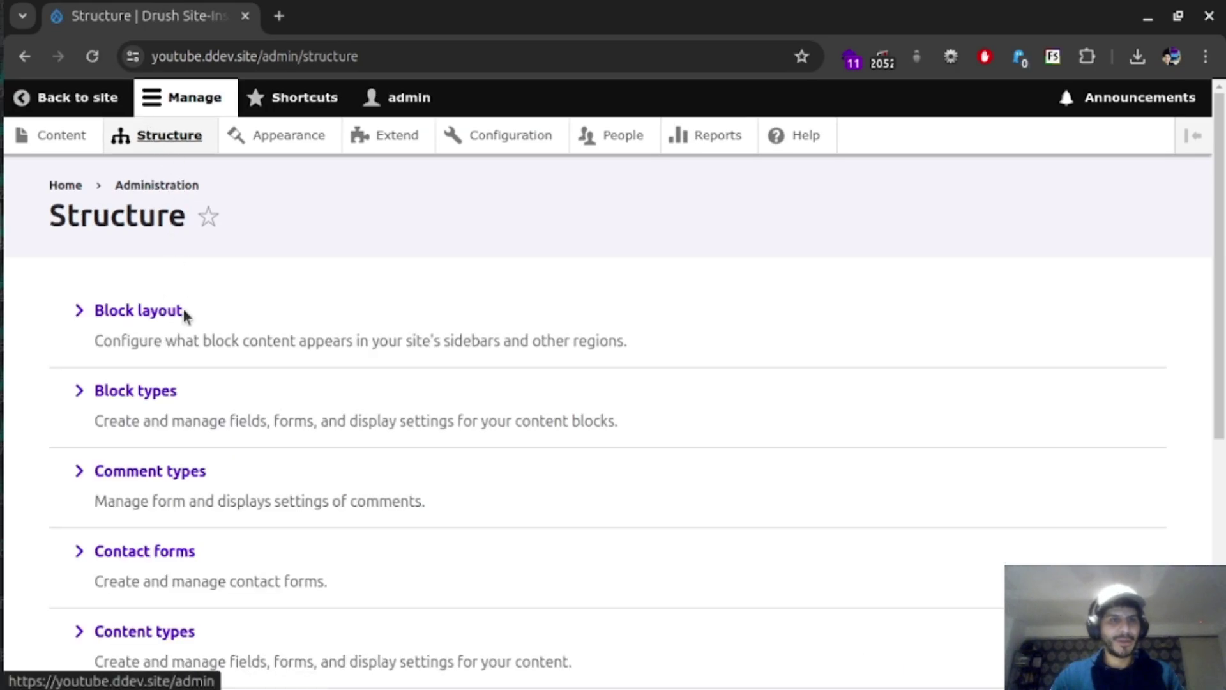
scroll(170, 422, "down", 3)
left_click(163, 412)
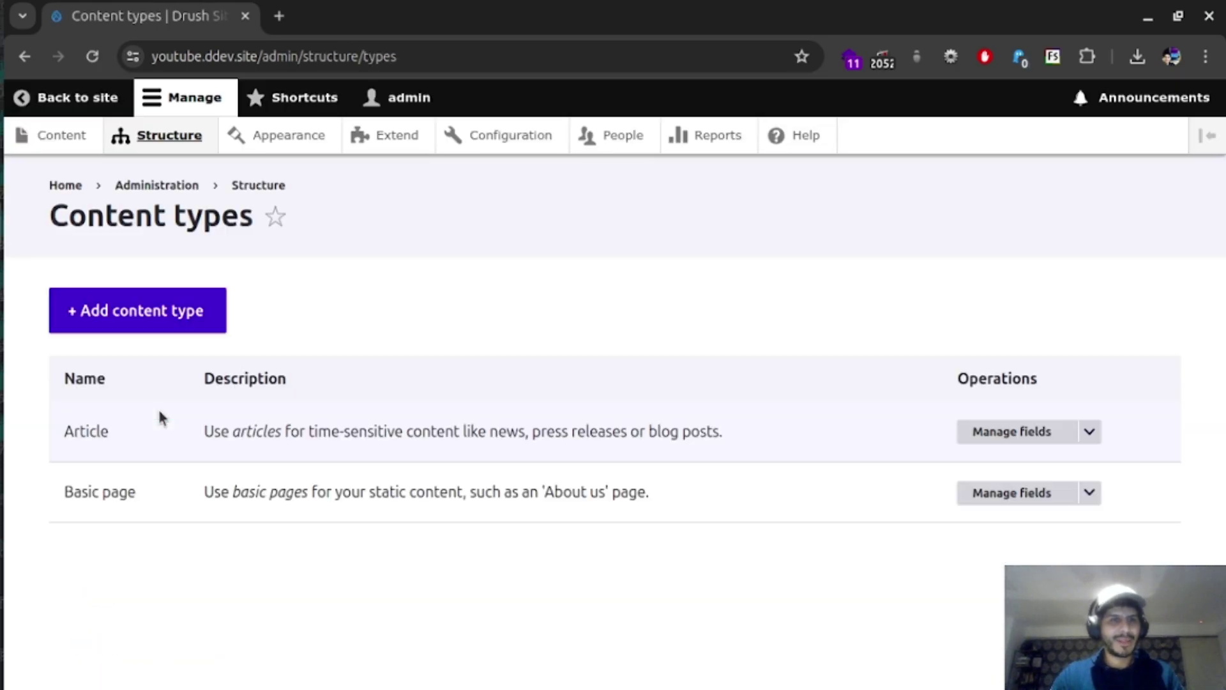
left_click(149, 325)
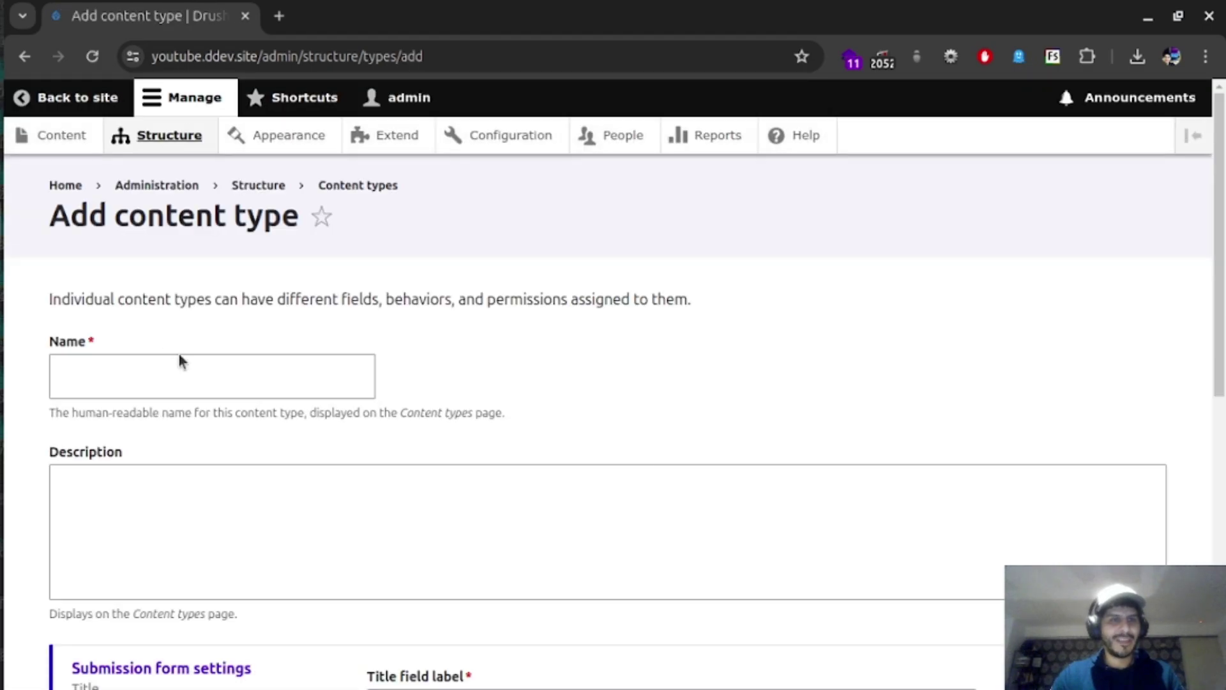
left_click(185, 363)
type("Dish")
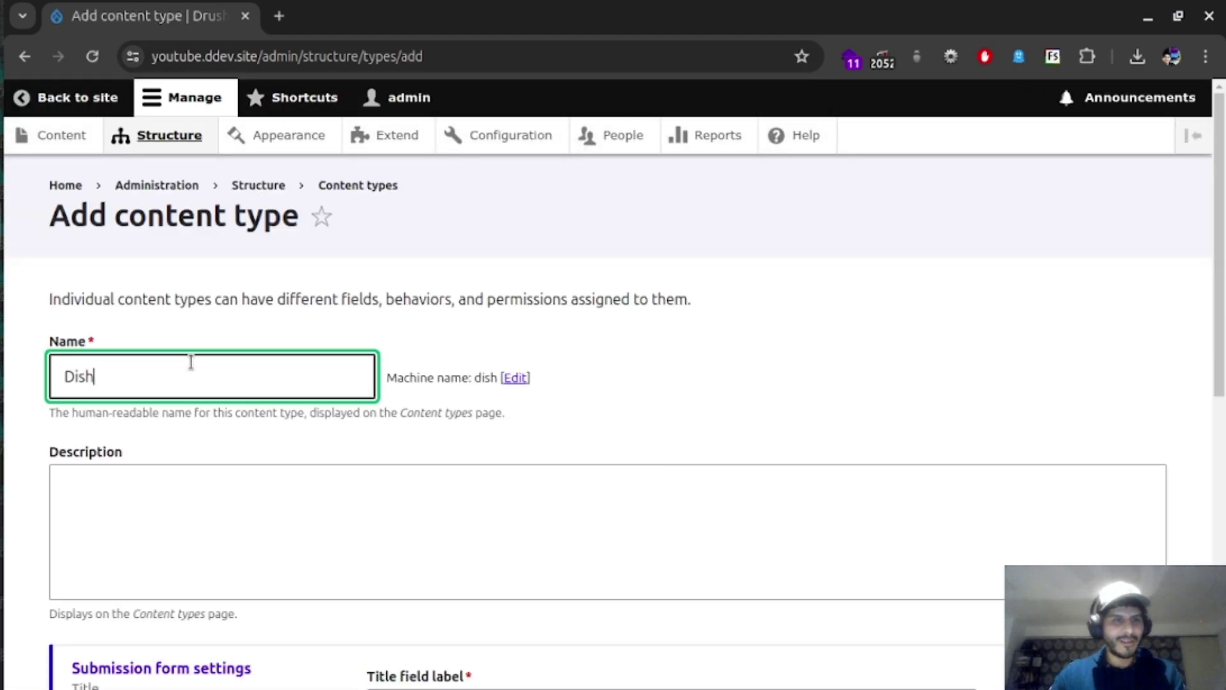
scroll(191, 362, "down", 3)
left_click(182, 314)
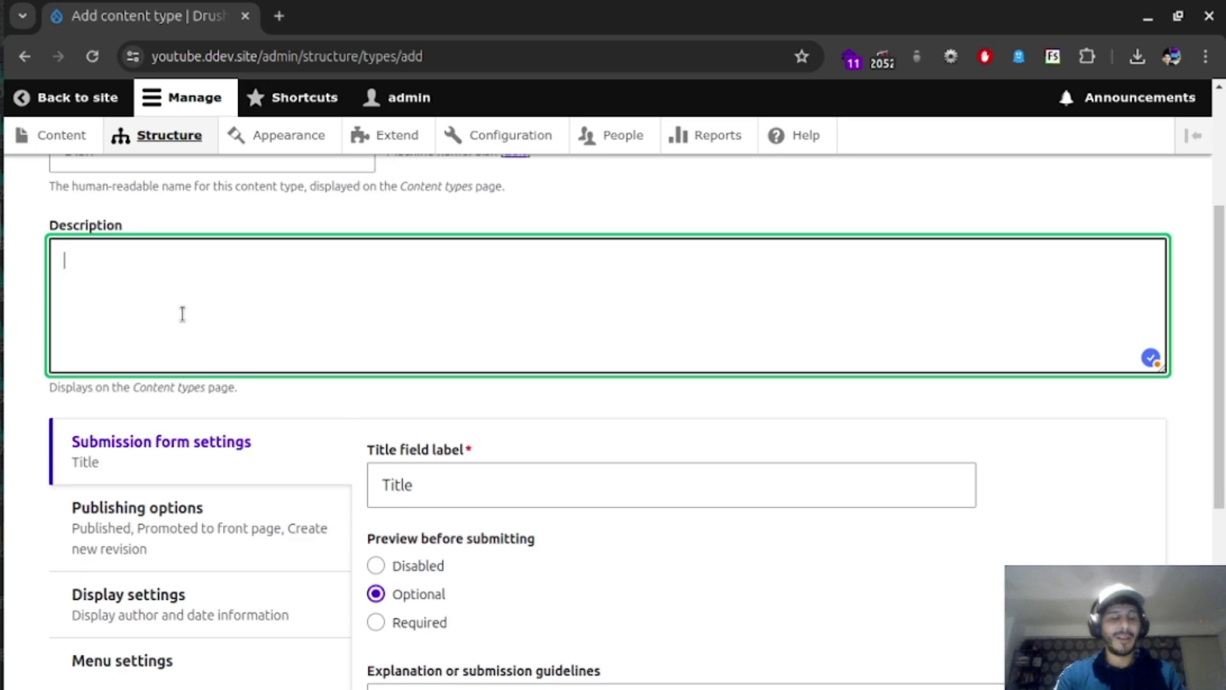
type("A di")
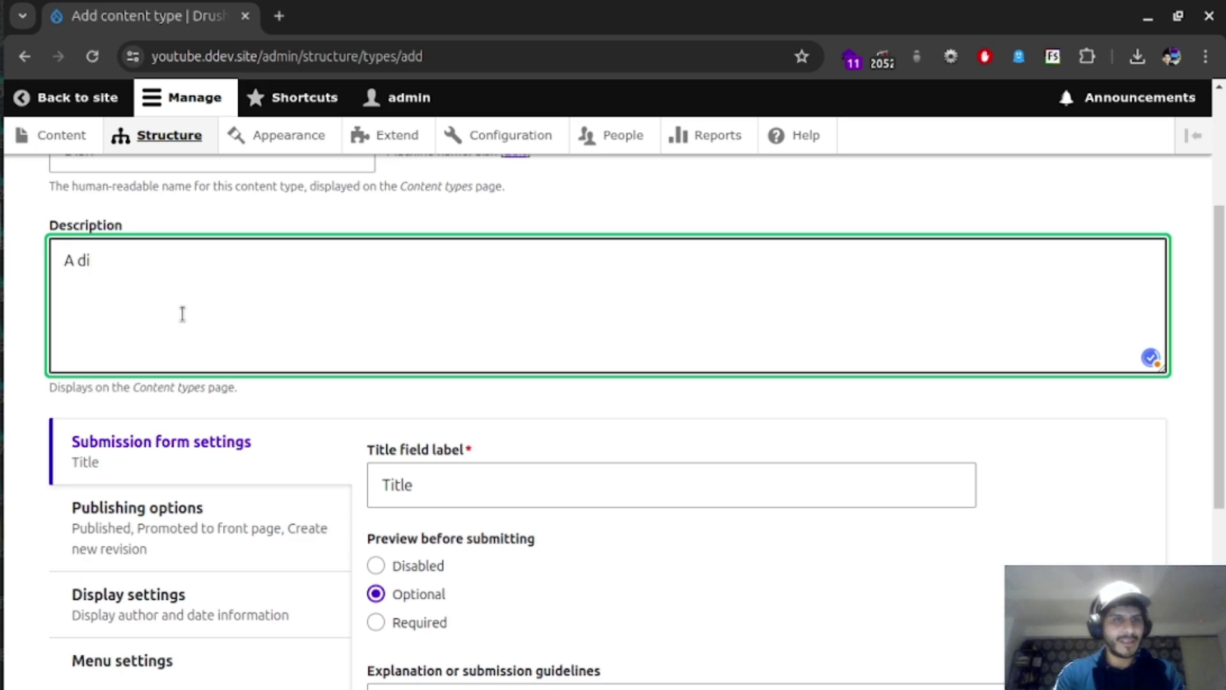
type("elicious Dr")
key("BackSpace")
type("ish")
- Label the title field Dish, hide author and date display, and save the type
scroll(443, 315, "down", 3)
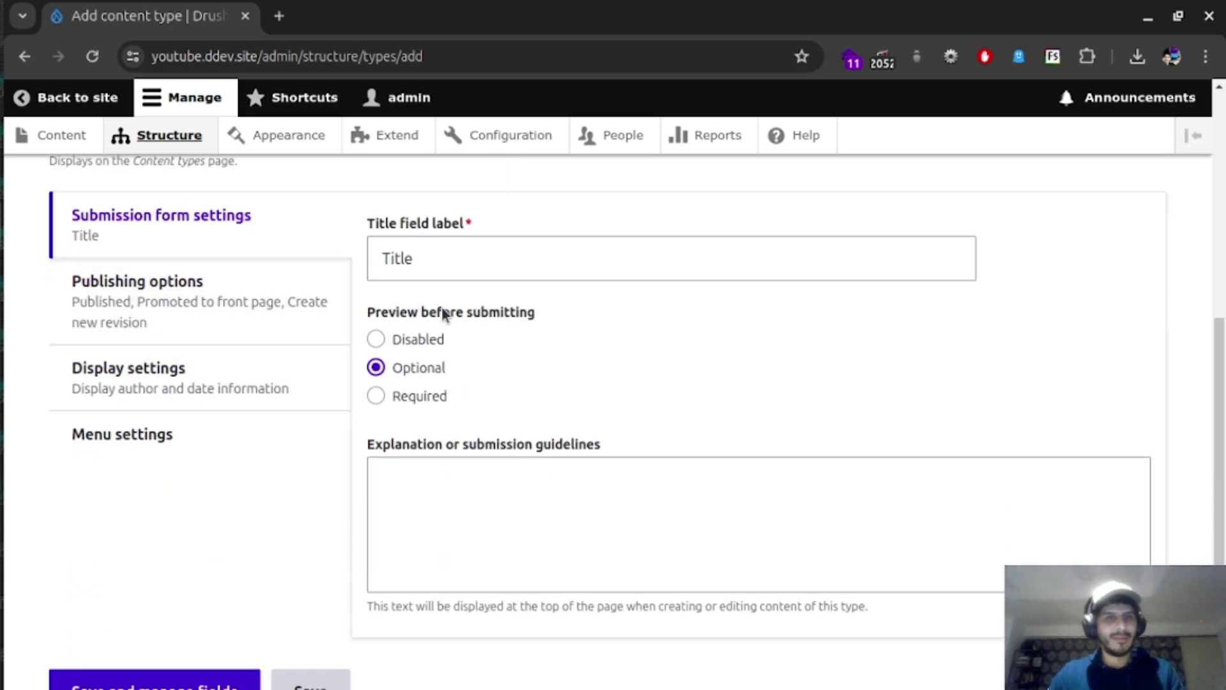
double_click(455, 265)
type("Dish")
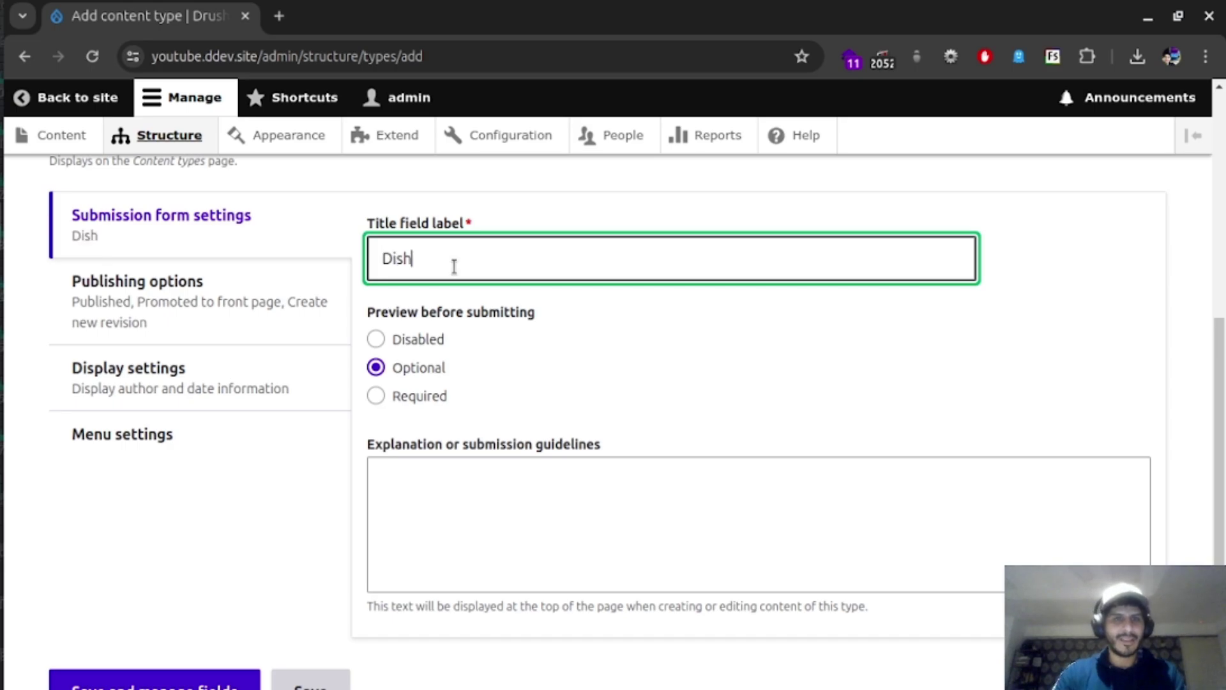
left_click(263, 290)
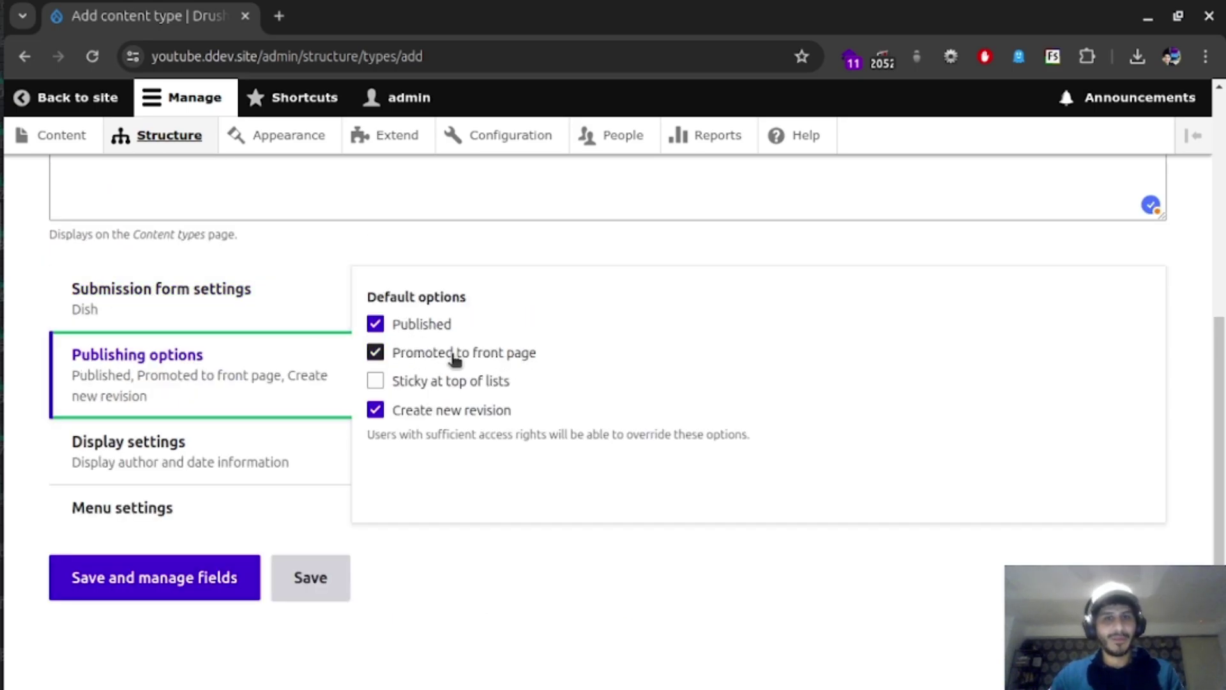
left_click(230, 459)
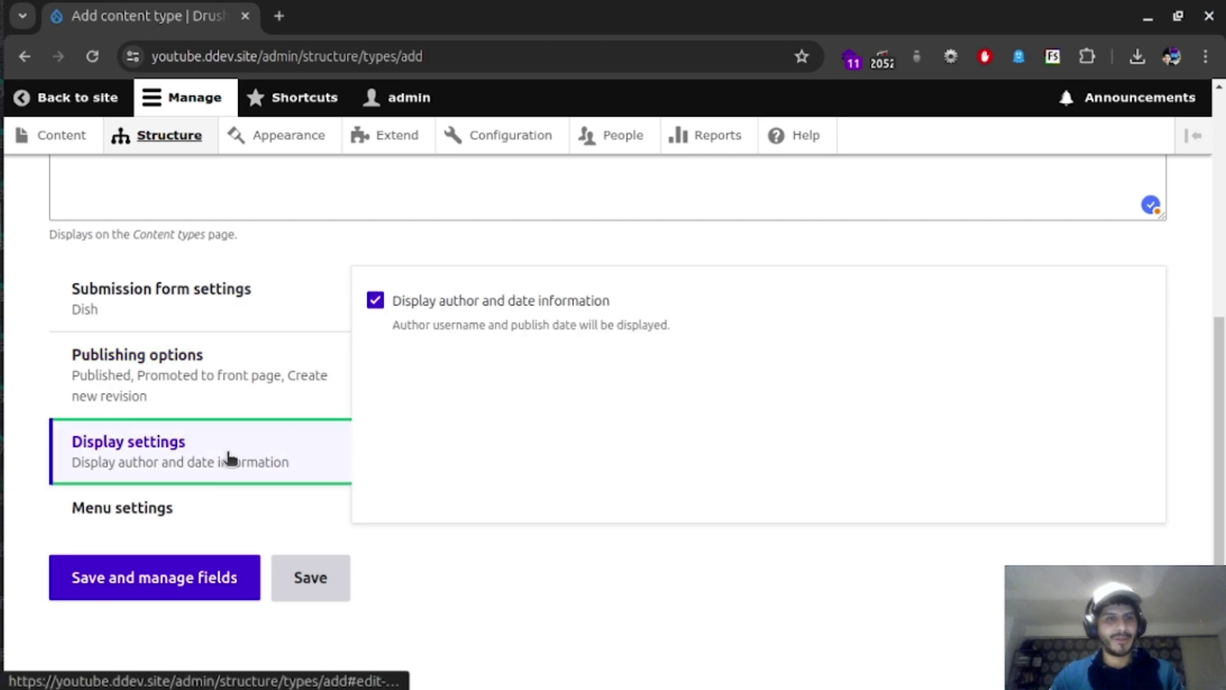
left_click(375, 300)
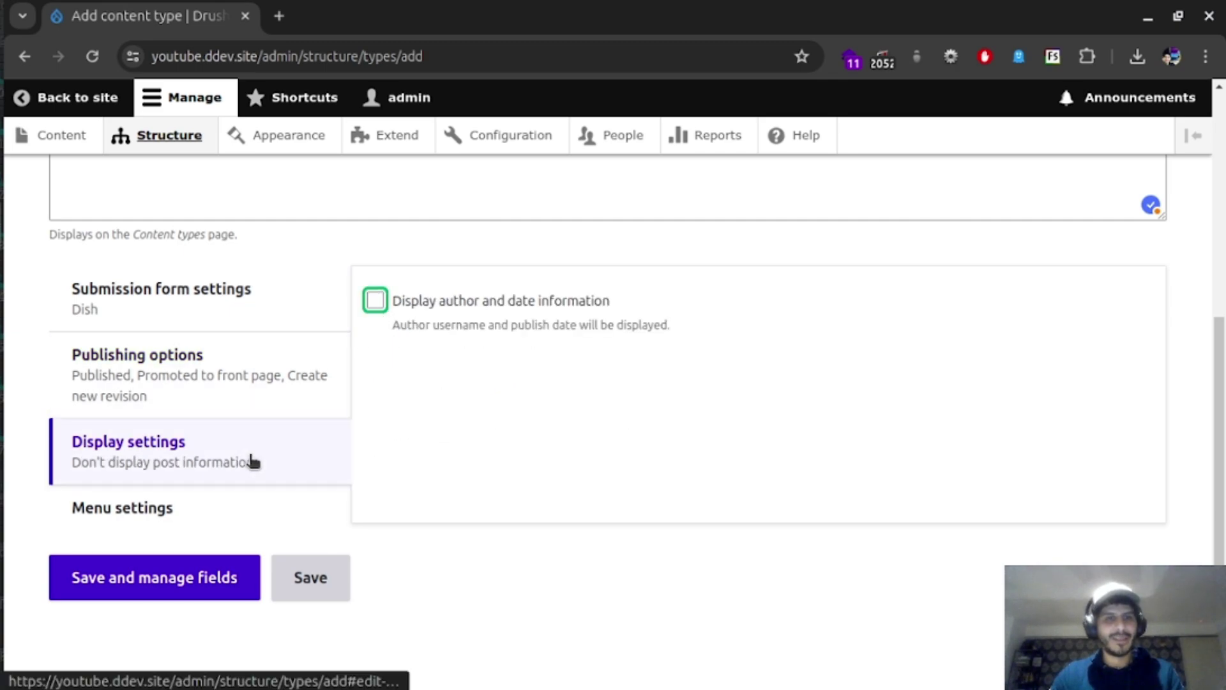
left_click(170, 510)
left_click(215, 463)
left_click(152, 579)
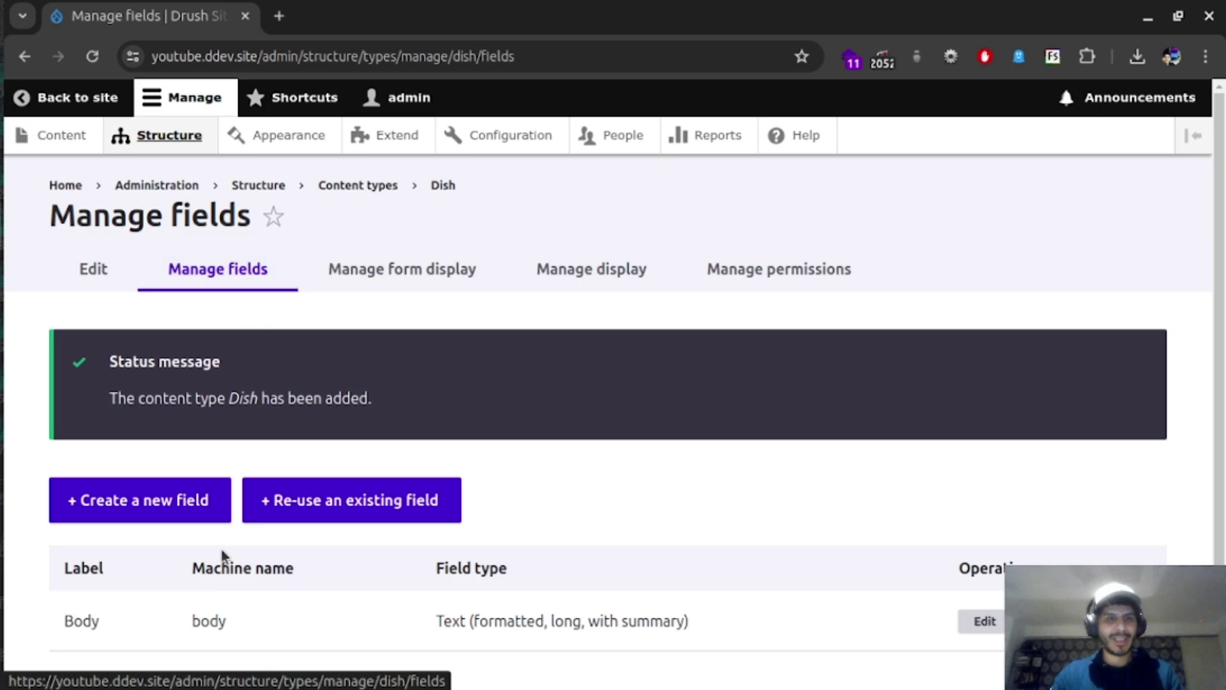
- Open the Create Dish form in a second tab to check the new type's fields
middle_click(51, 142)
left_click(355, 19)
left_click(136, 350)
left_click(108, 472)
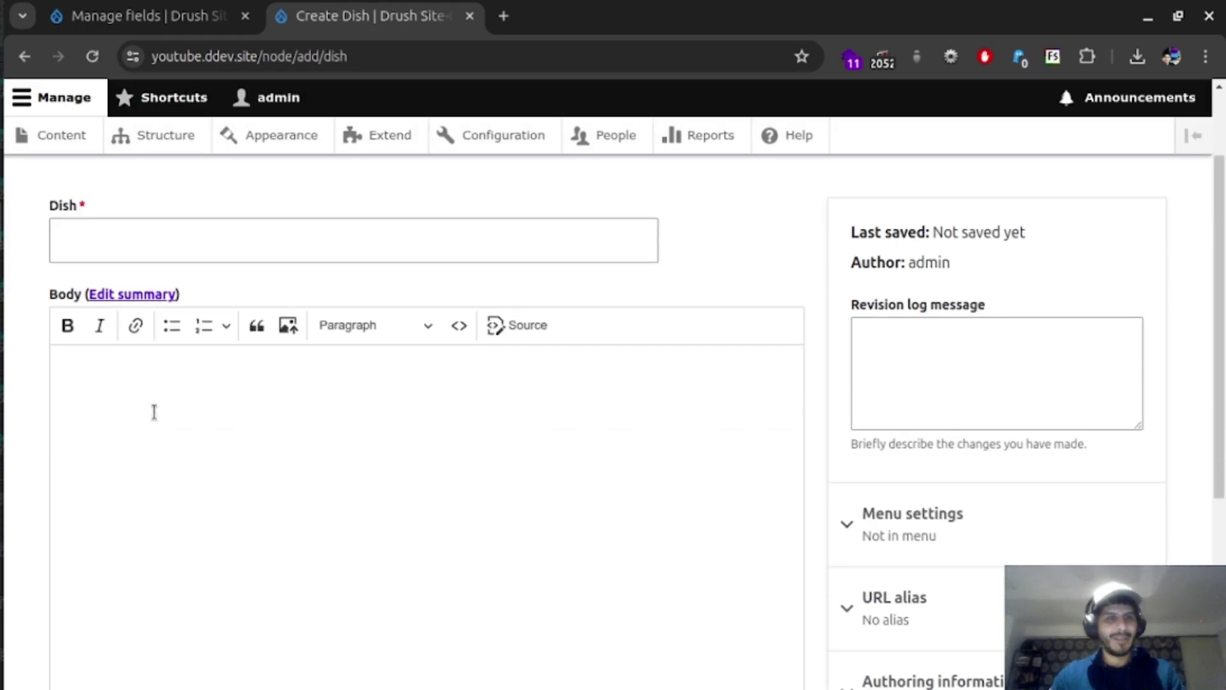
scroll(198, 457, "down", 3)
scroll(205, 452, "up", 5)
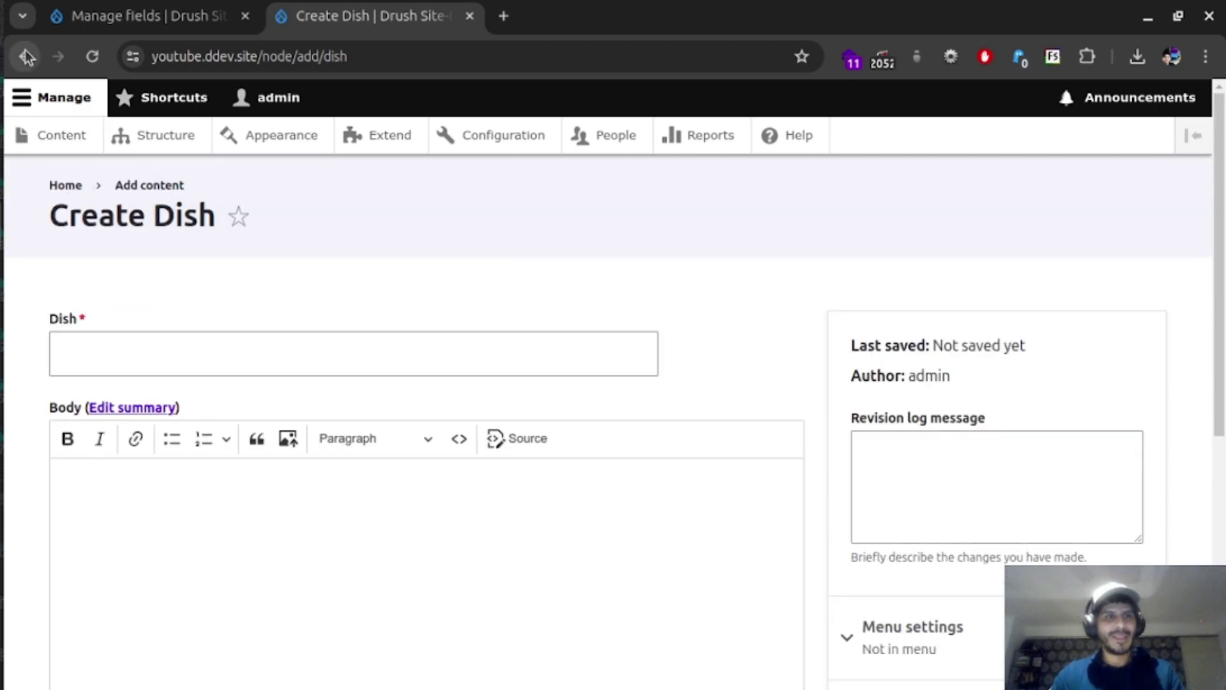
left_click(134, 18)
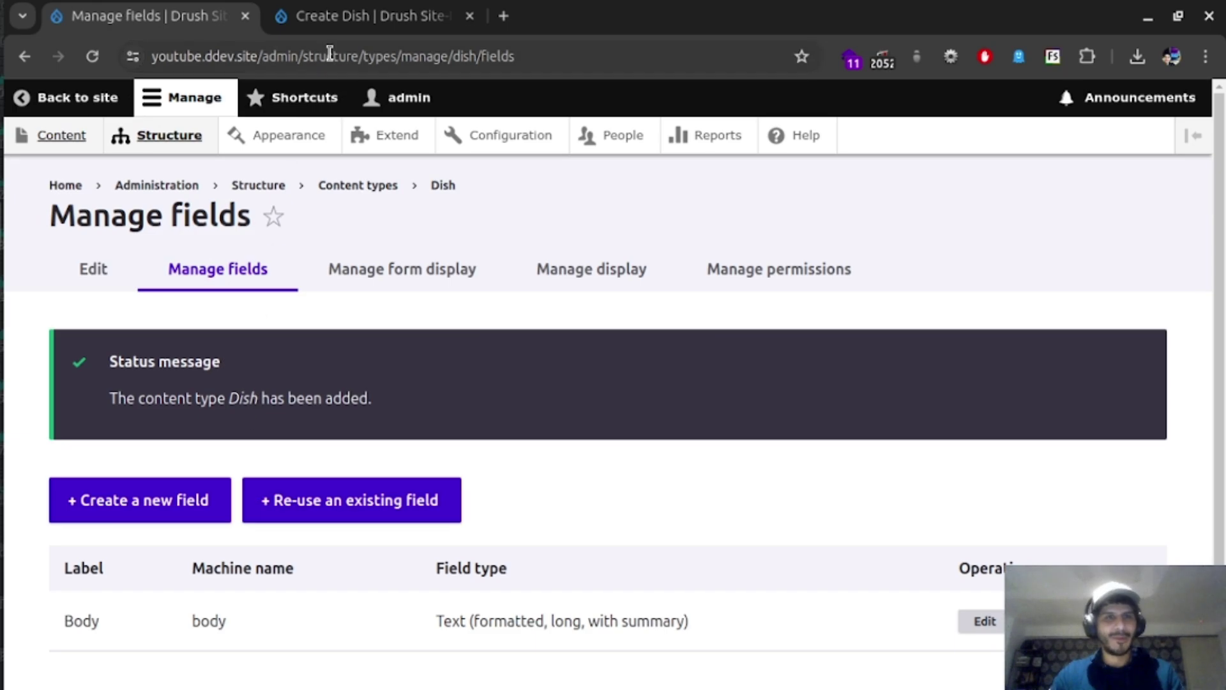
left_click(326, 33)
left_click(139, 24)
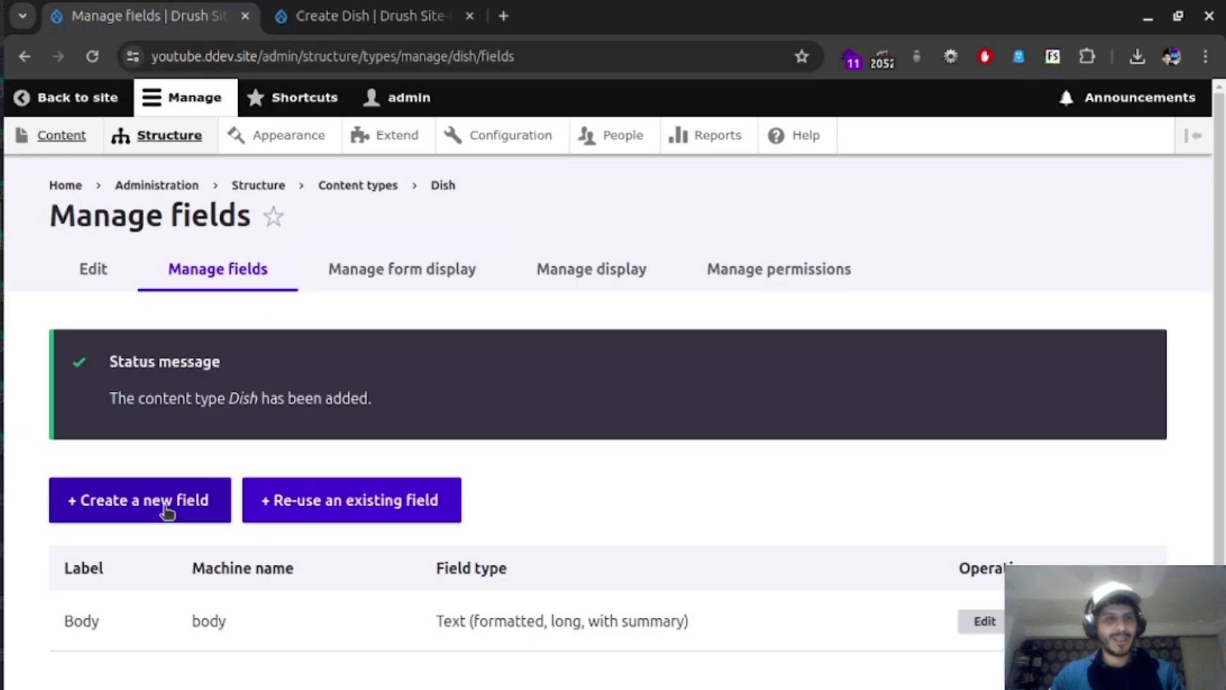
- Add a Number field labelled Price to Dish, using the Number (decimal) type
left_click(205, 278)
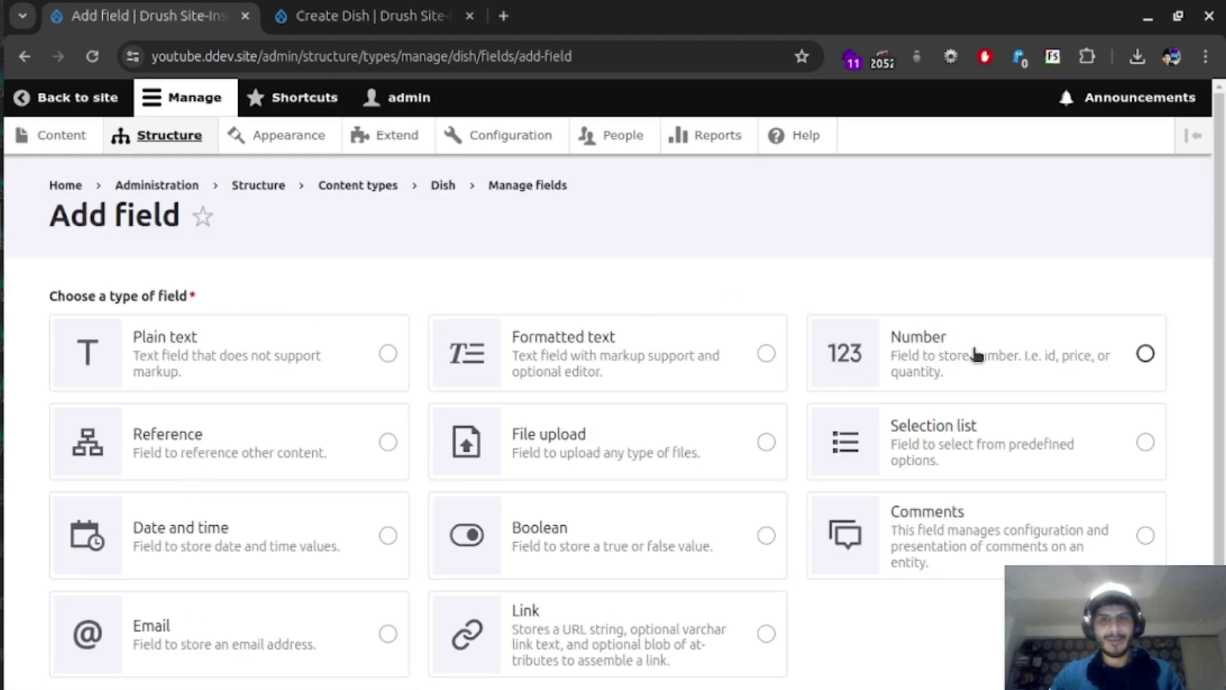
left_click(979, 356)
scroll(884, 574, "down", 2)
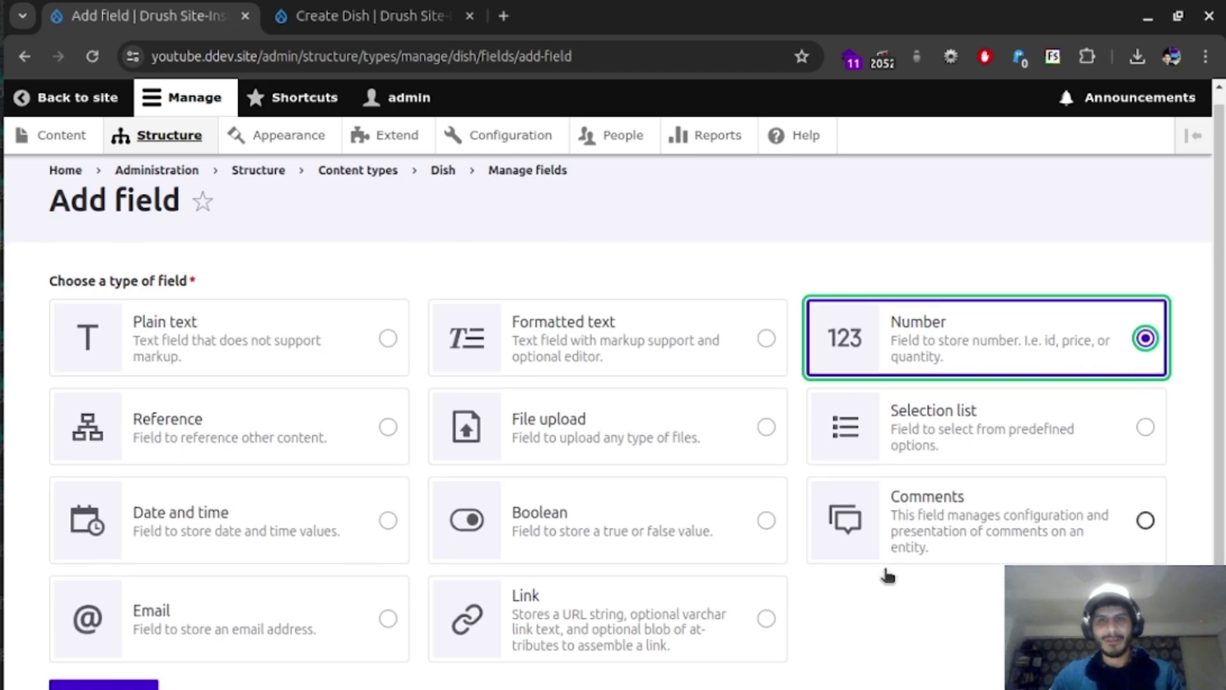
left_click(104, 587)
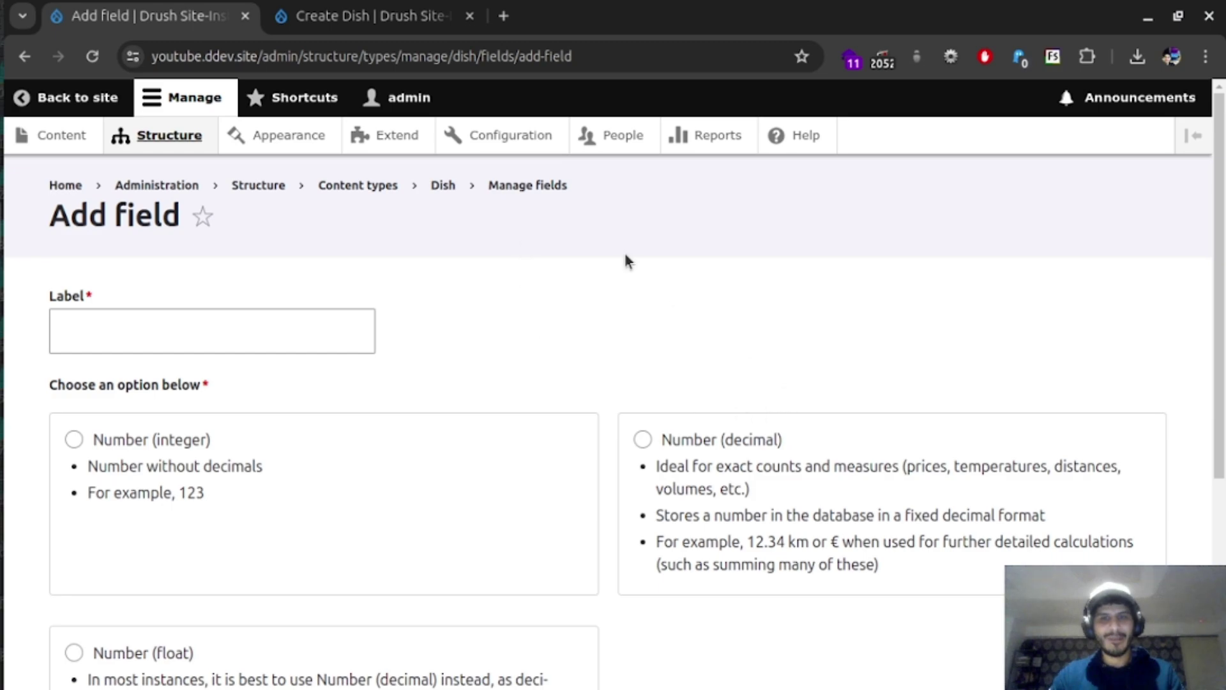
left_click(190, 320)
type("P")
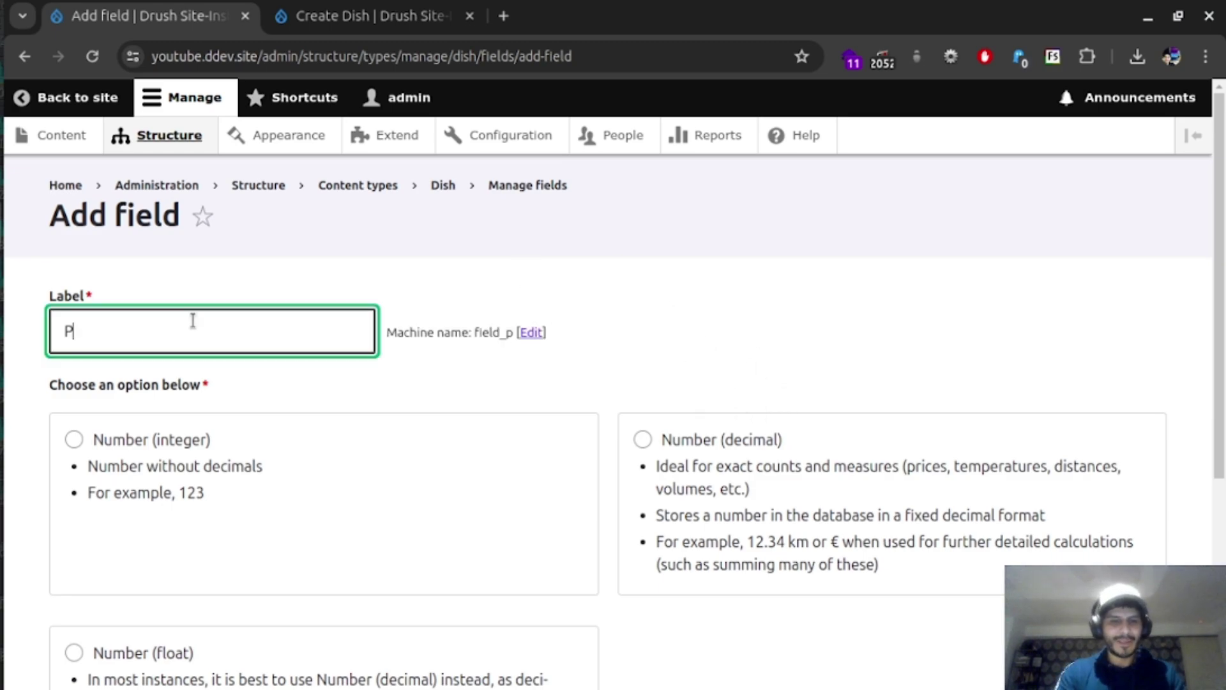
type("rice")
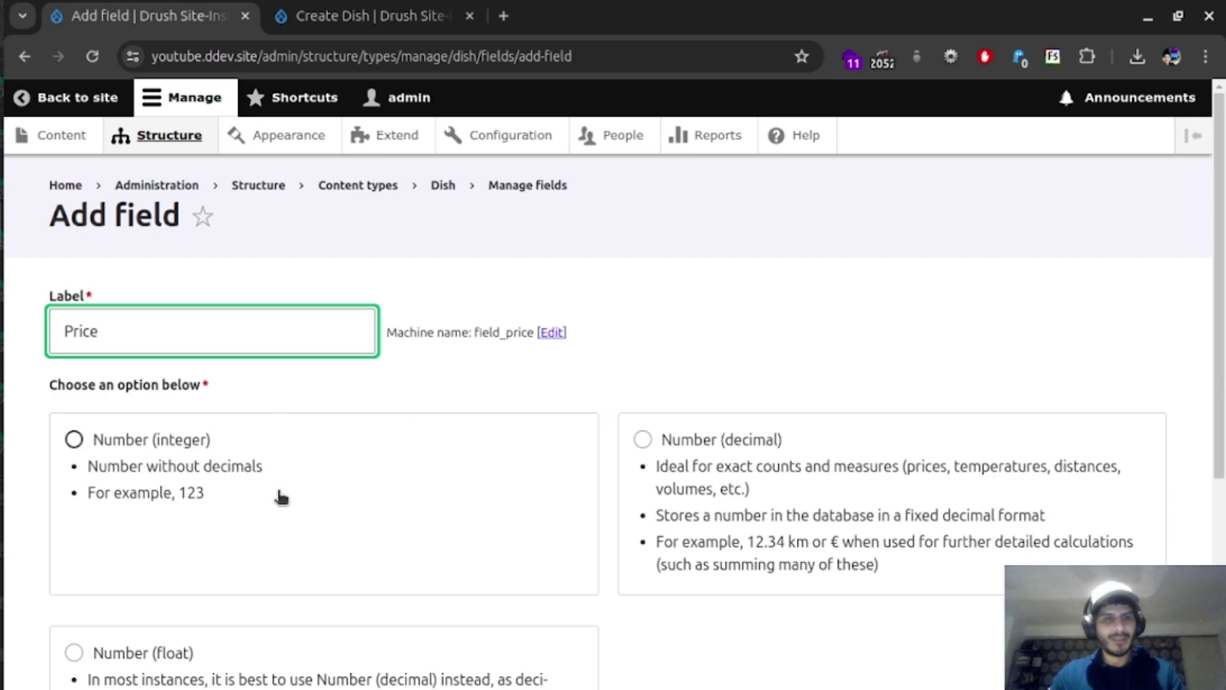
scroll(276, 496, "down", 5)
scroll(217, 408, "up", 4)
scroll(201, 383, "down", 2)
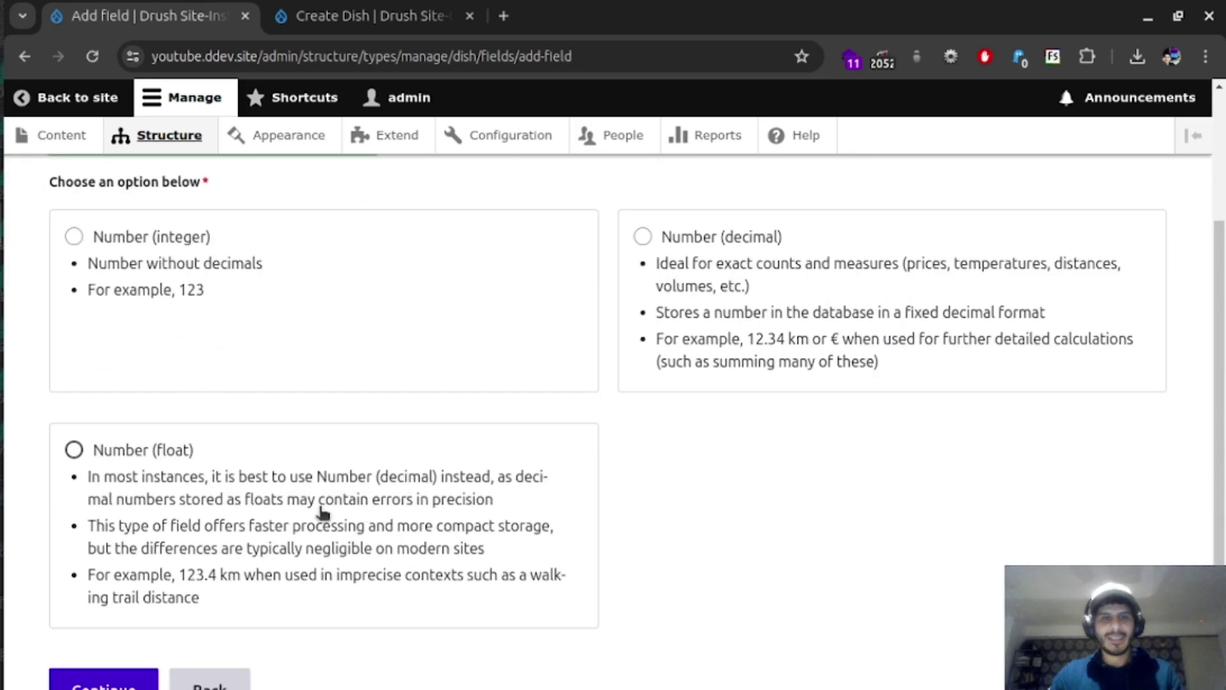
left_click(765, 316)
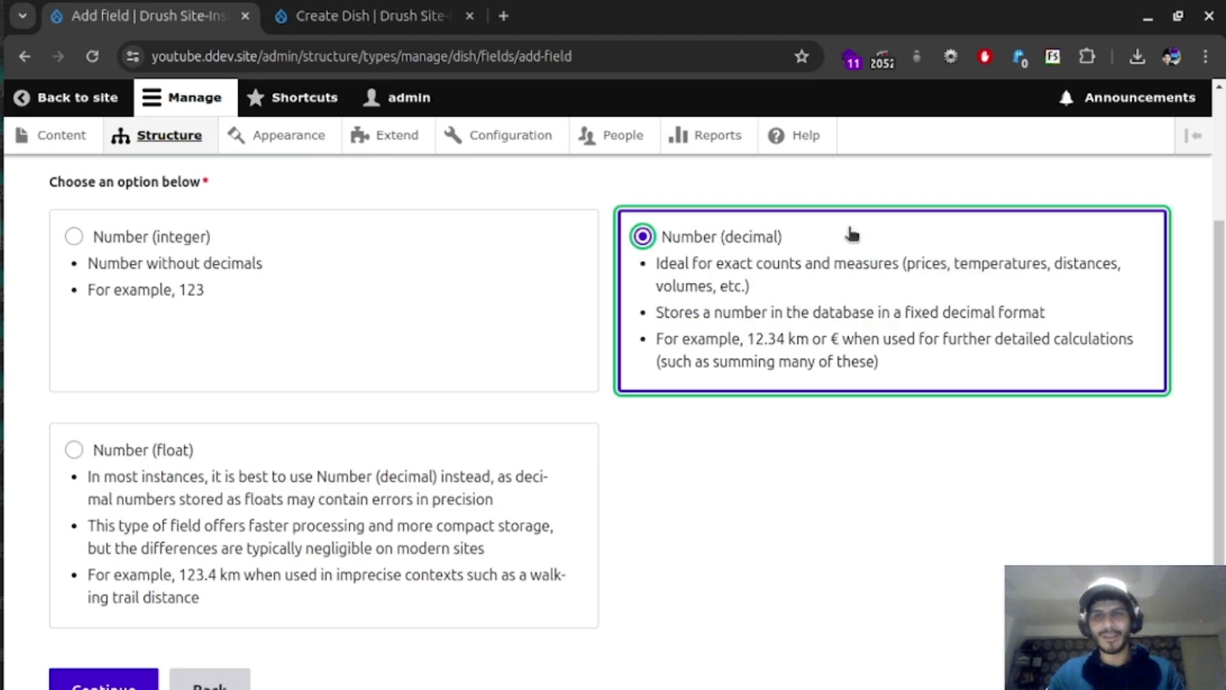
scroll(884, 364, "down", 3)
scroll(827, 307, "up", 3)
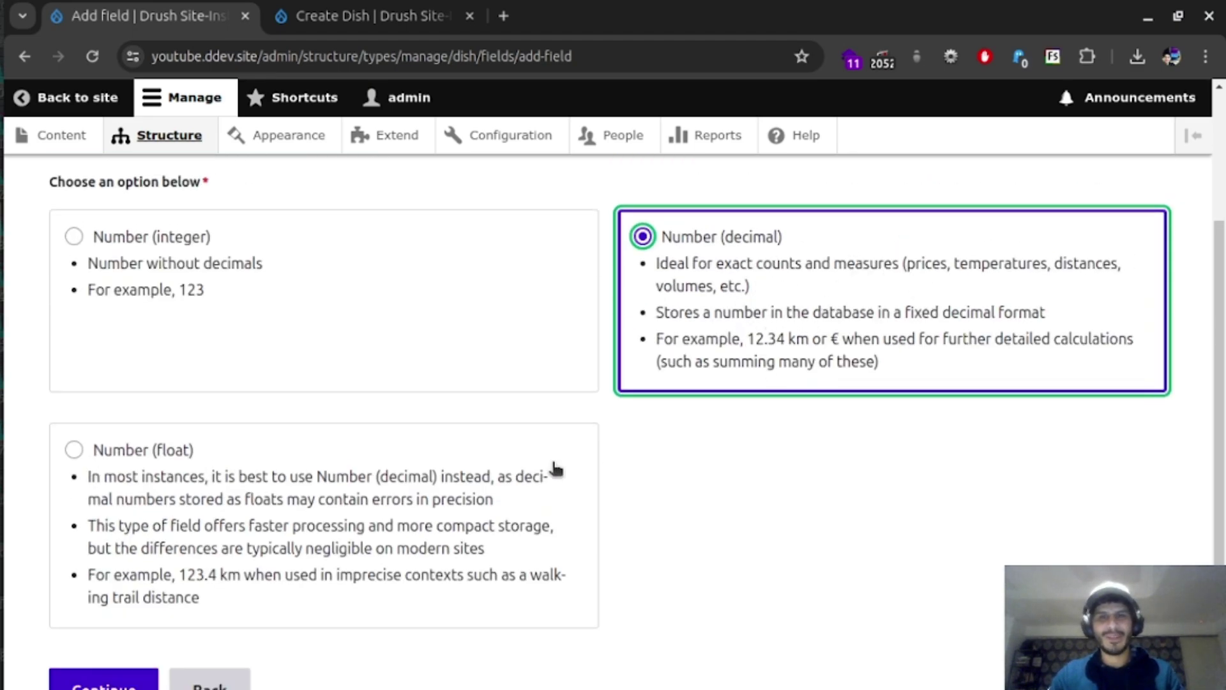
- Give Price scale 2 and minimum value 0, and save its settings
left_click(134, 681)
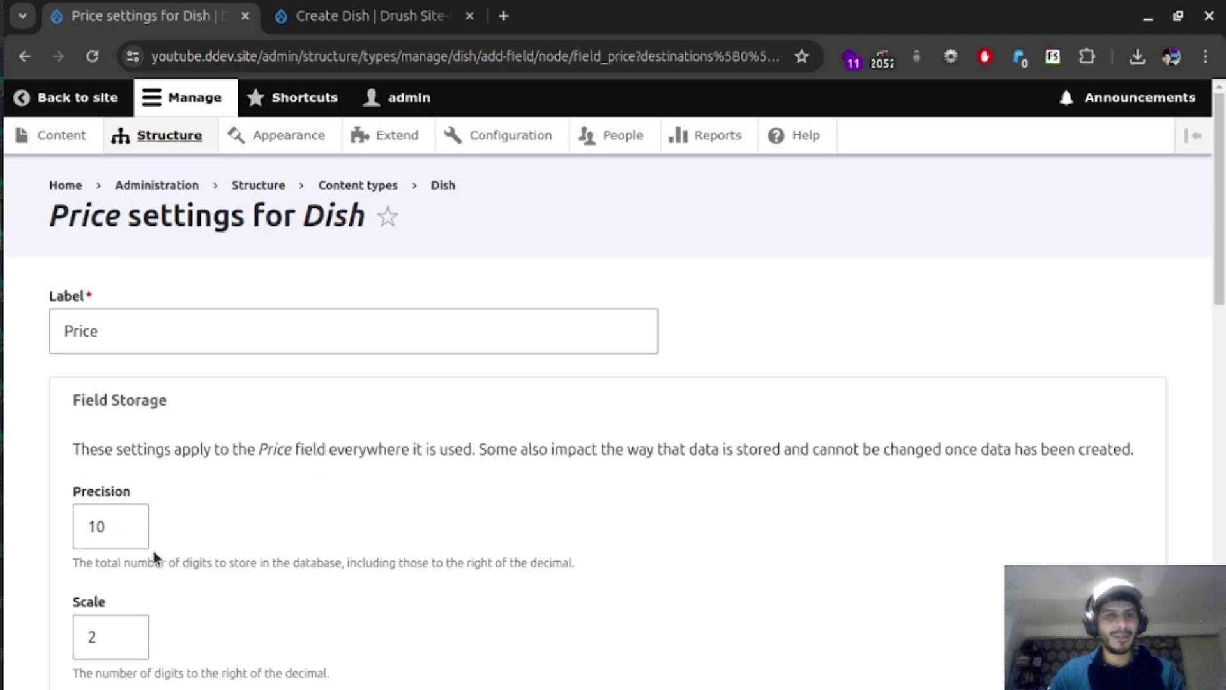
scroll(136, 508, "down", 3)
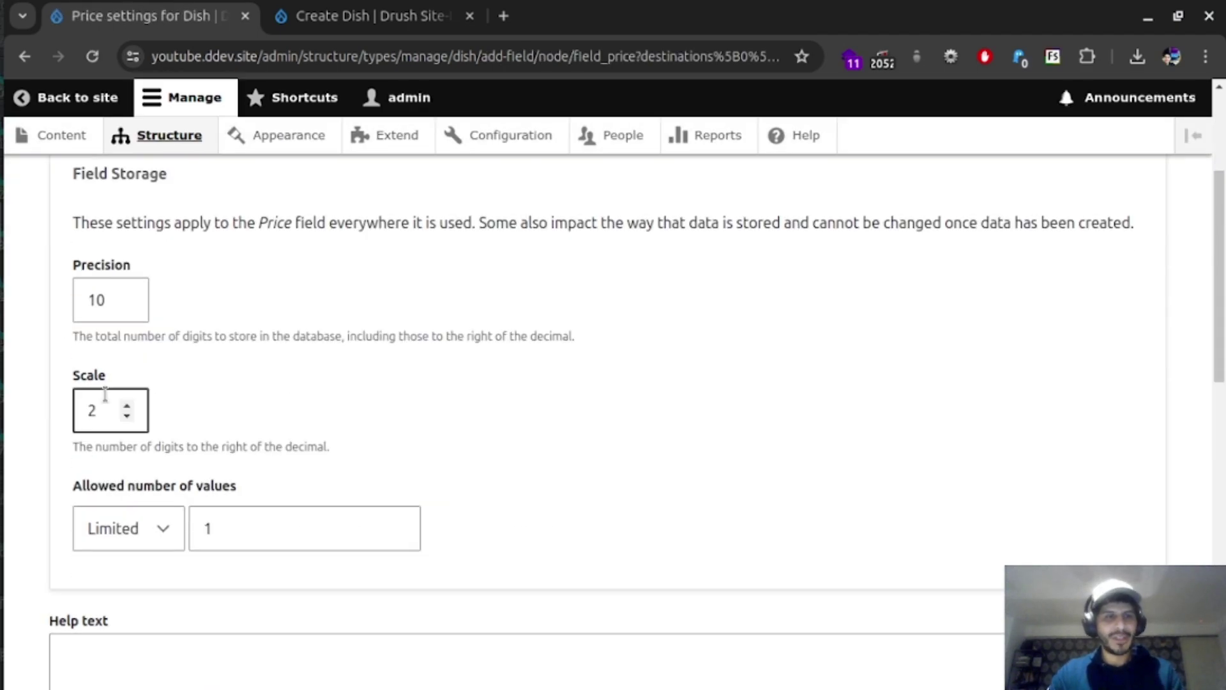
double_click(105, 415)
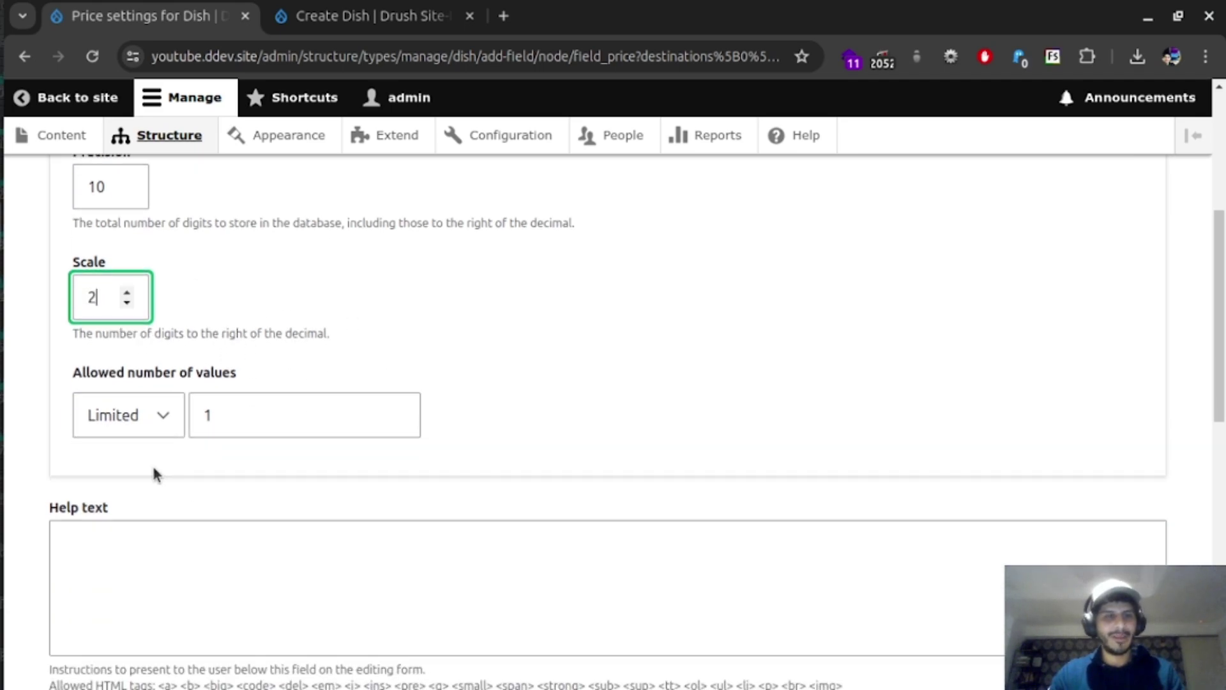
scroll(208, 477, "down", 5)
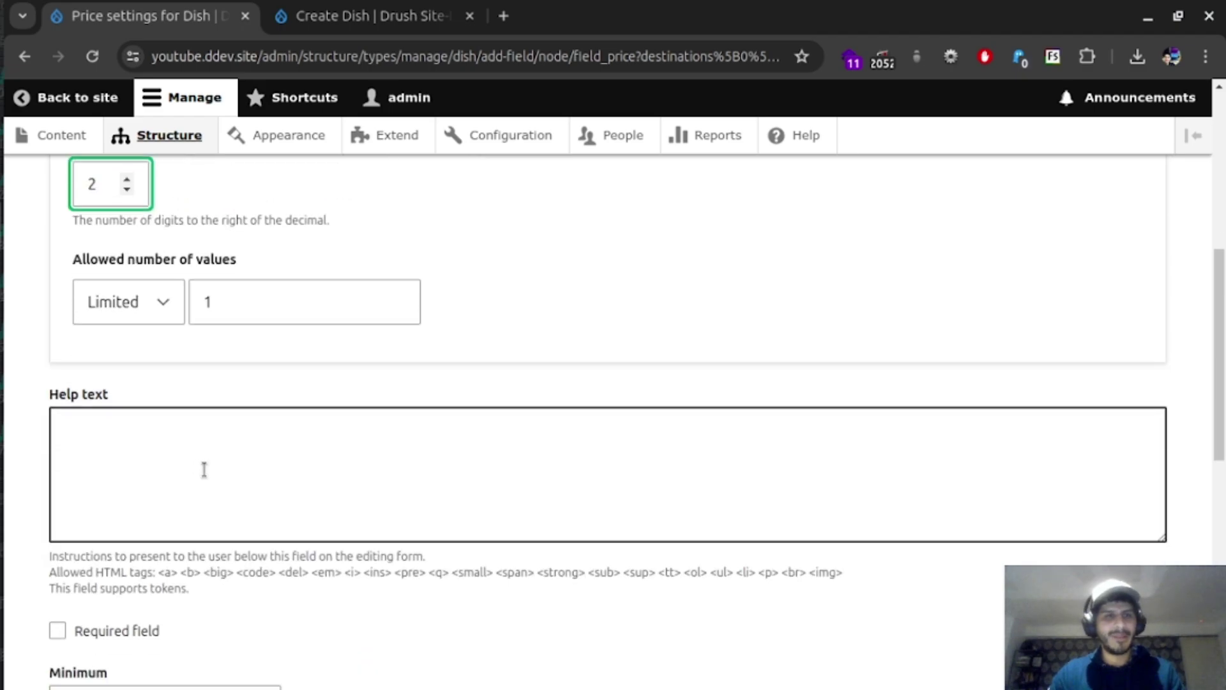
scroll(119, 607, "down", 2)
left_click(132, 375)
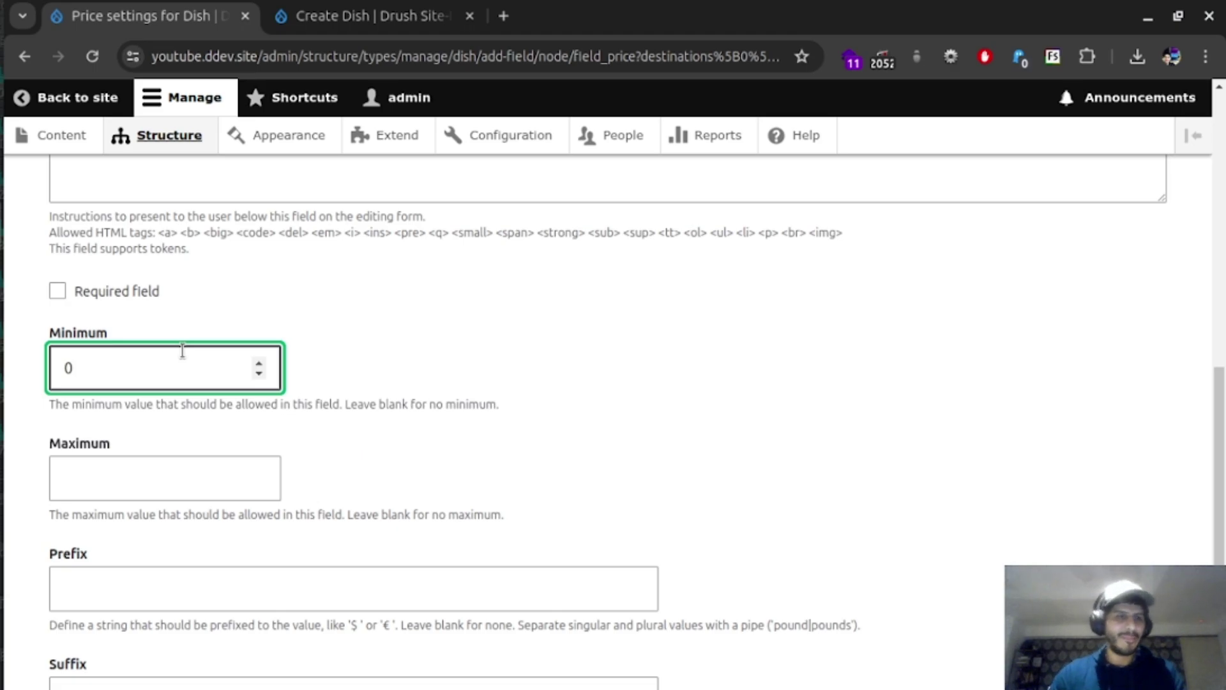
left_click(297, 348)
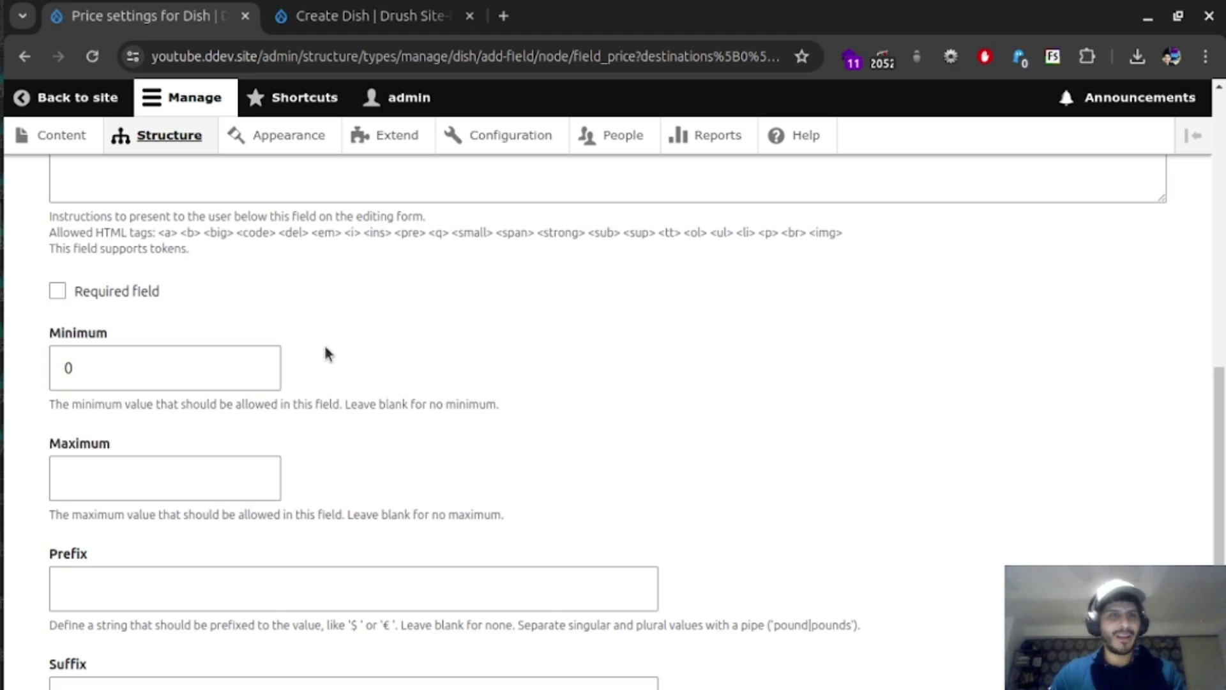
scroll(325, 348, "down", 4)
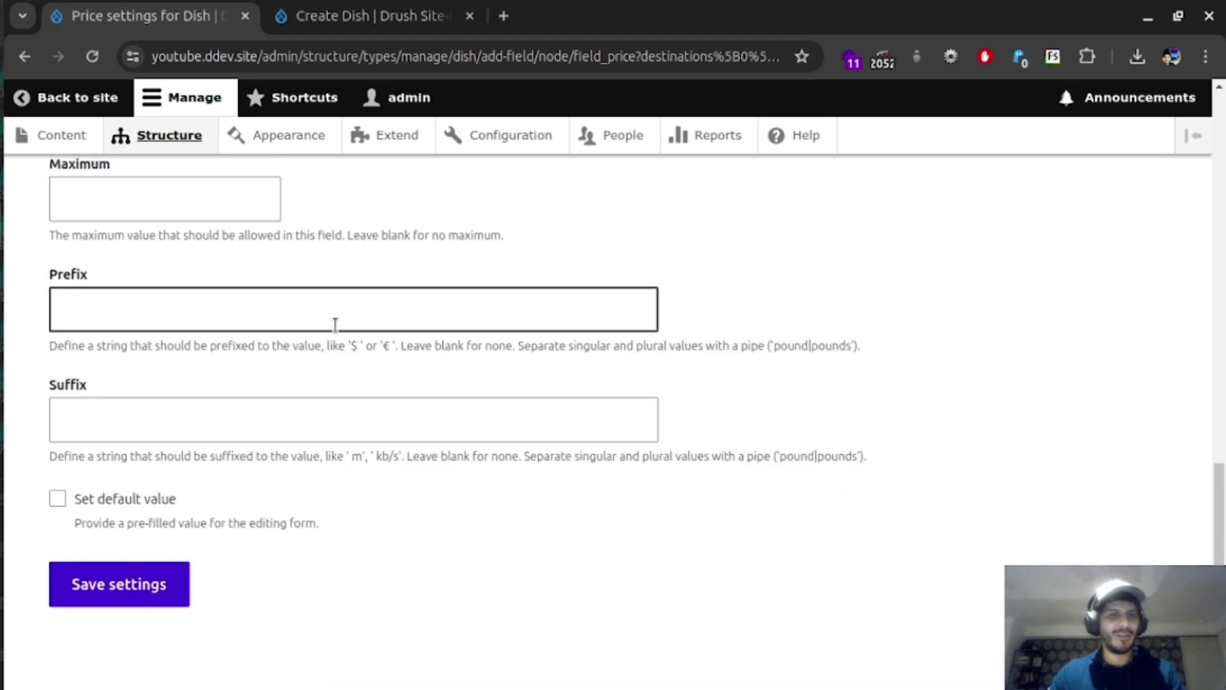
scroll(334, 323, "up", 3)
scroll(265, 417, "down", 3)
left_click(116, 583)
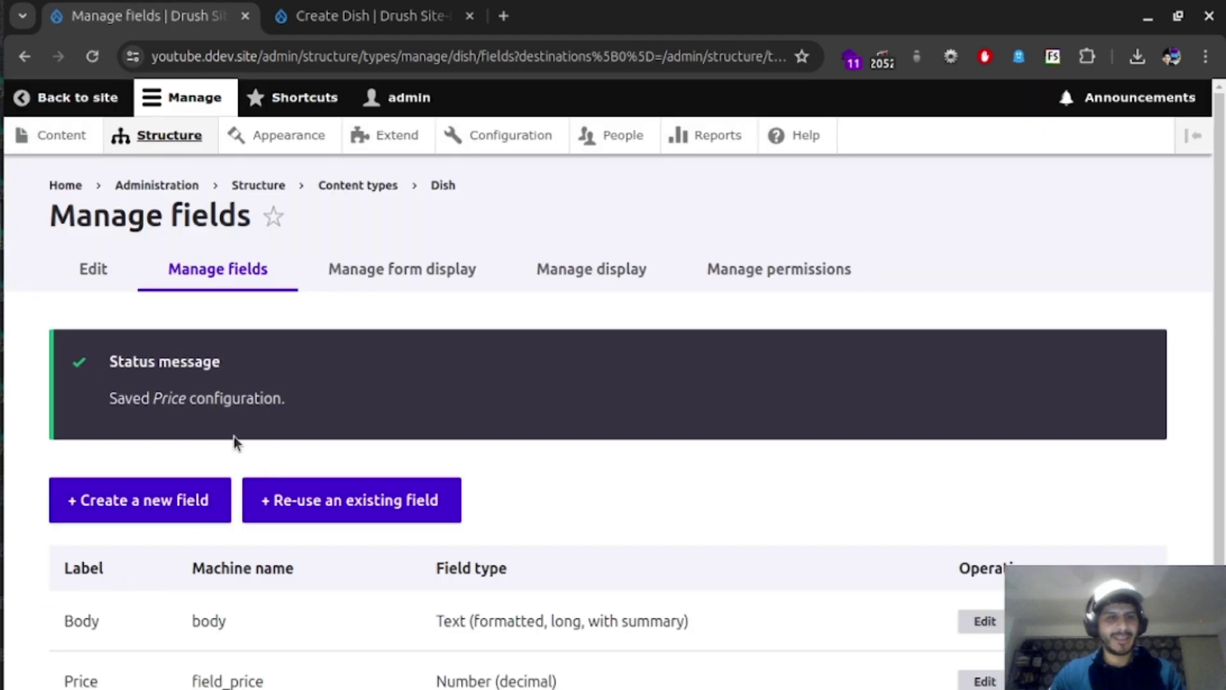
left_click(346, 25)
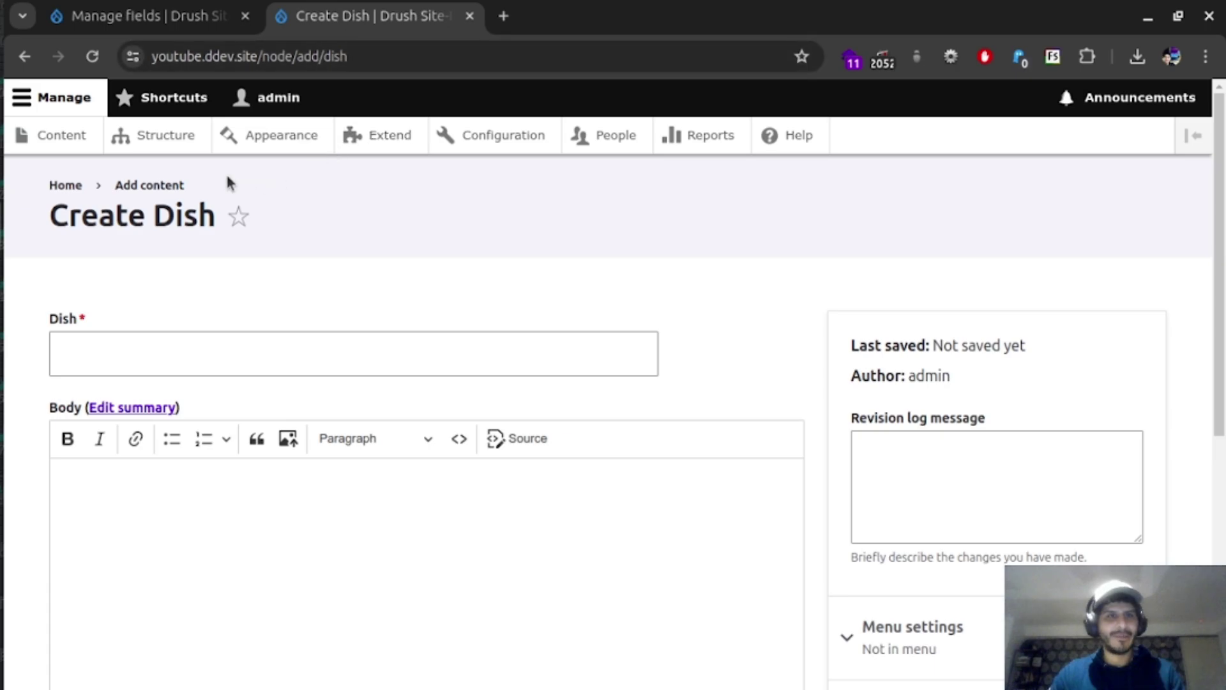
left_click(55, 143)
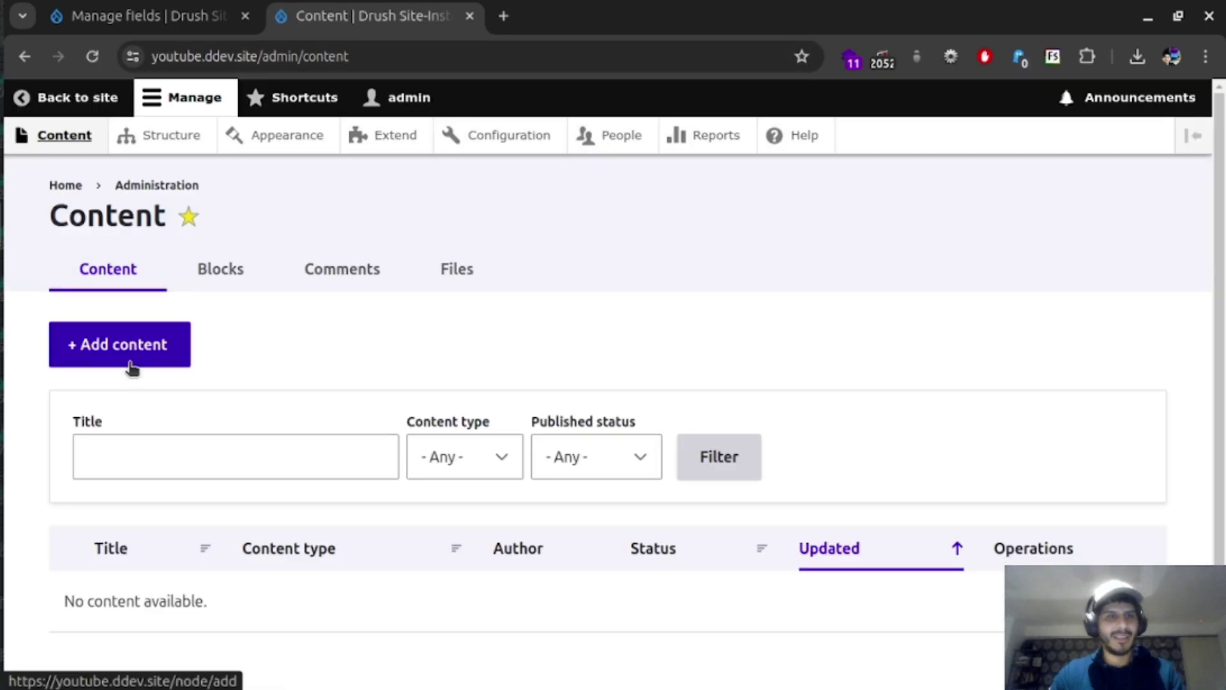
left_click(128, 360)
left_click(121, 473)
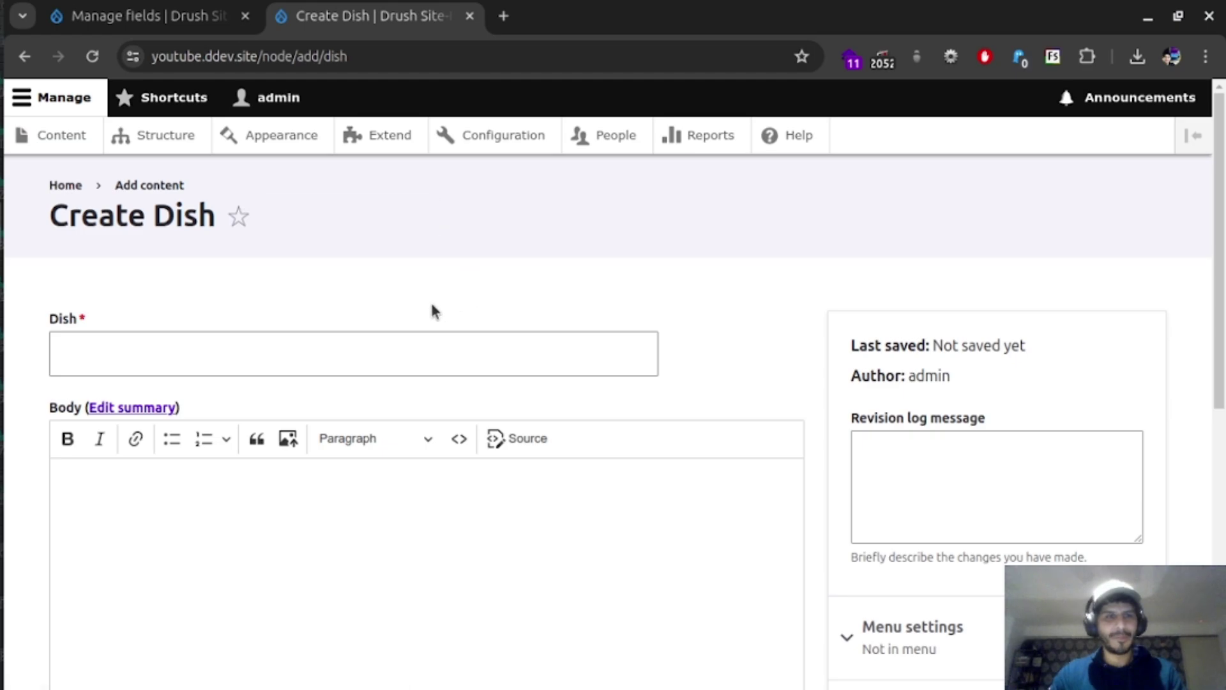
scroll(320, 383, "down", 5)
left_click(132, 571)
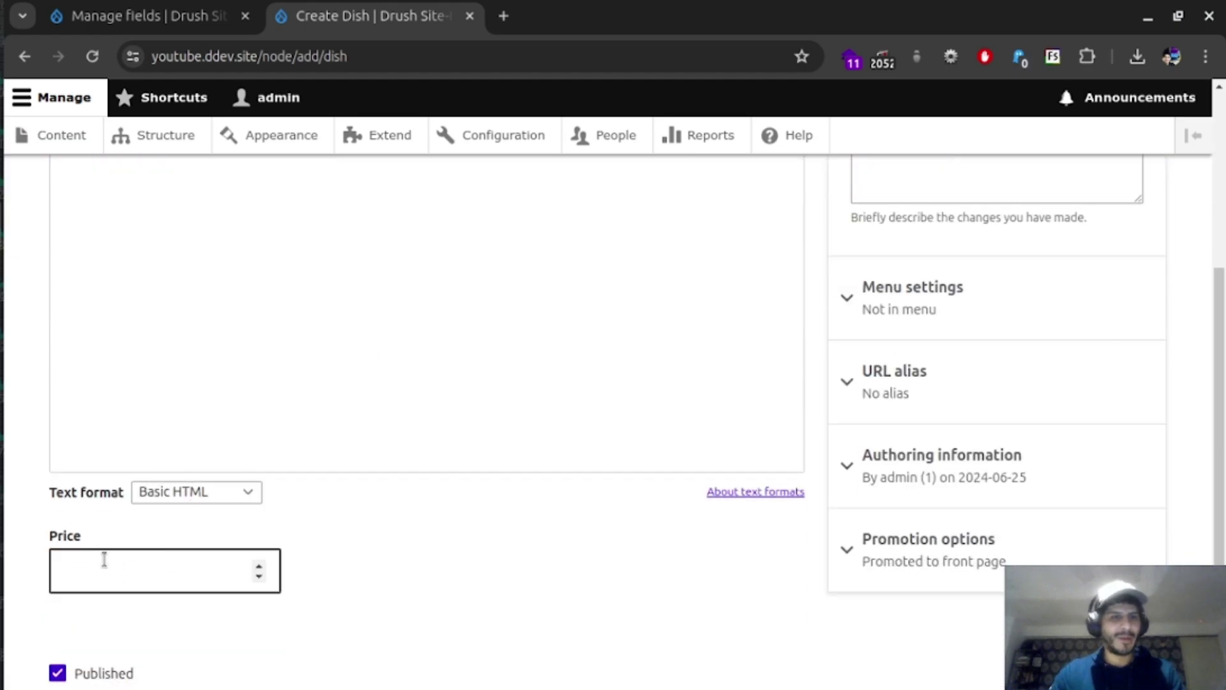
double_click(63, 536)
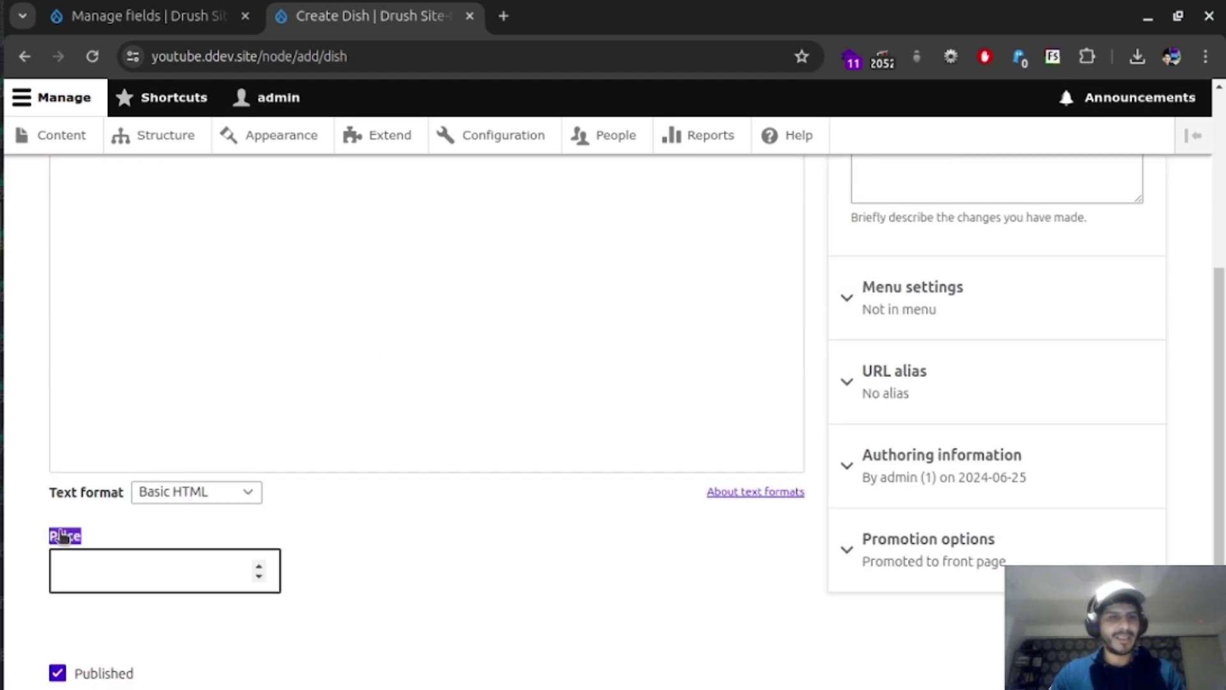
left_click(120, 531)
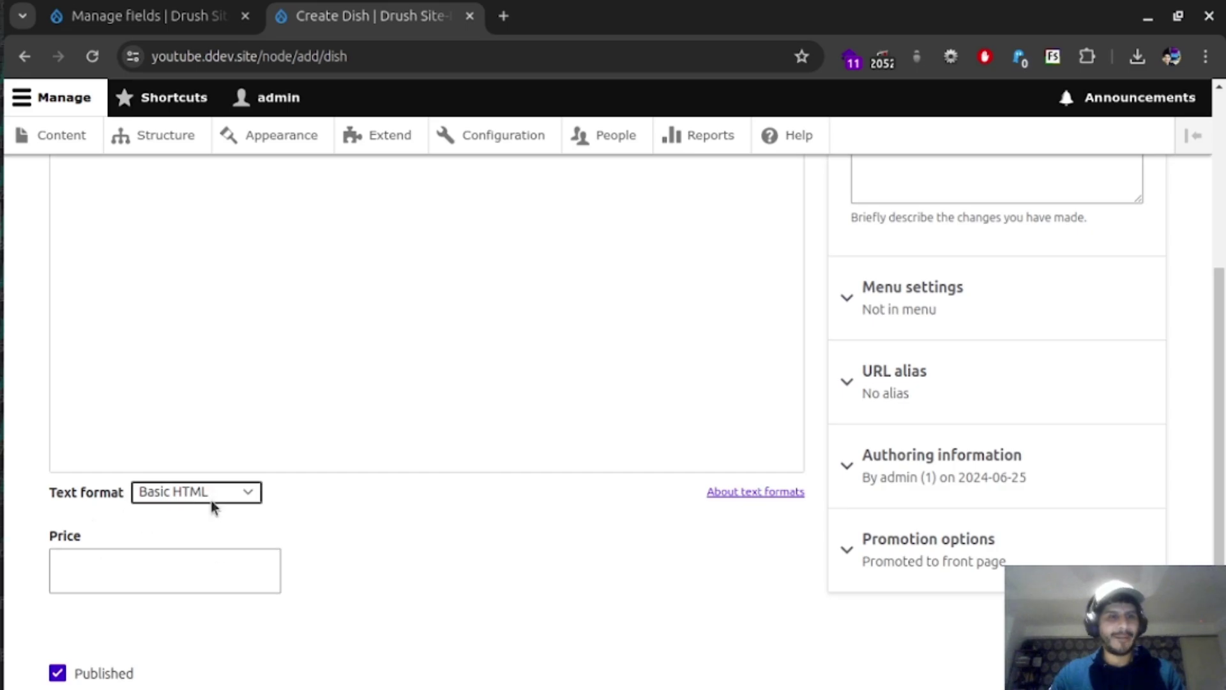
left_click(140, 11)
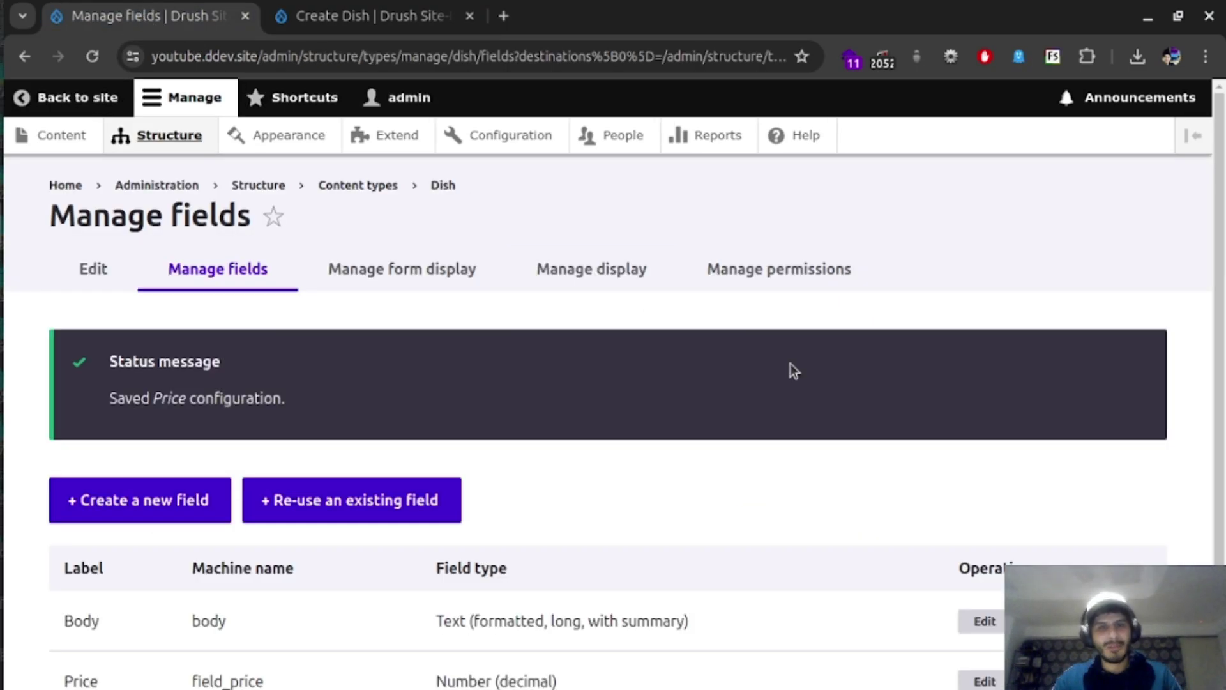
- Make the Dish Price field required and view the updated Create Dish form
scroll(798, 428, "down", 3)
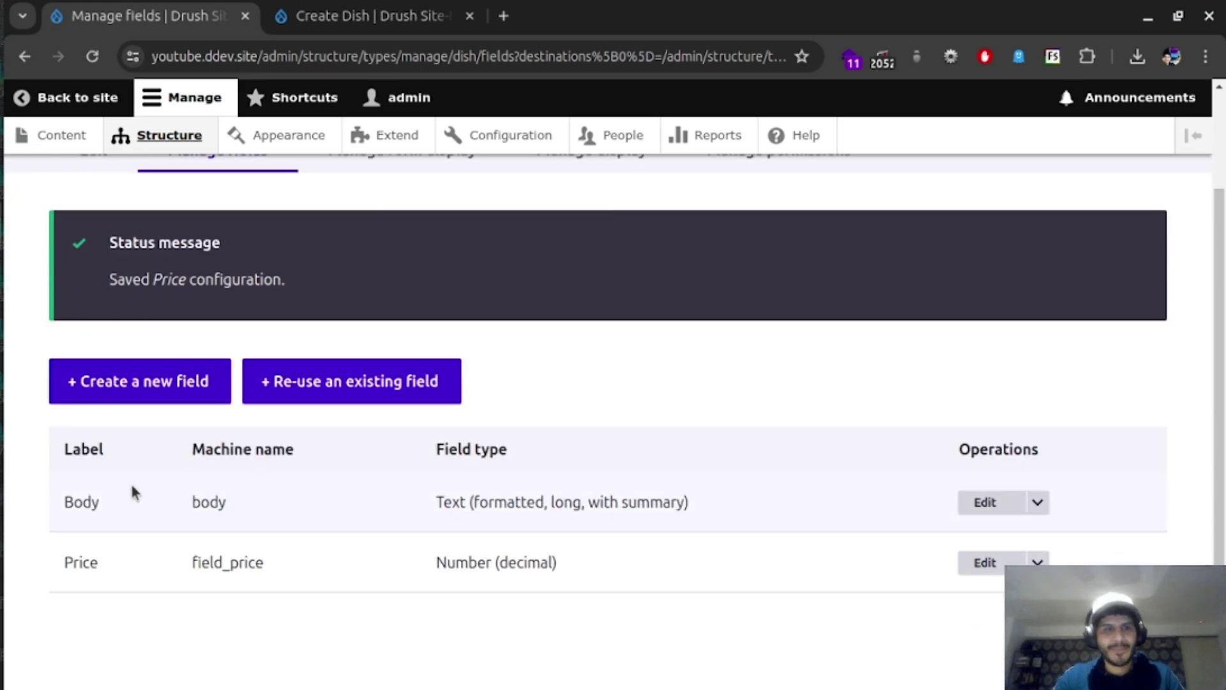
scroll(160, 409, "up", 3)
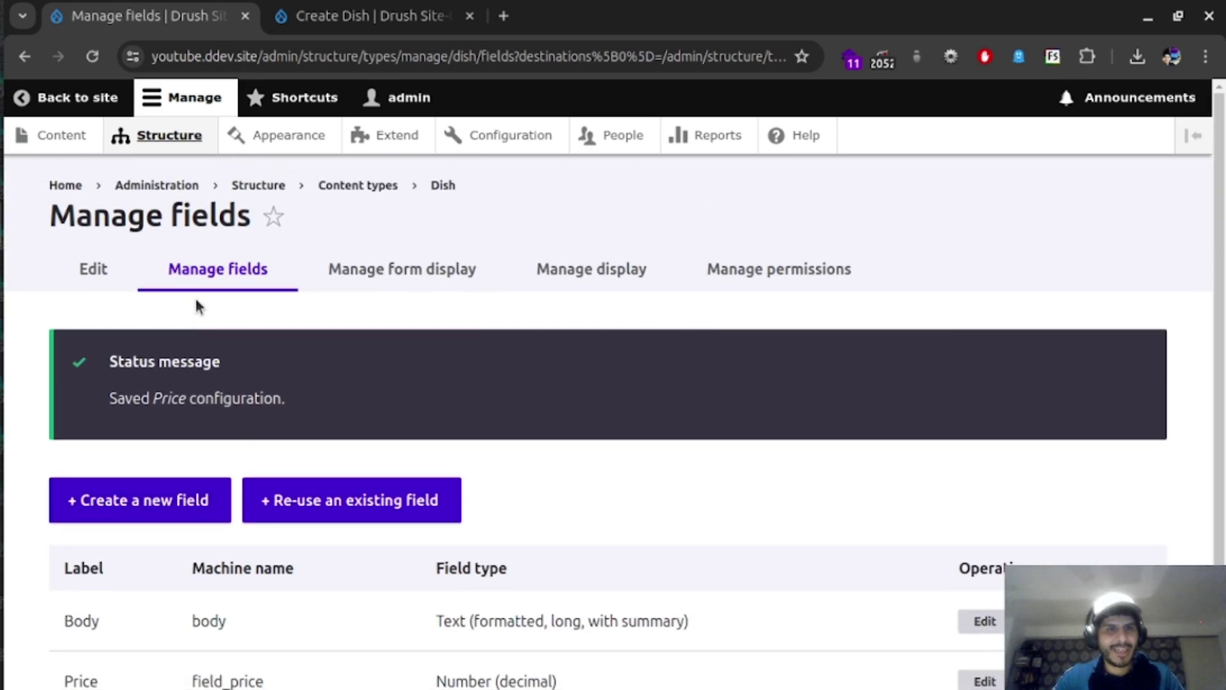
left_click(173, 137)
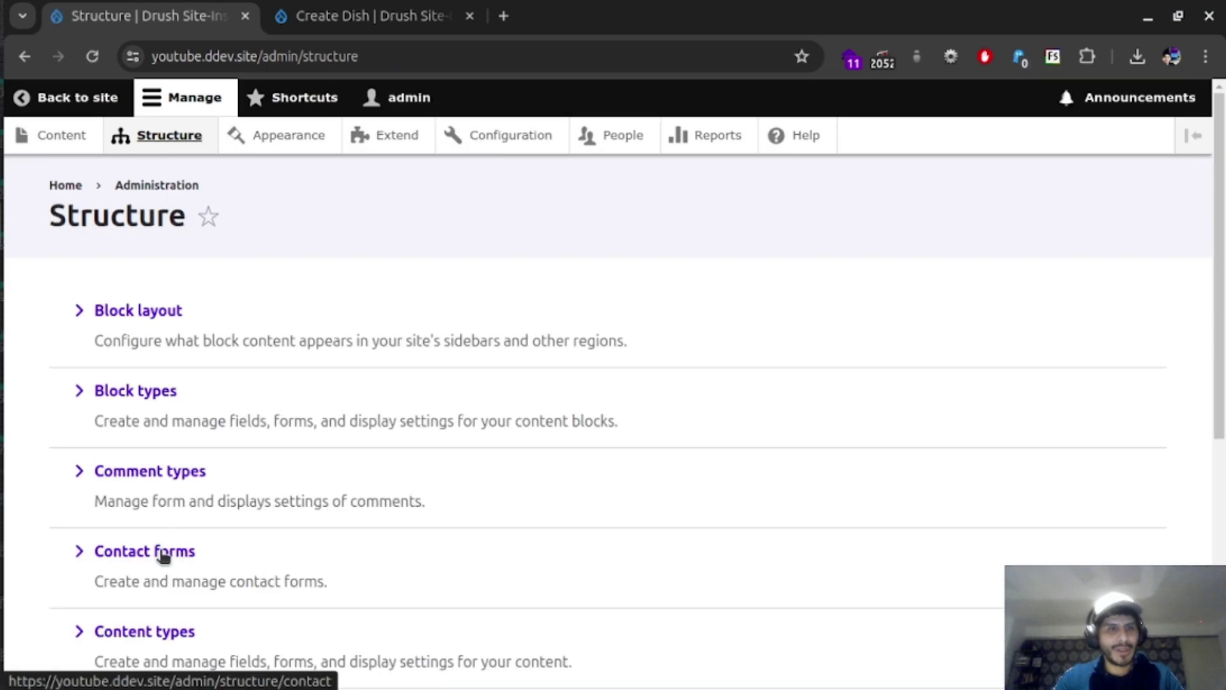
left_click(140, 642)
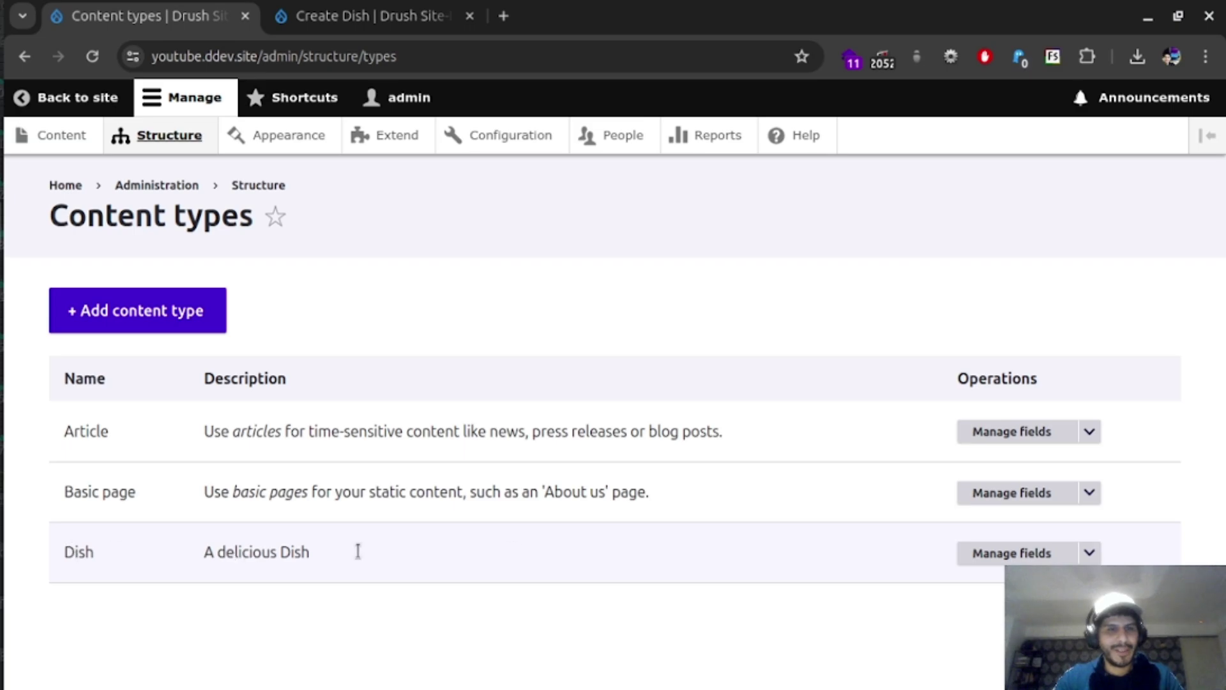
left_click(1037, 553)
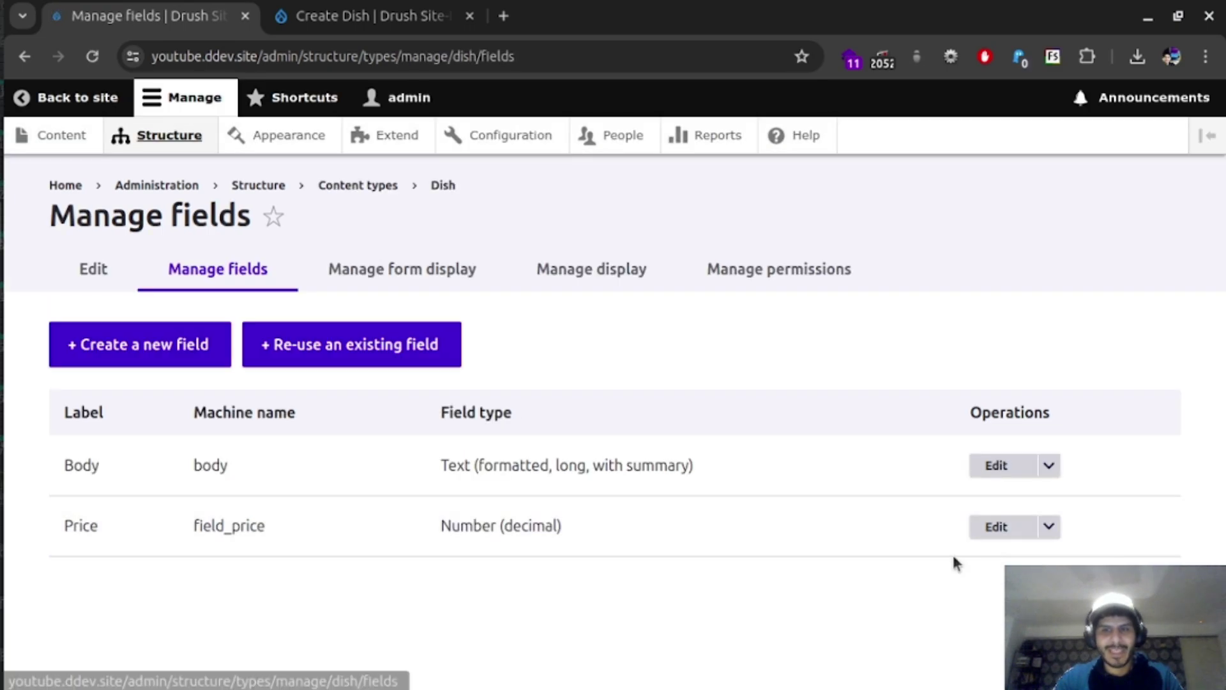
left_click(991, 529)
scroll(217, 440, "down", 9)
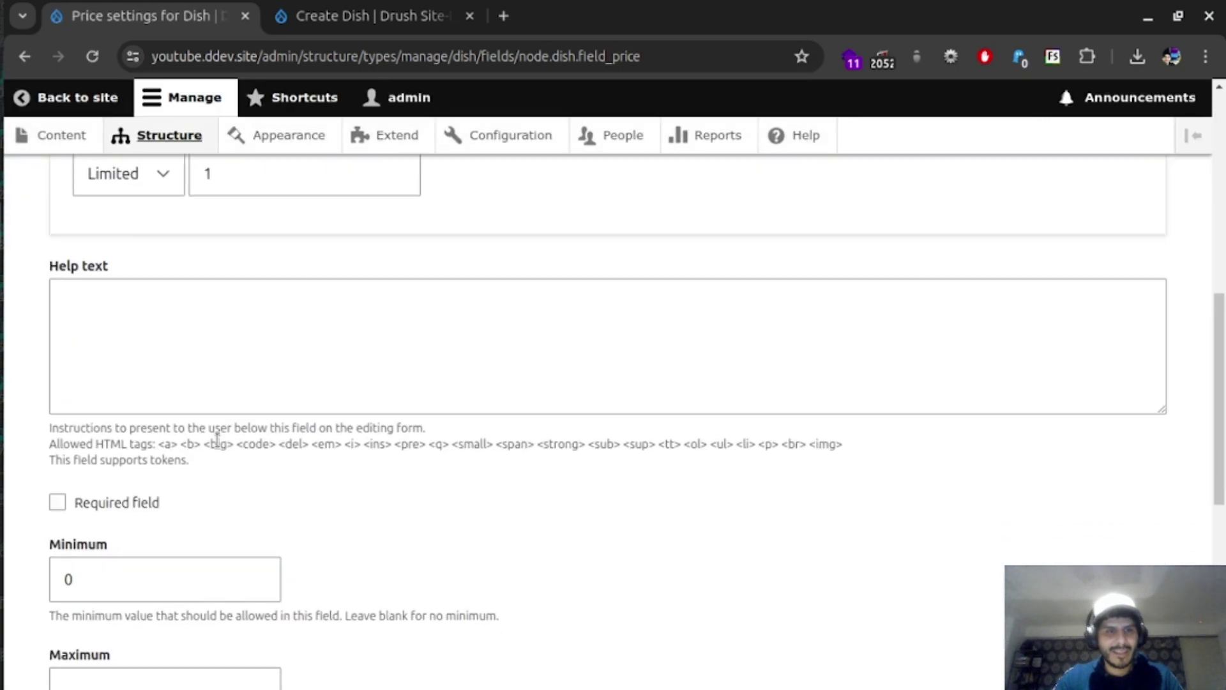
scroll(217, 440, "down", 3)
left_click(116, 412)
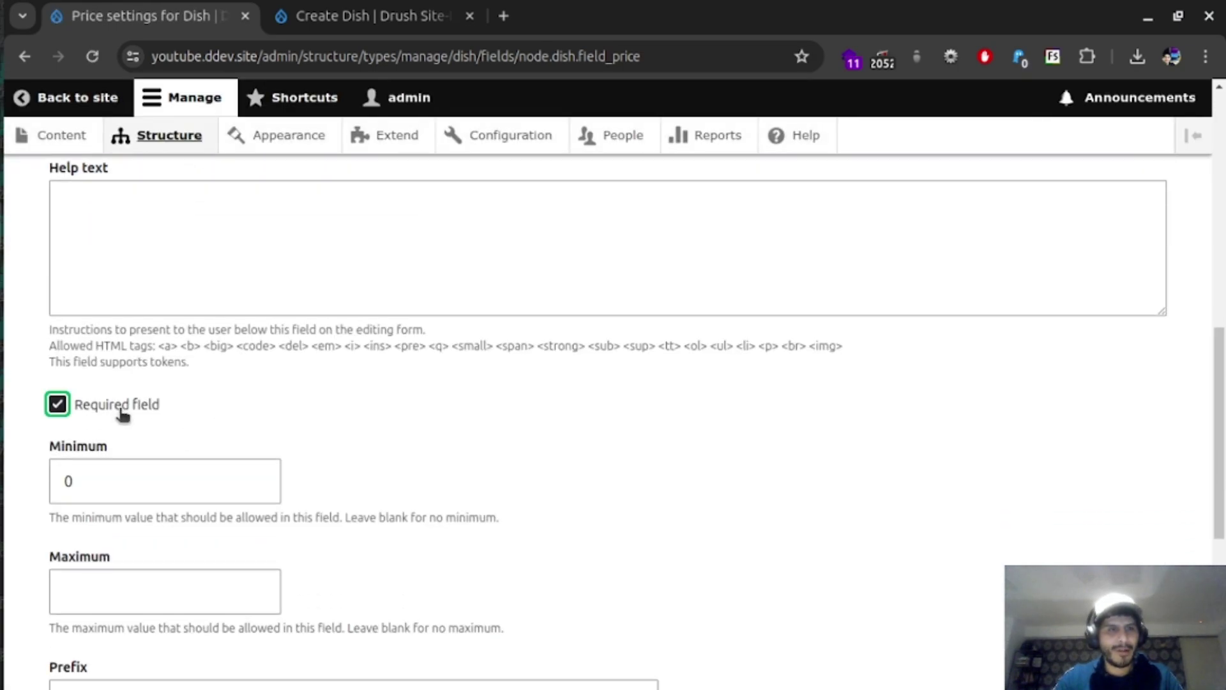
scroll(166, 479, "down", 5)
left_click(120, 627)
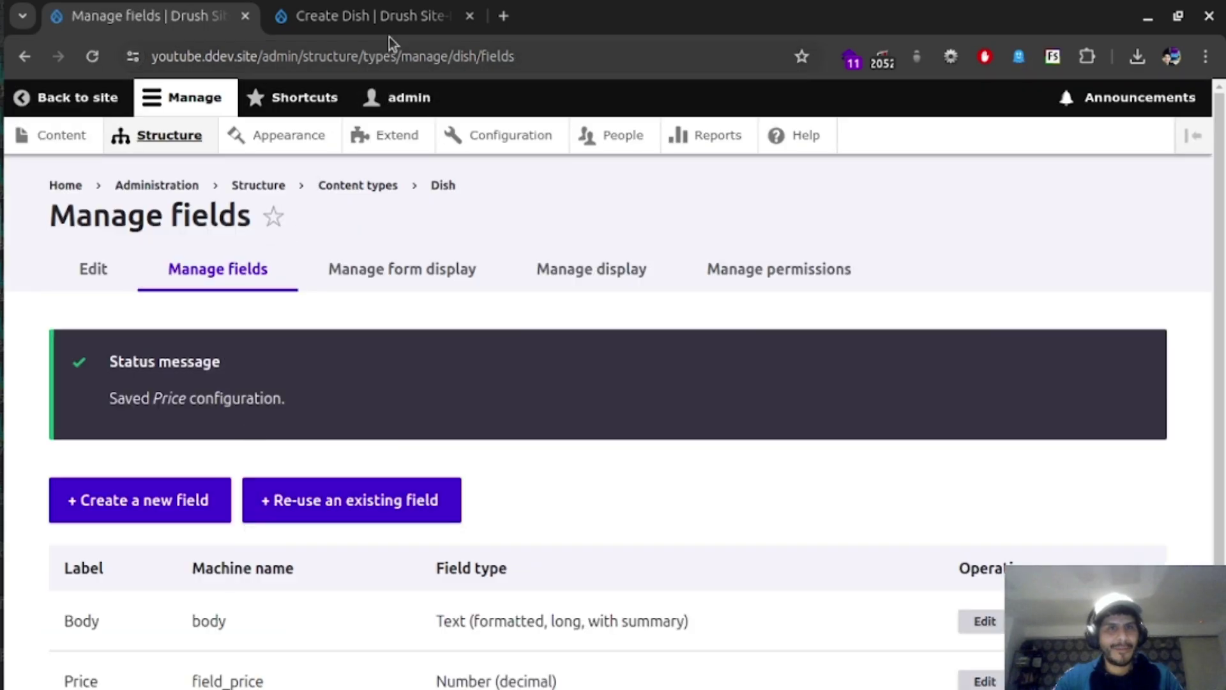
left_click(355, 16)
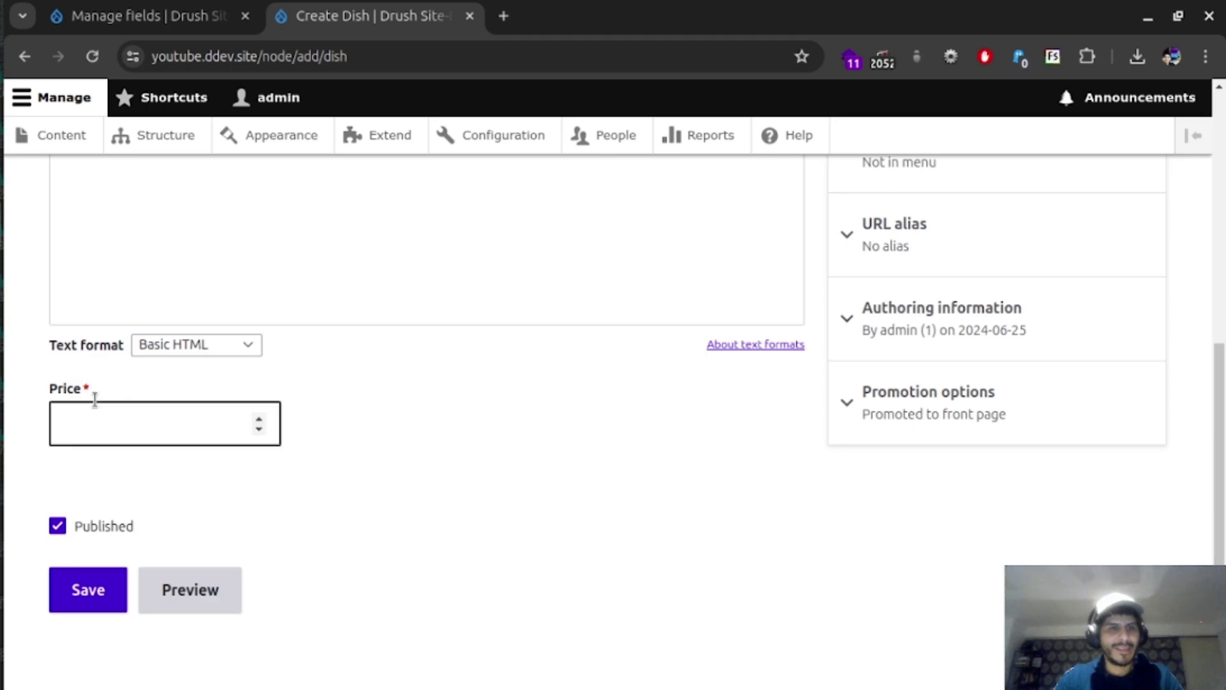
- Enter Hamburger as the new dish's title
left_click(167, 16)
scroll(607, 371, "down", 2)
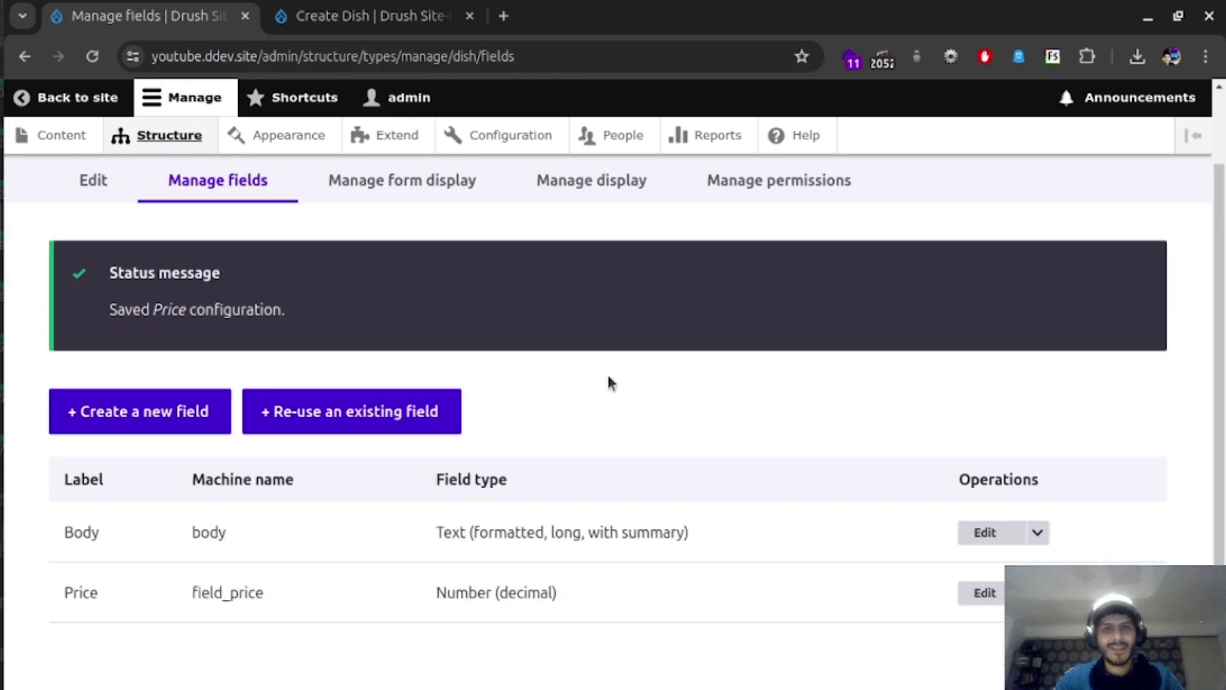
left_click(381, 24)
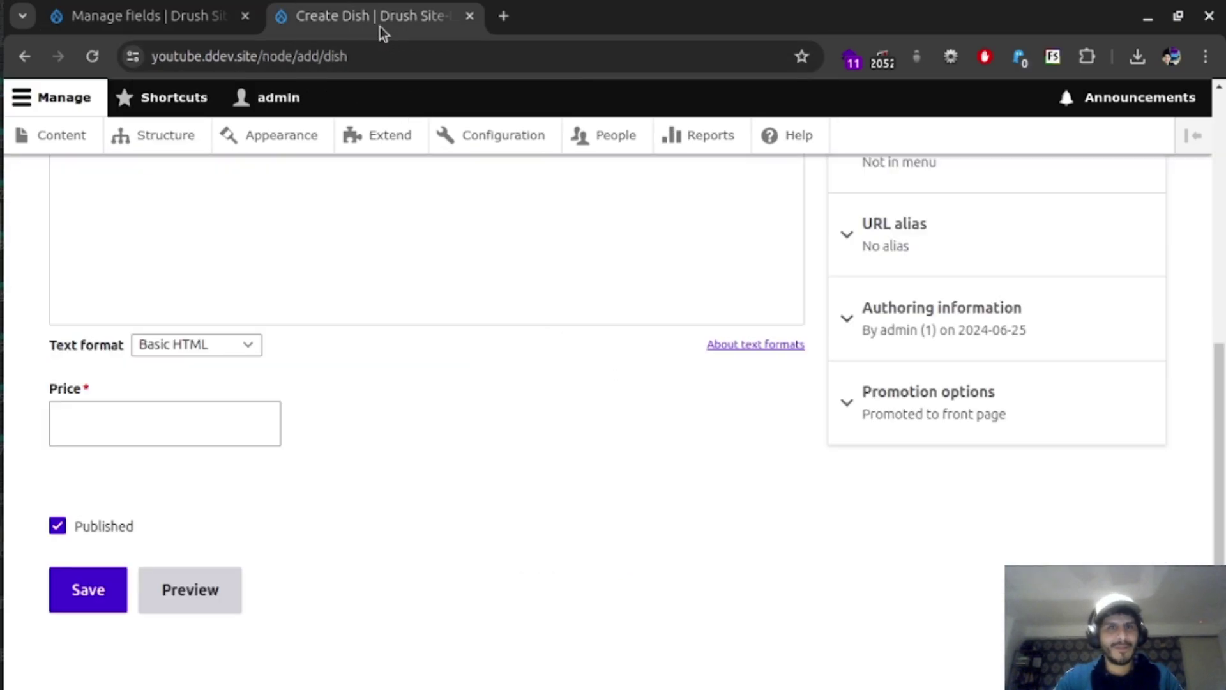
left_click(116, 428)
scroll(192, 447, "up", 8)
left_click(154, 349)
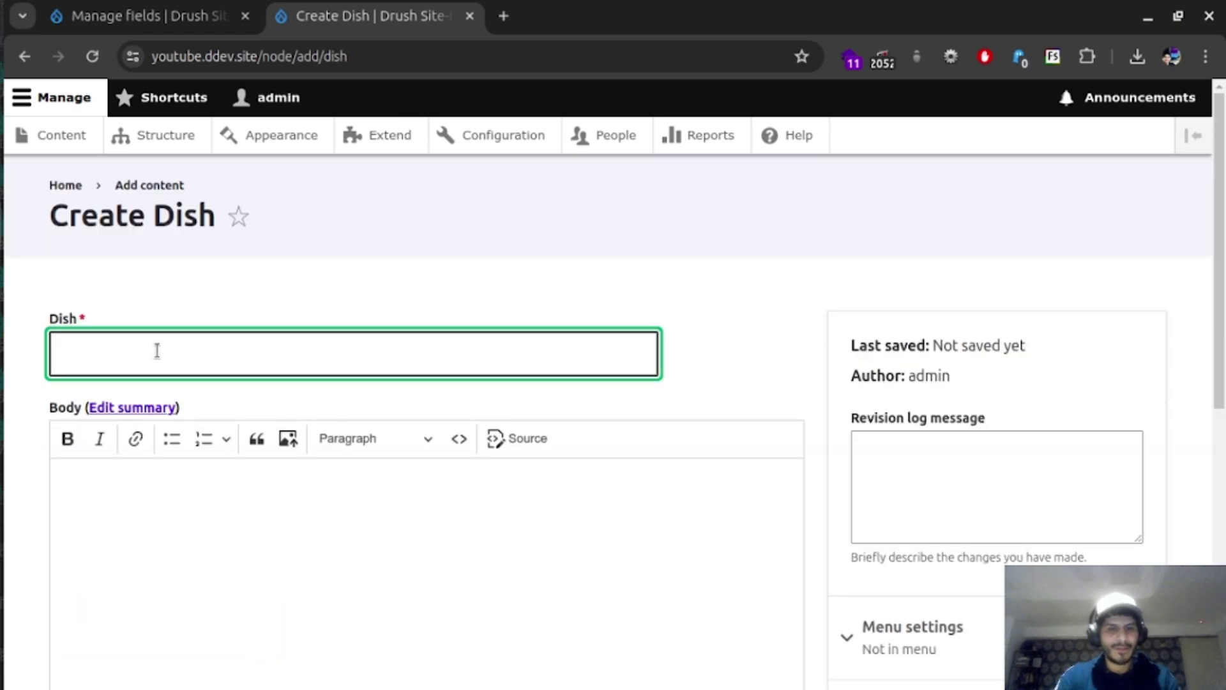
type("Hamburger")
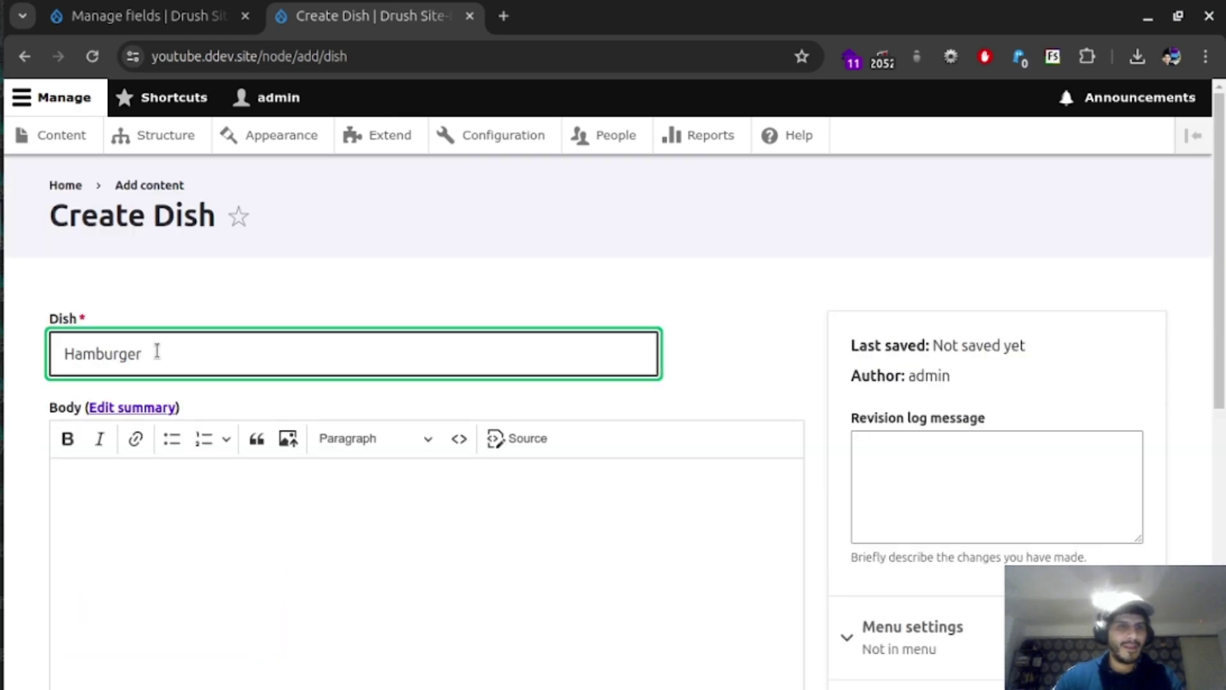
double_click(157, 351)
- Fill in body 'A delicious Hamburger ready for you' and price 5.50
left_click(181, 528)
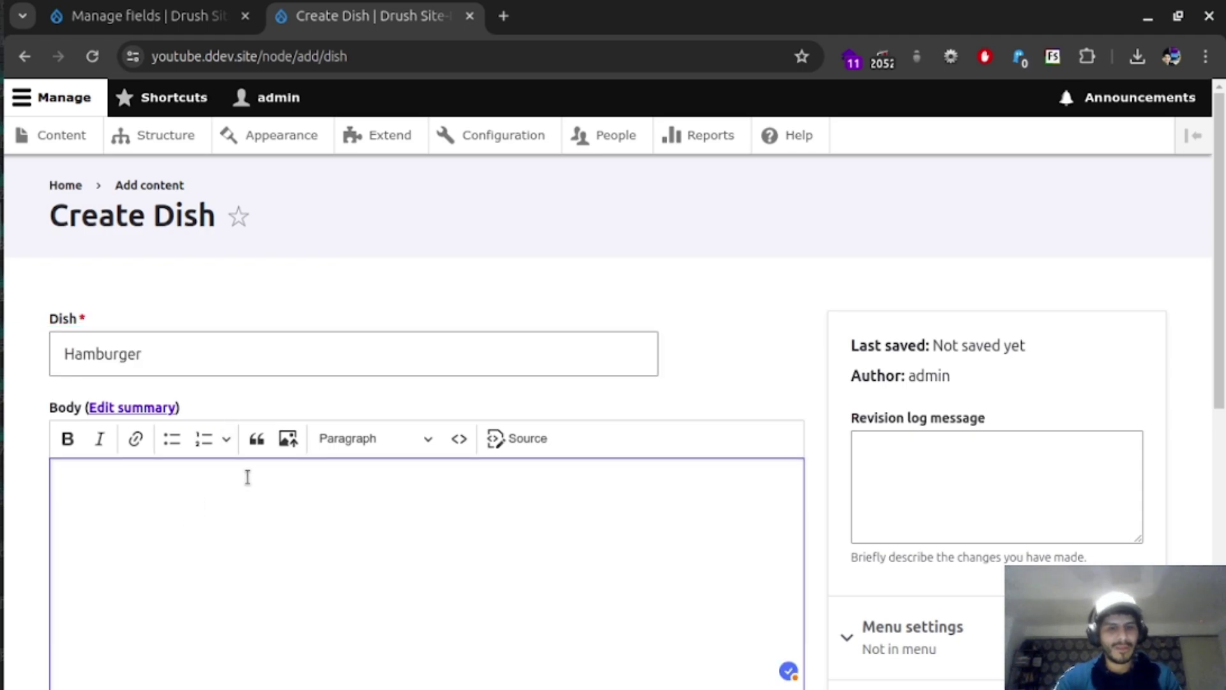
type("A delici")
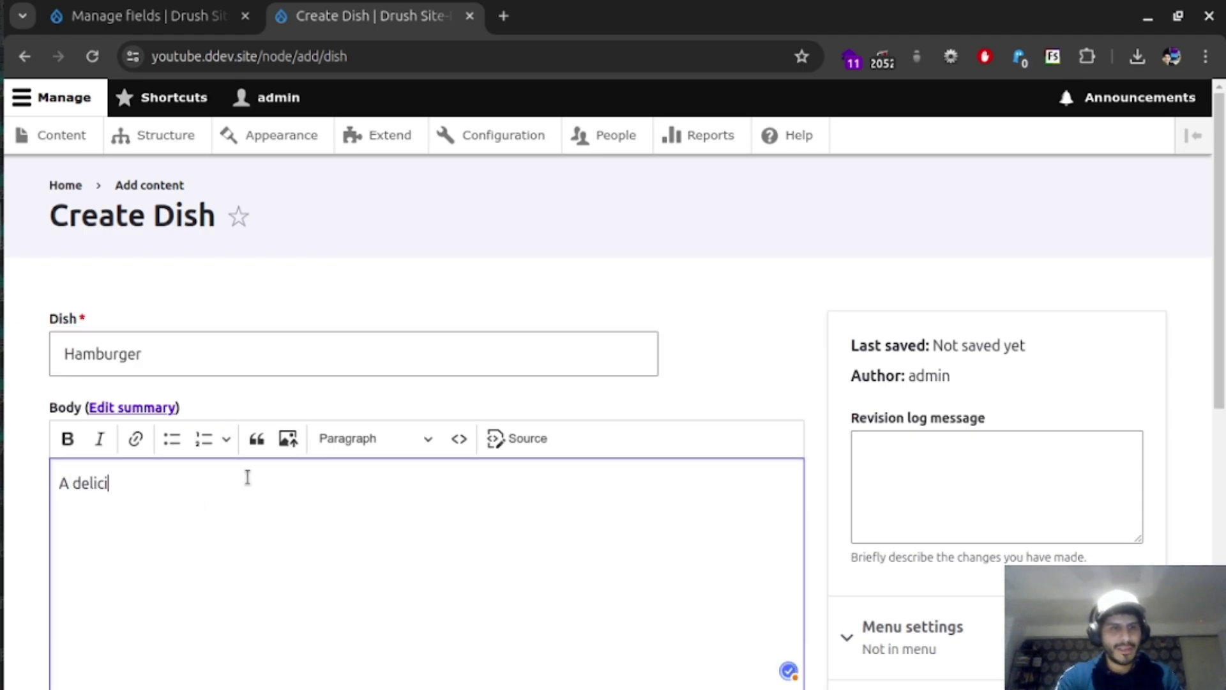
type("ous Hamburger read")
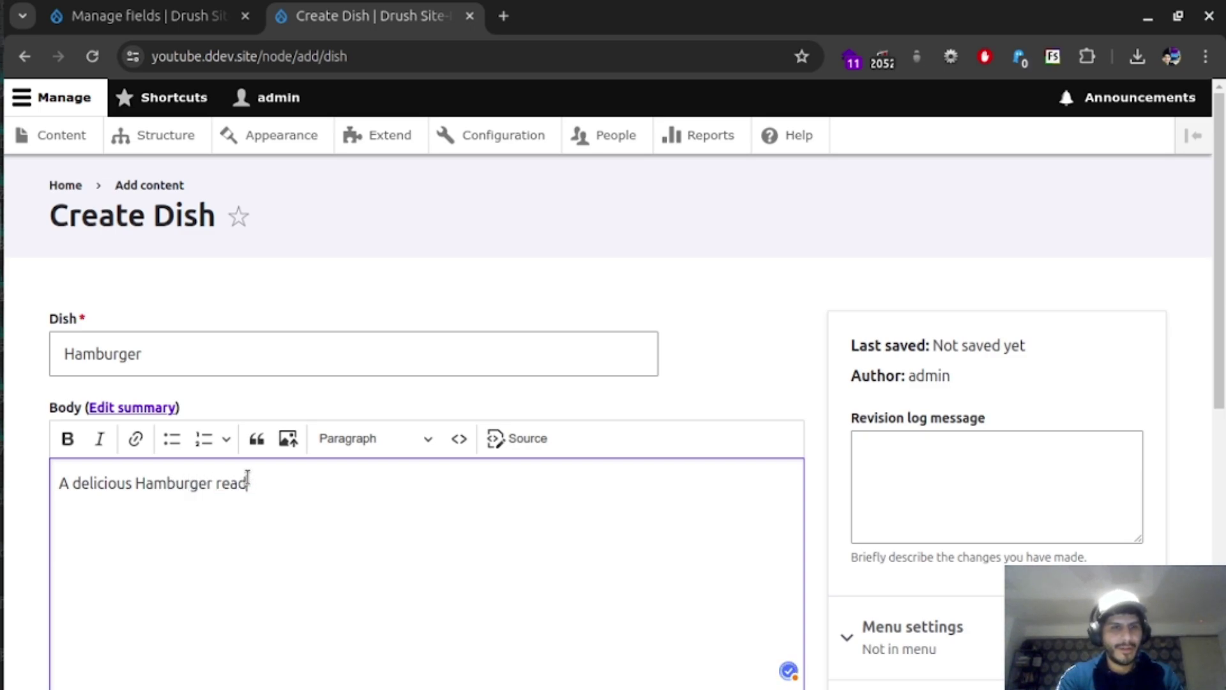
type("y for you")
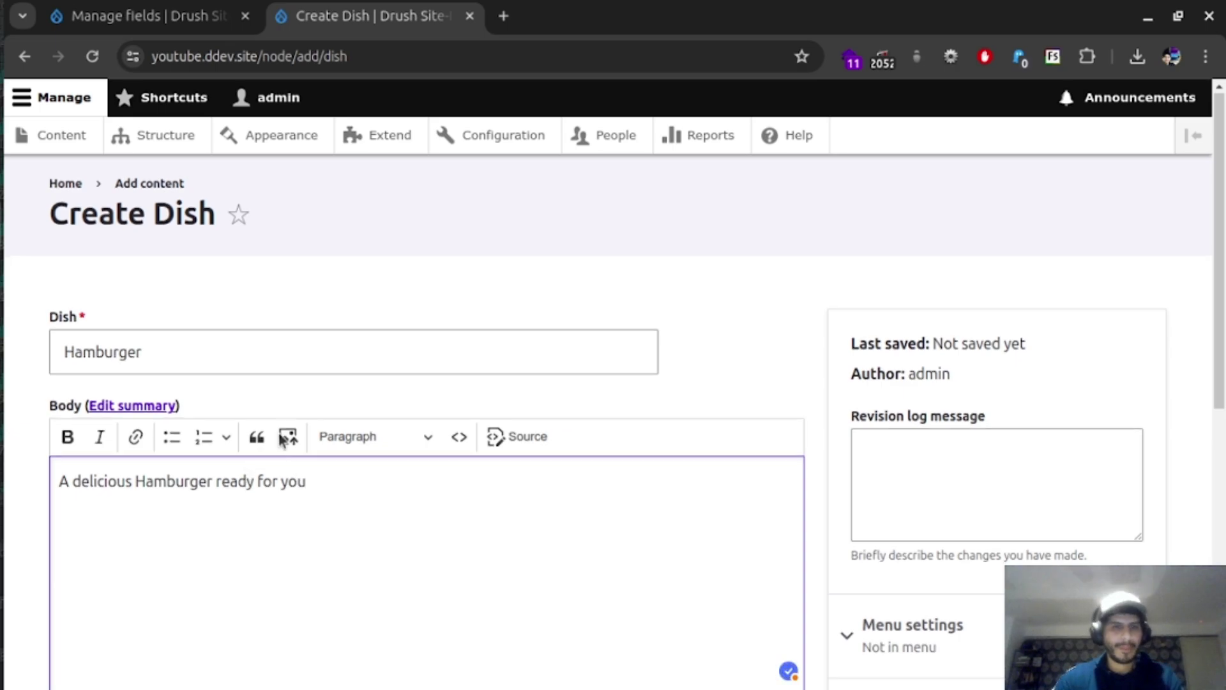
scroll(271, 345, "down", 4)
left_click(204, 571)
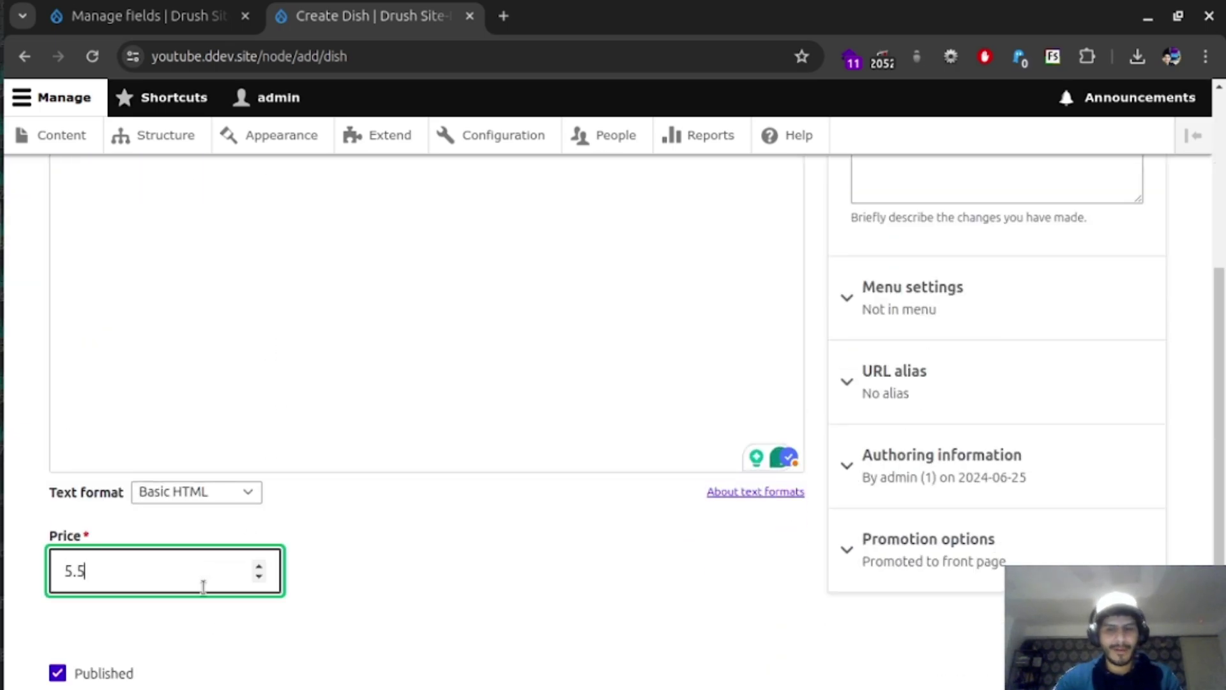
left_click(452, 581)
scroll(381, 619, "down", 3)
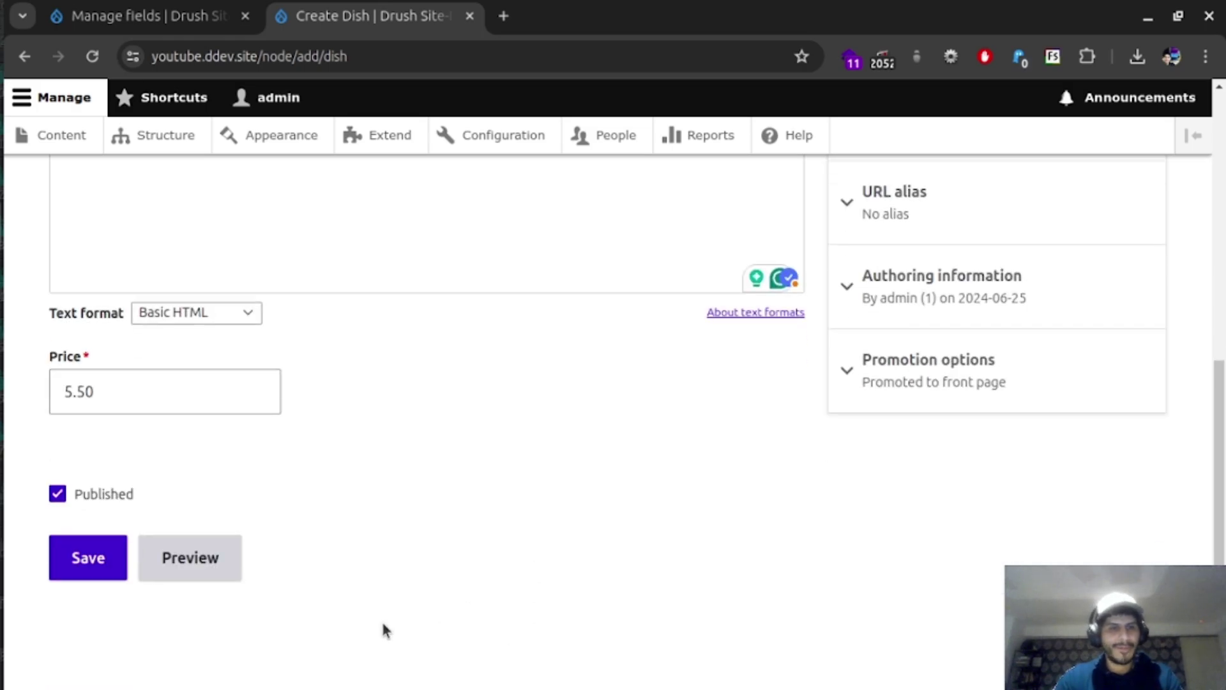
- Save the Hamburger dish, review its page, and return to the Dish field list
left_click(76, 573)
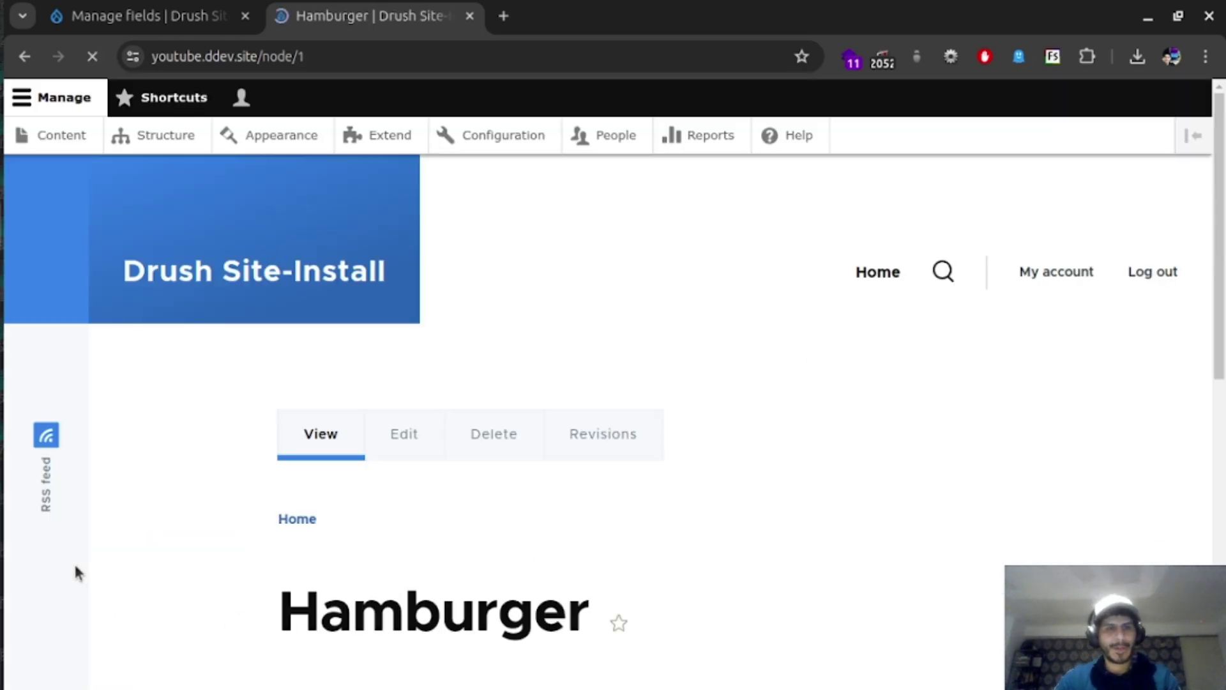
scroll(357, 422, "down", 3)
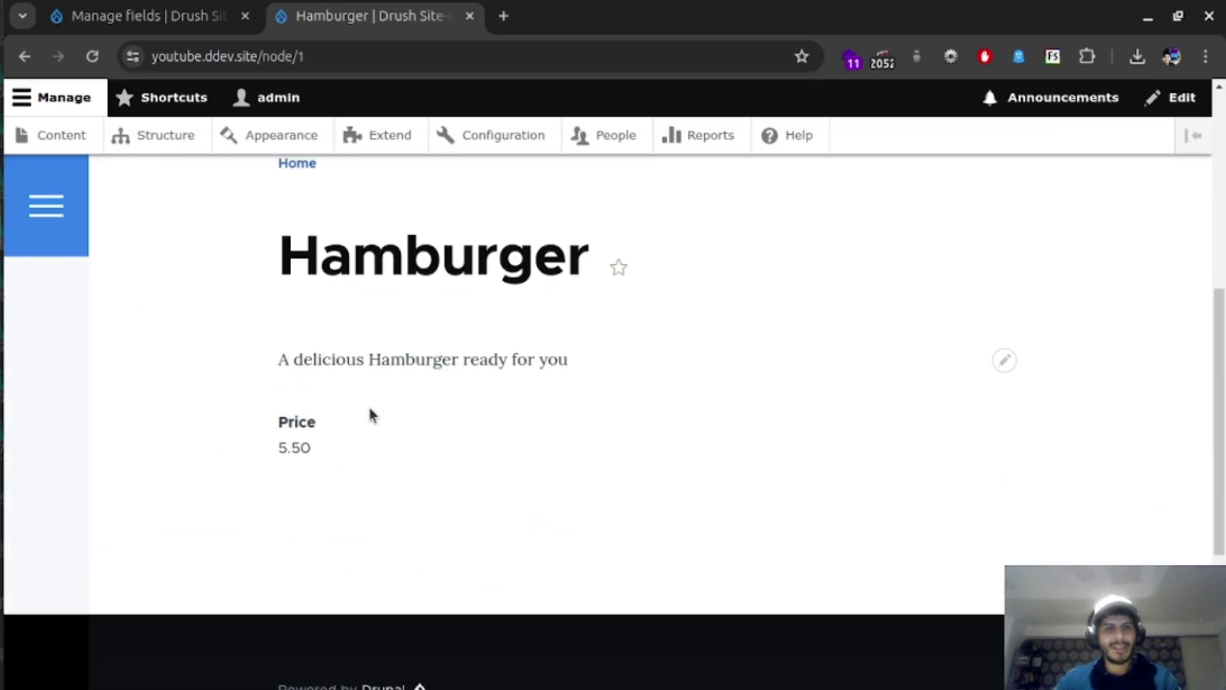
scroll(309, 439, "up", 3)
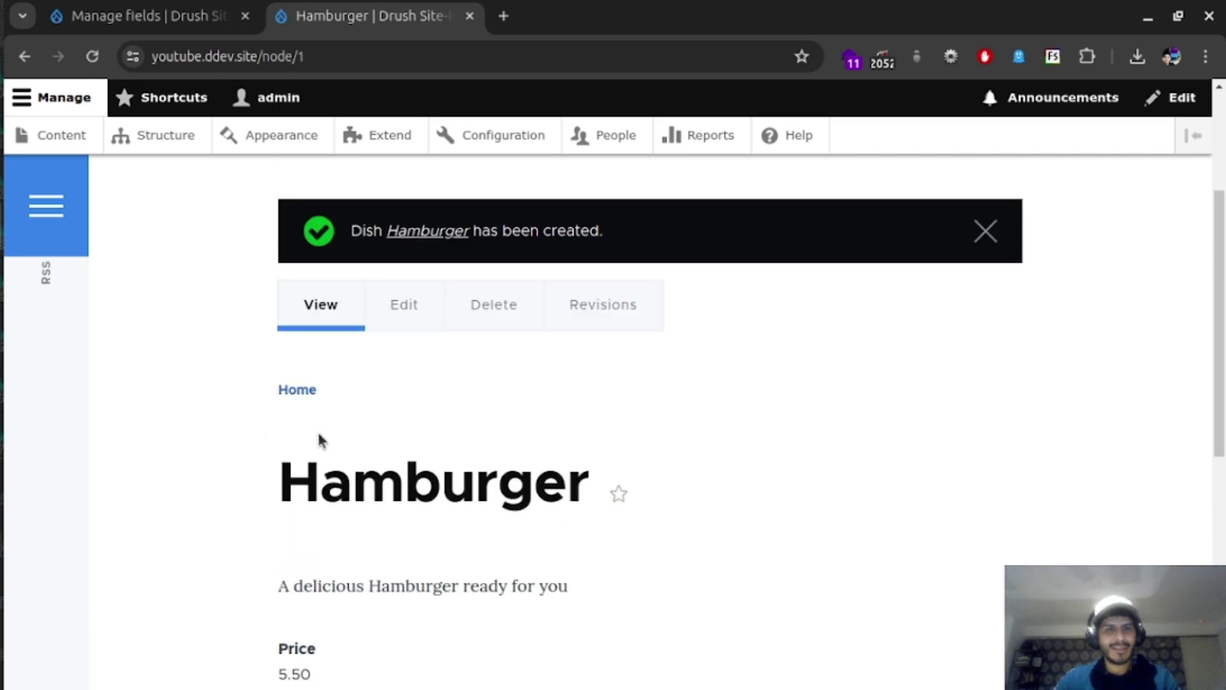
left_click(173, 23)
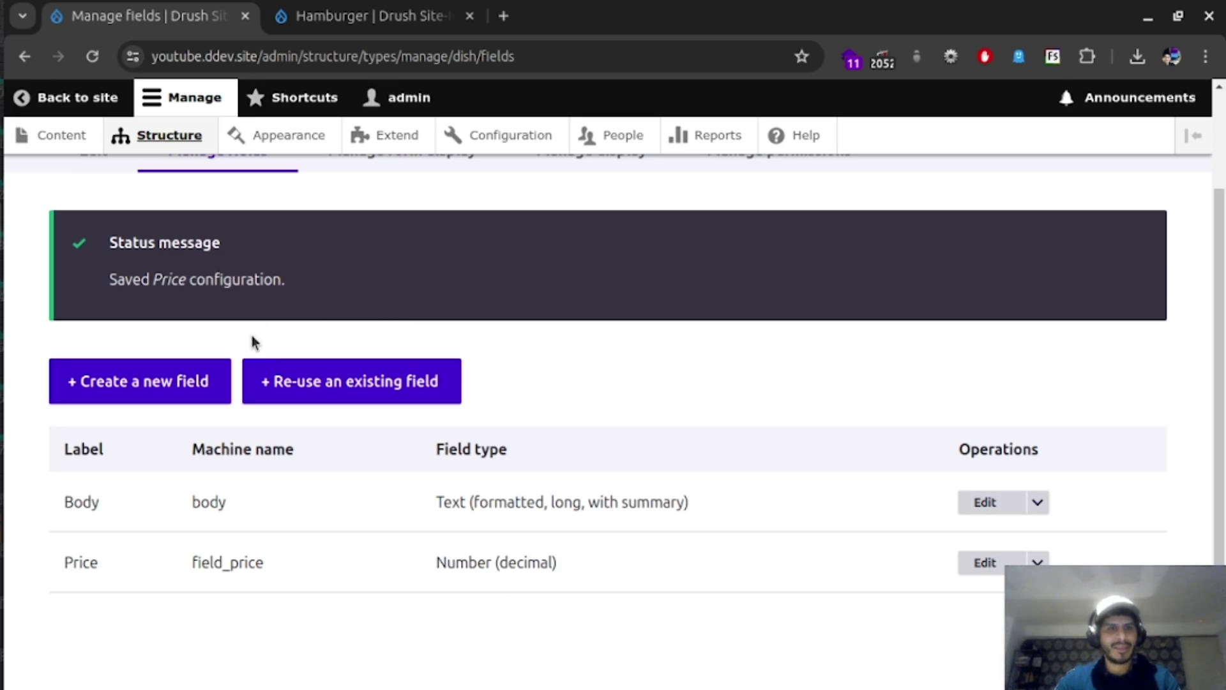
- Create the taxonomy vocabulary 'Menu Type' under Structure > Taxonomy
left_click(174, 140)
scroll(200, 528, "down", 2)
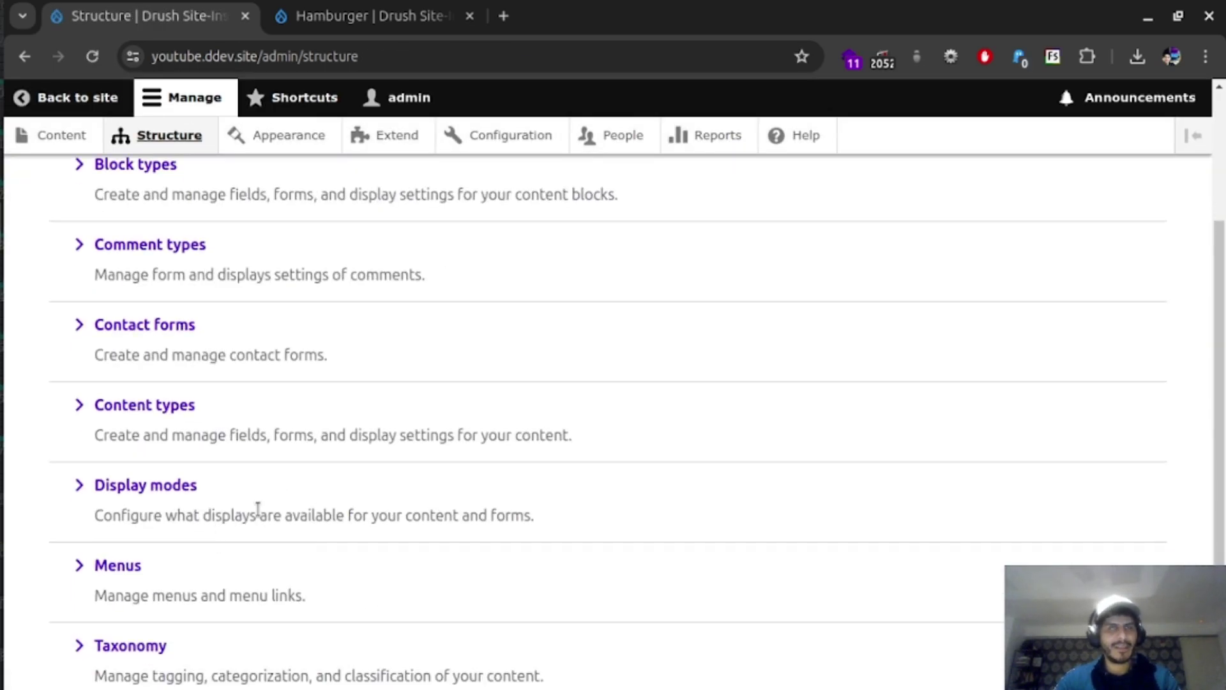
scroll(258, 509, "down", 3)
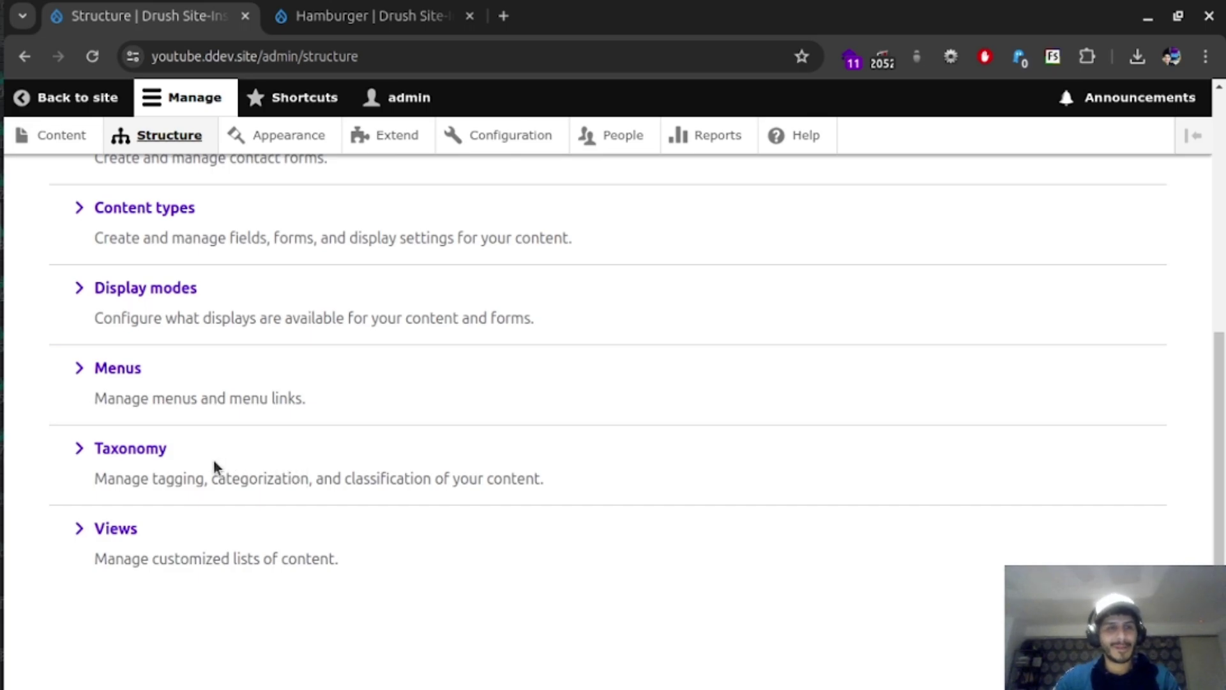
left_click(137, 448)
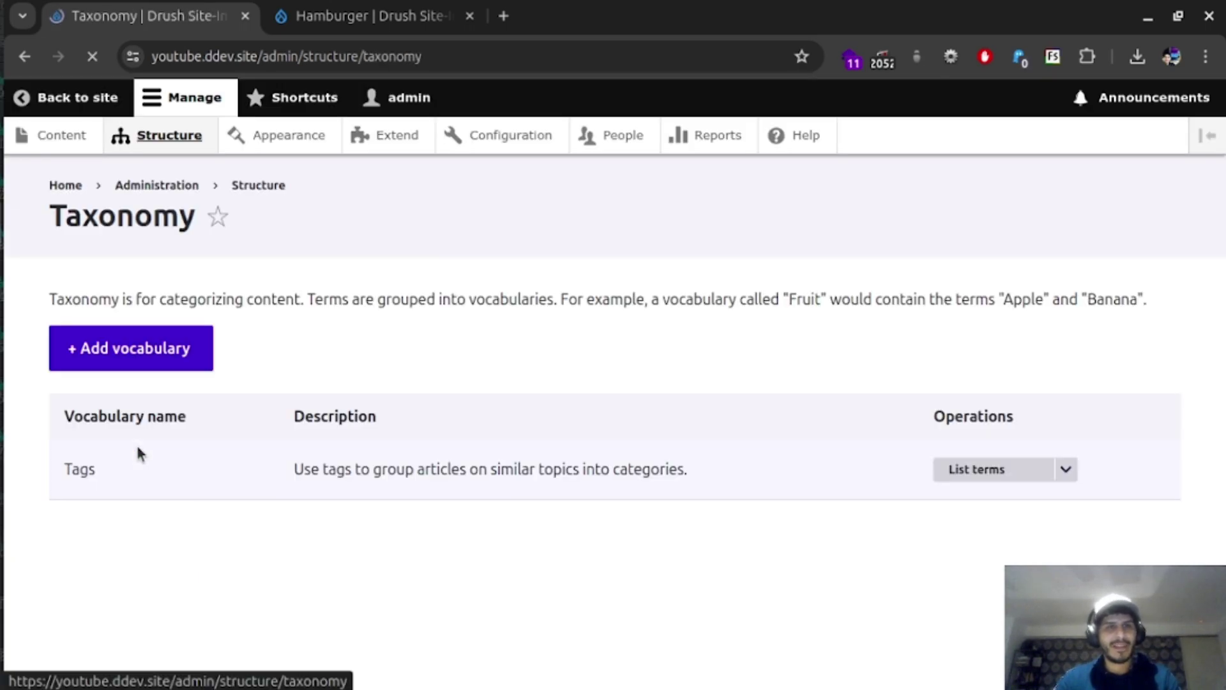
left_click(145, 348)
left_click(185, 322)
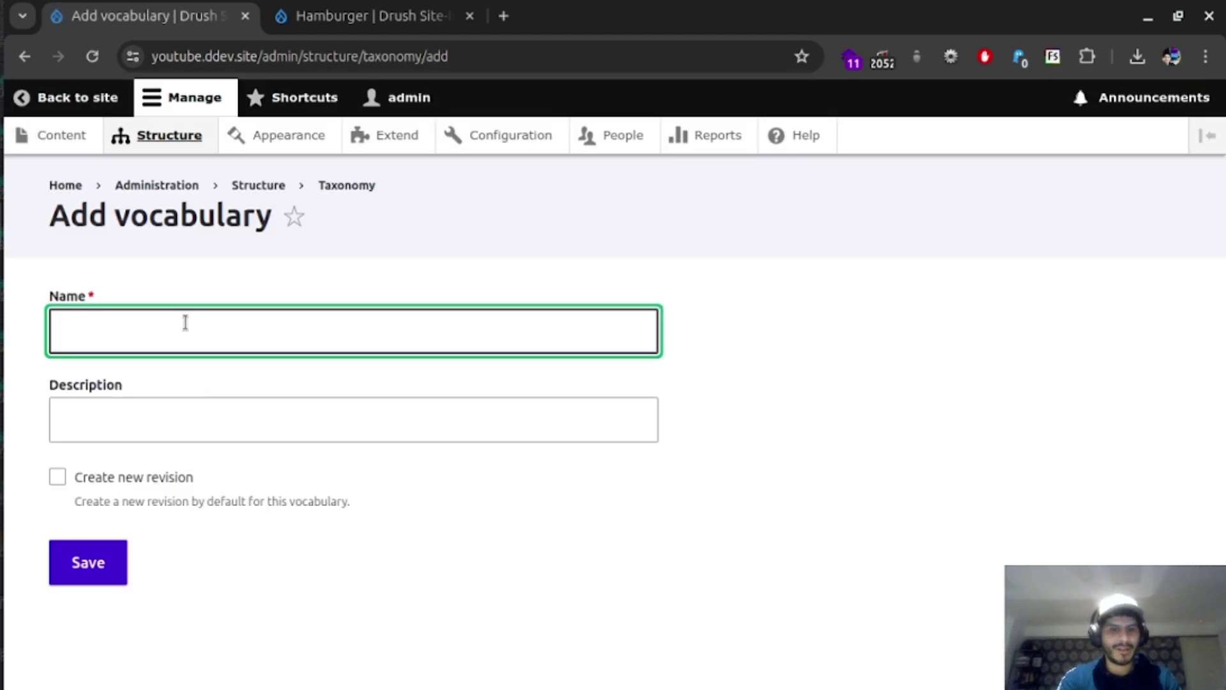
type("M")
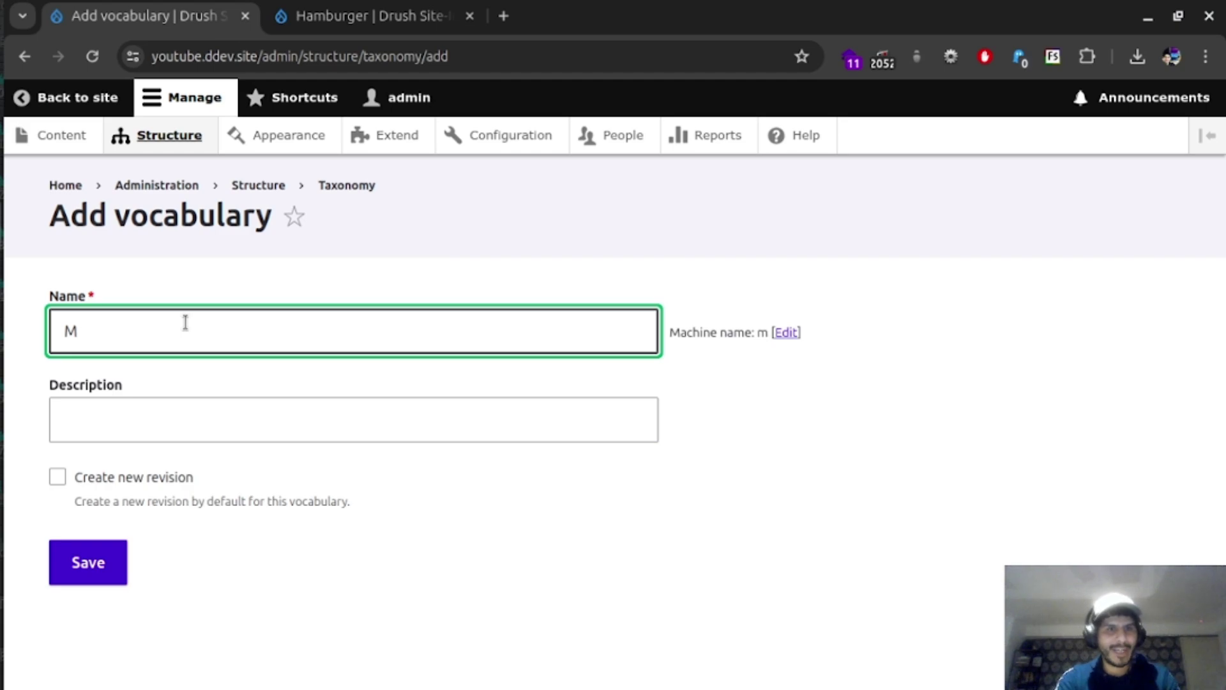
type("enu")
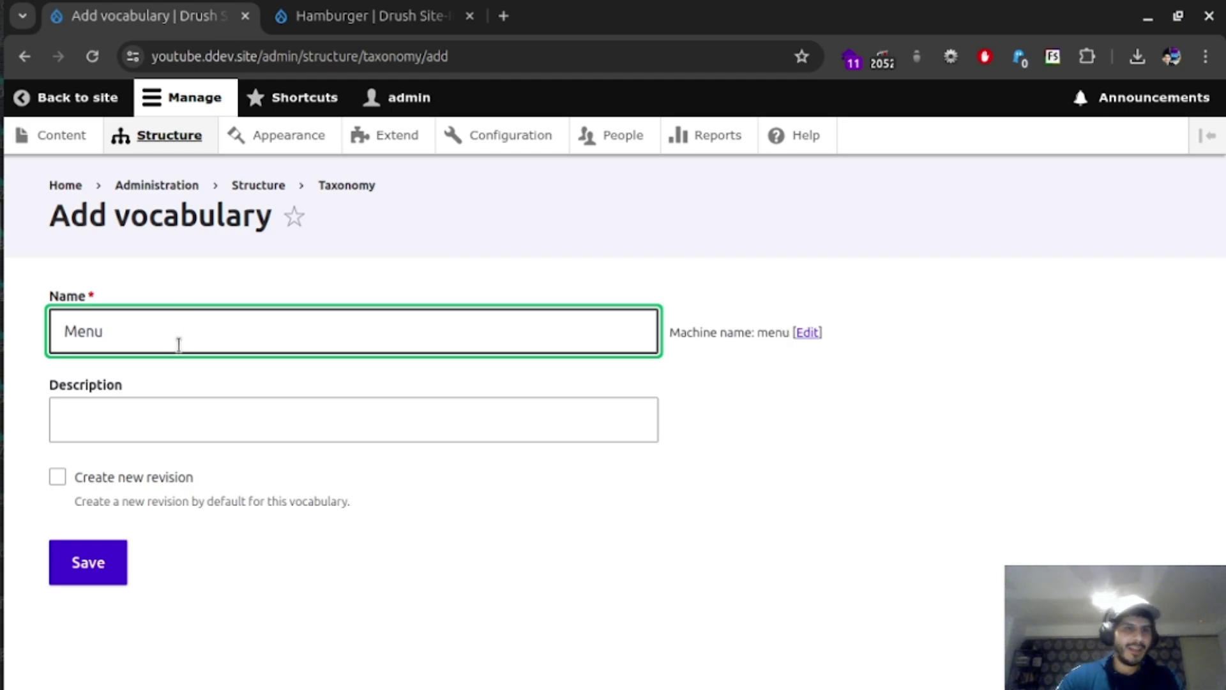
double_click(135, 335)
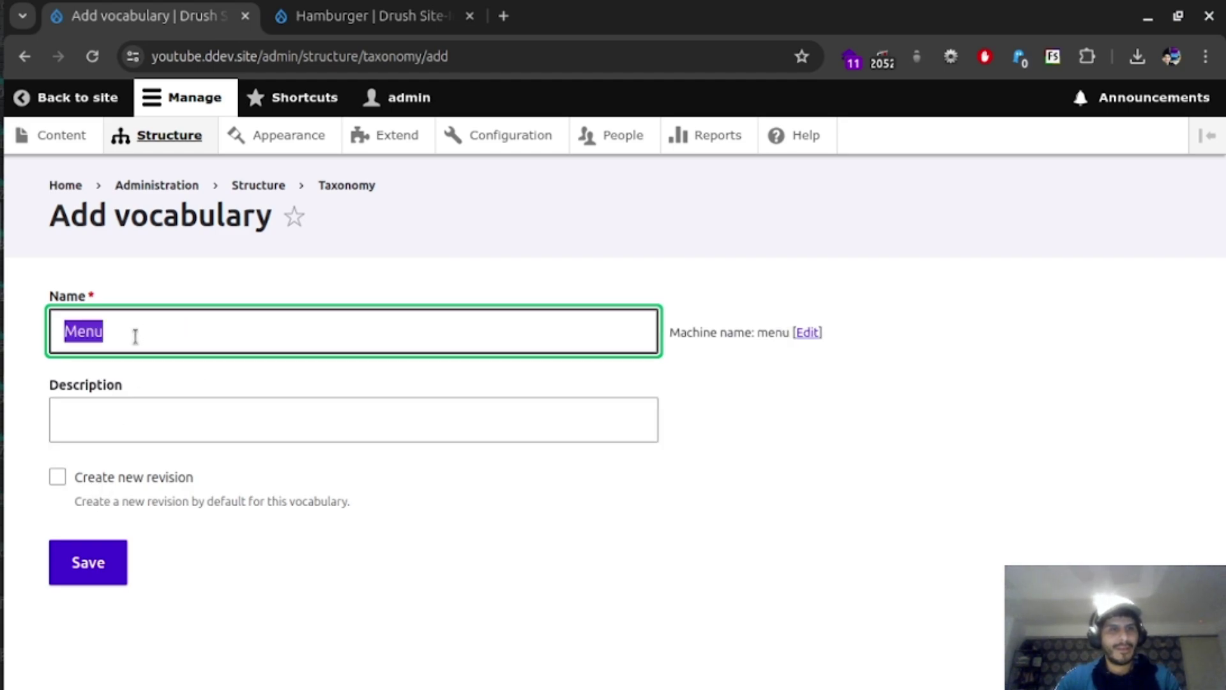
left_click(137, 336)
type("Type")
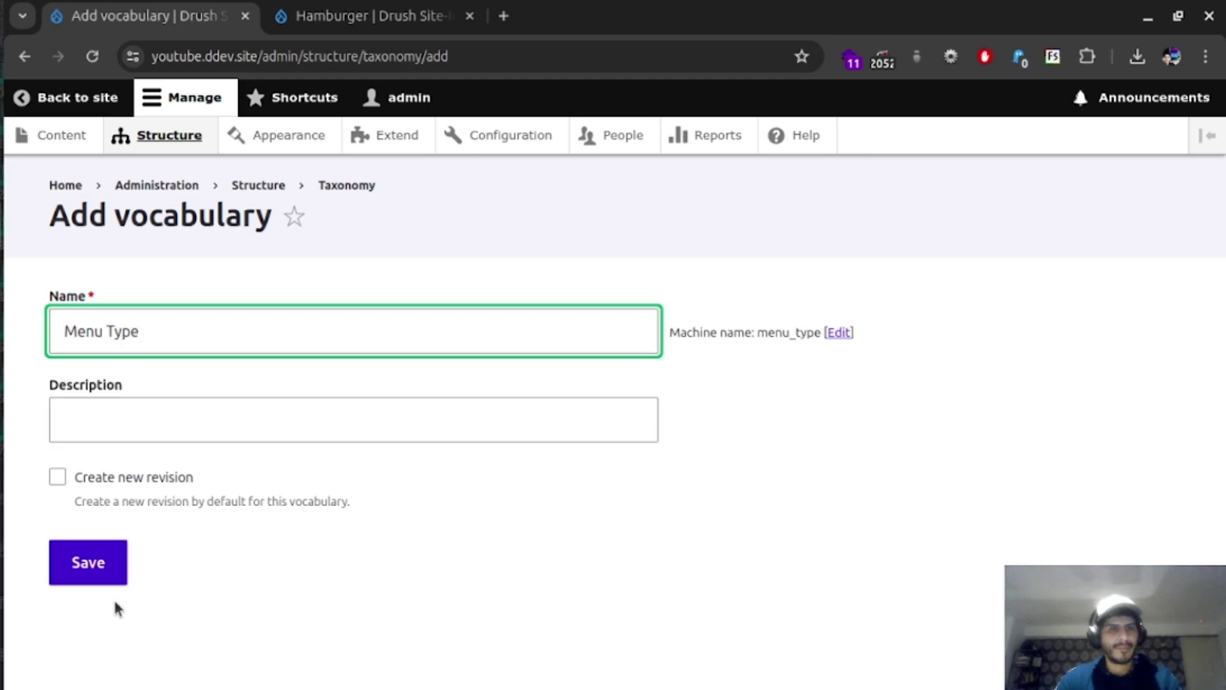
left_click(113, 567)
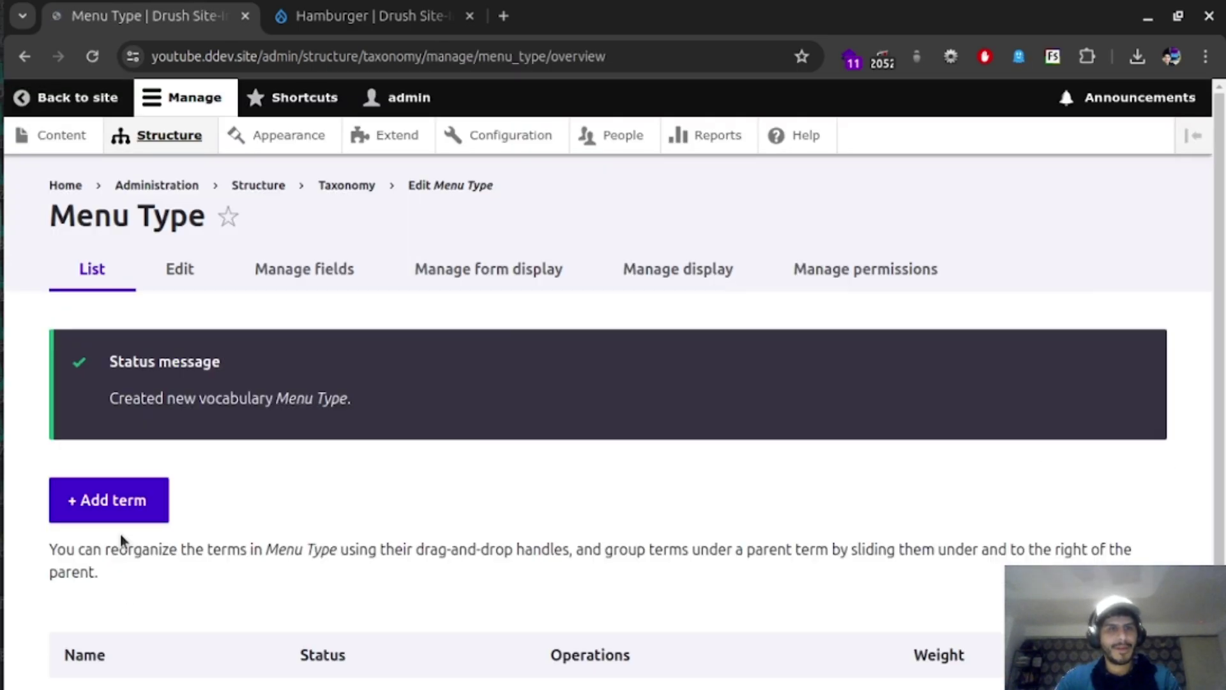
- Save the Breakfast term in the Menu Type vocabulary and start another
scroll(221, 520, "down", 3)
left_click(165, 377)
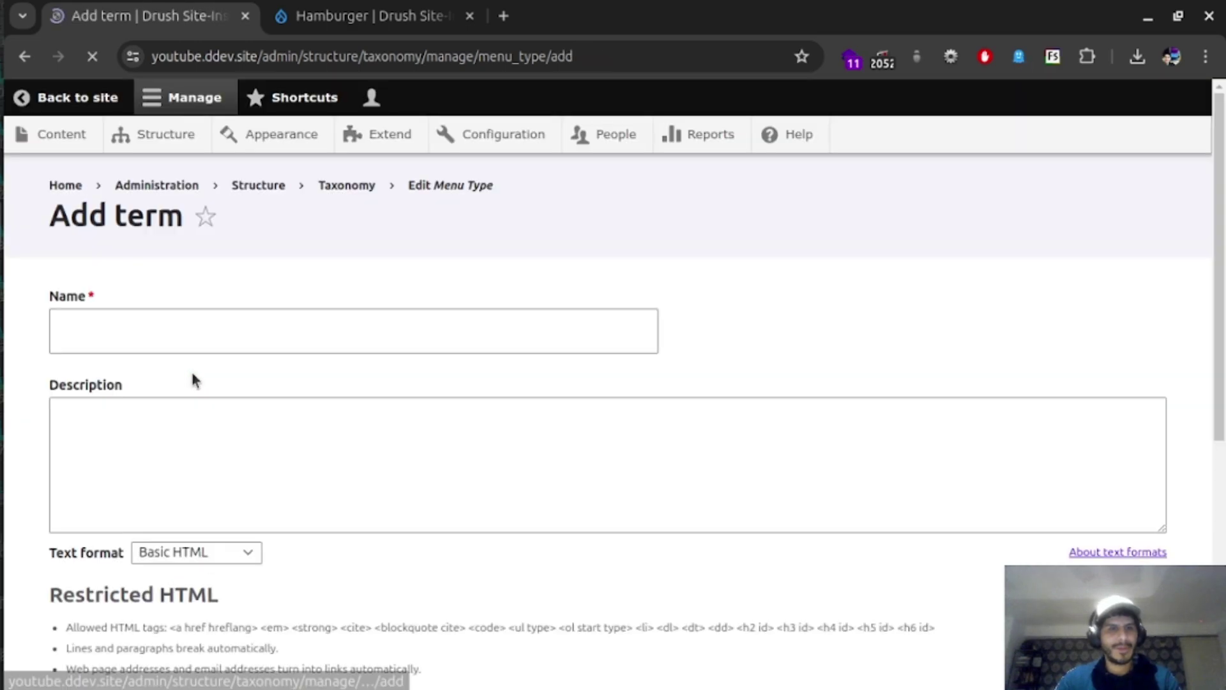
left_click(189, 337)
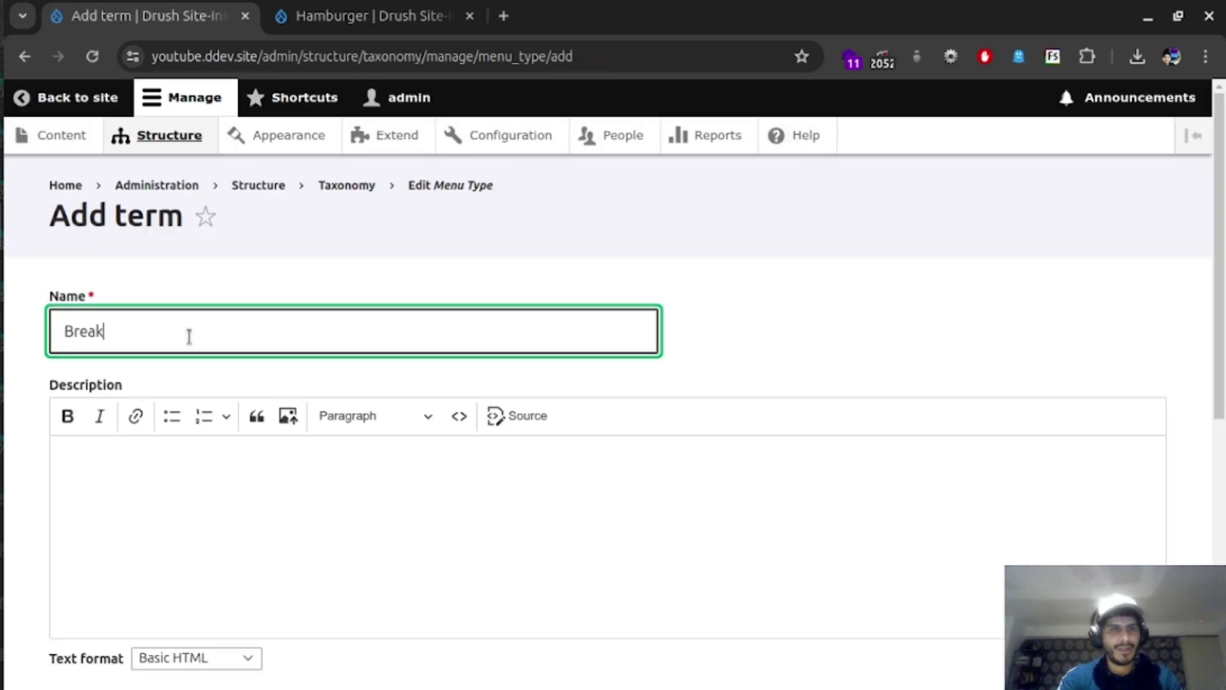
scroll(375, 430, "down", 7)
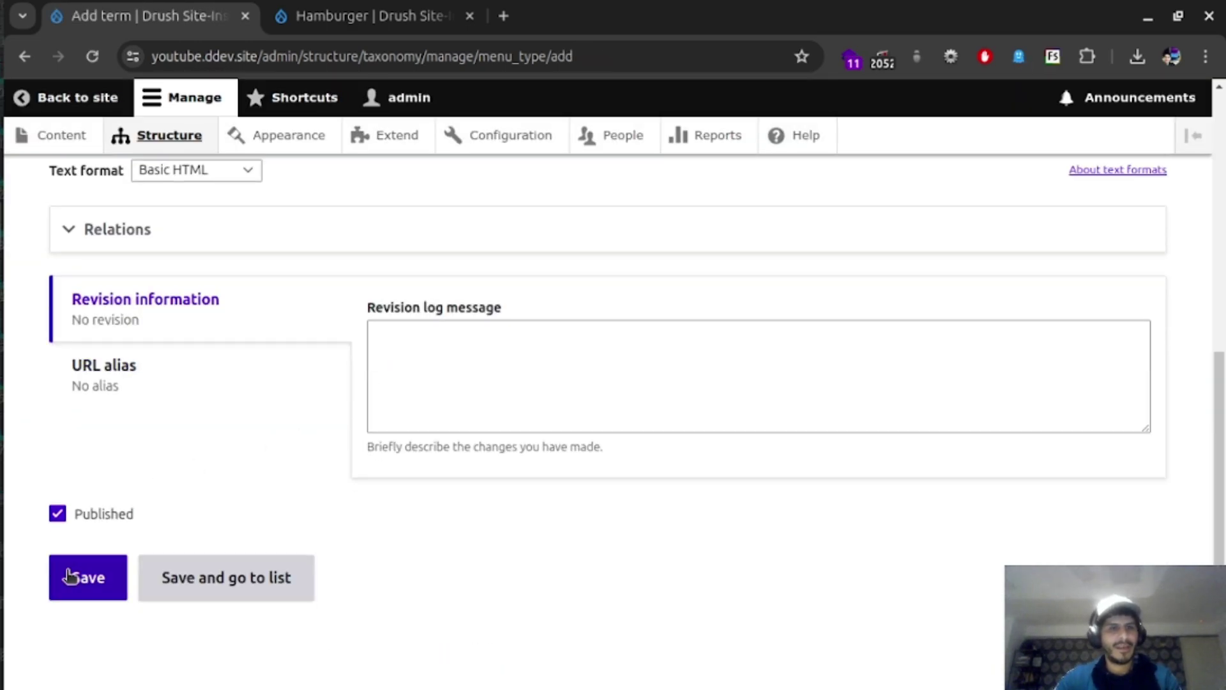
left_click(81, 580)
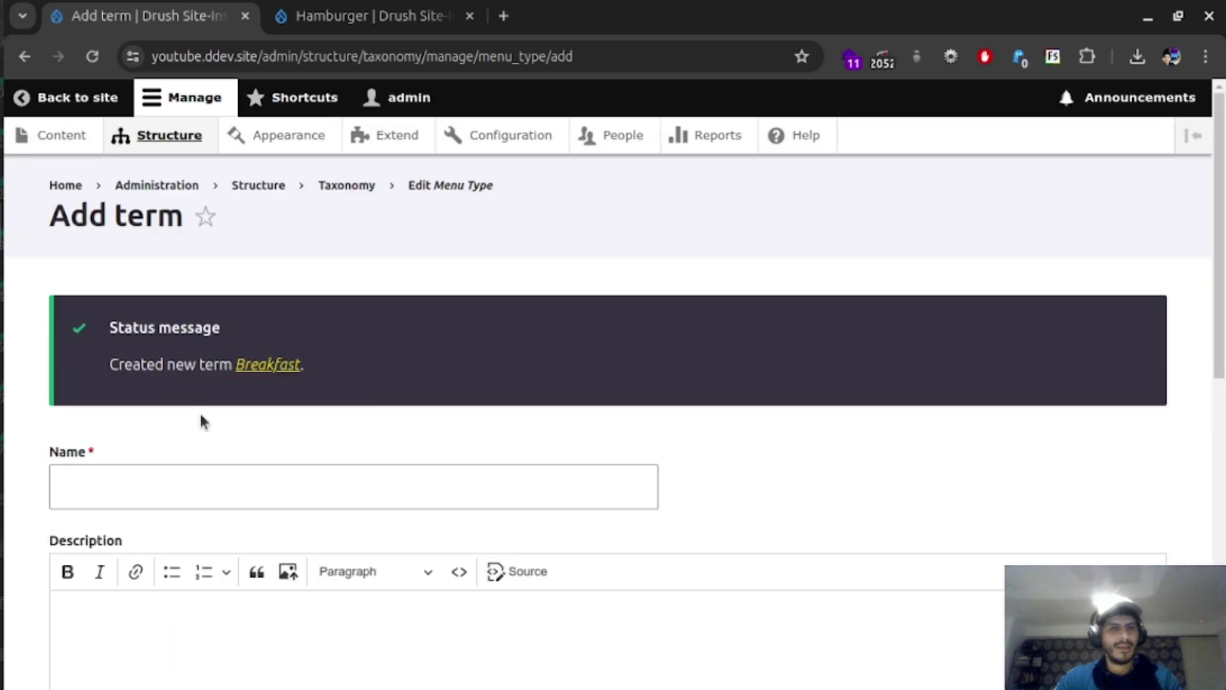
- Add and save the Lunch term
left_click(201, 475)
type("Lunch")
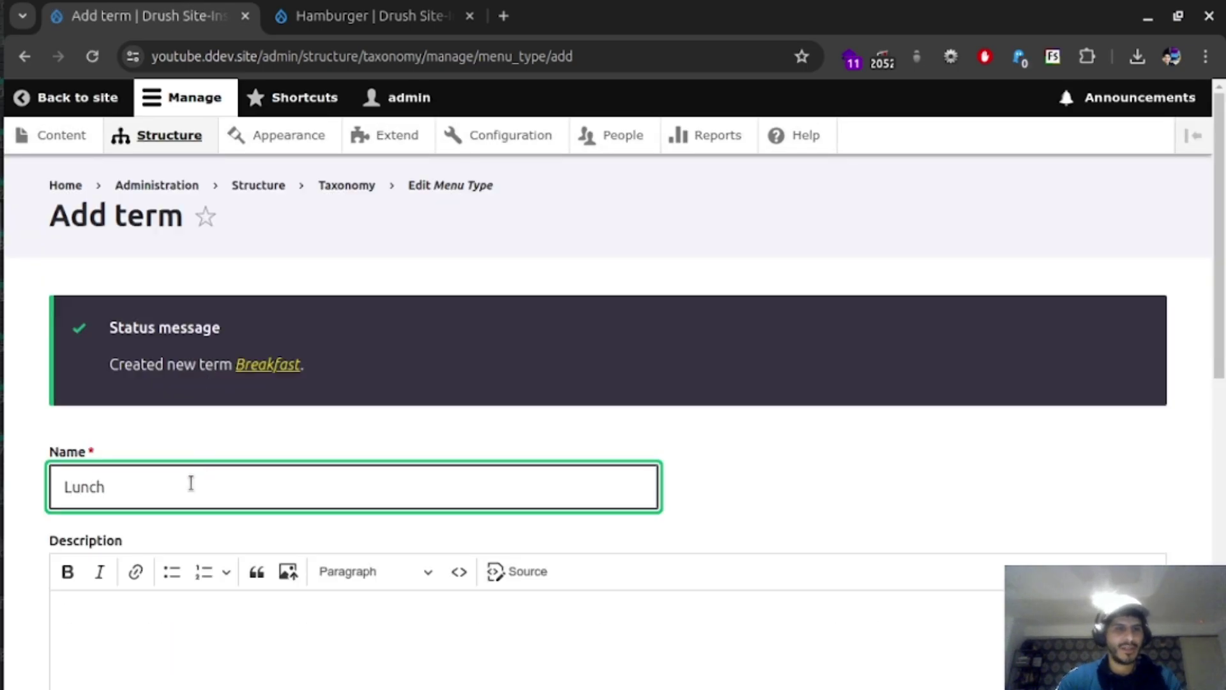
scroll(191, 481, "down", 7)
left_click(98, 581)
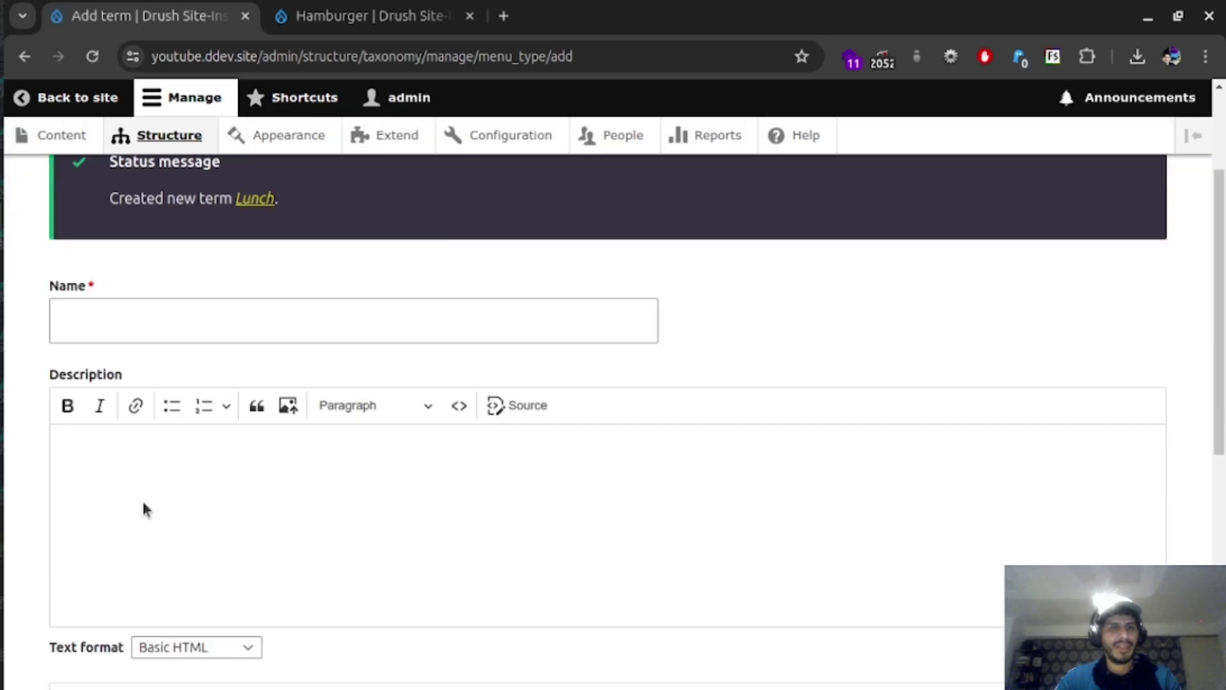
- Add the Dinner term and return to the Menu Type term list
scroll(164, 485, "down", 1)
left_click(156, 263)
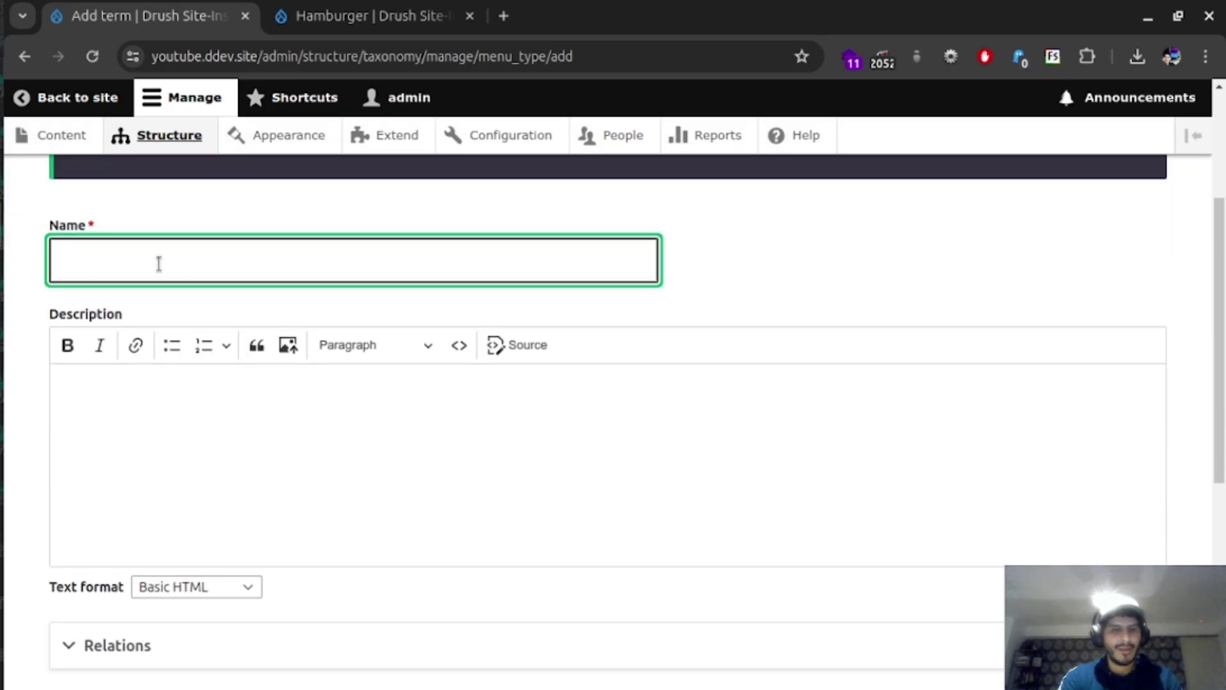
type("Dinner")
scroll(156, 262, "down", 6)
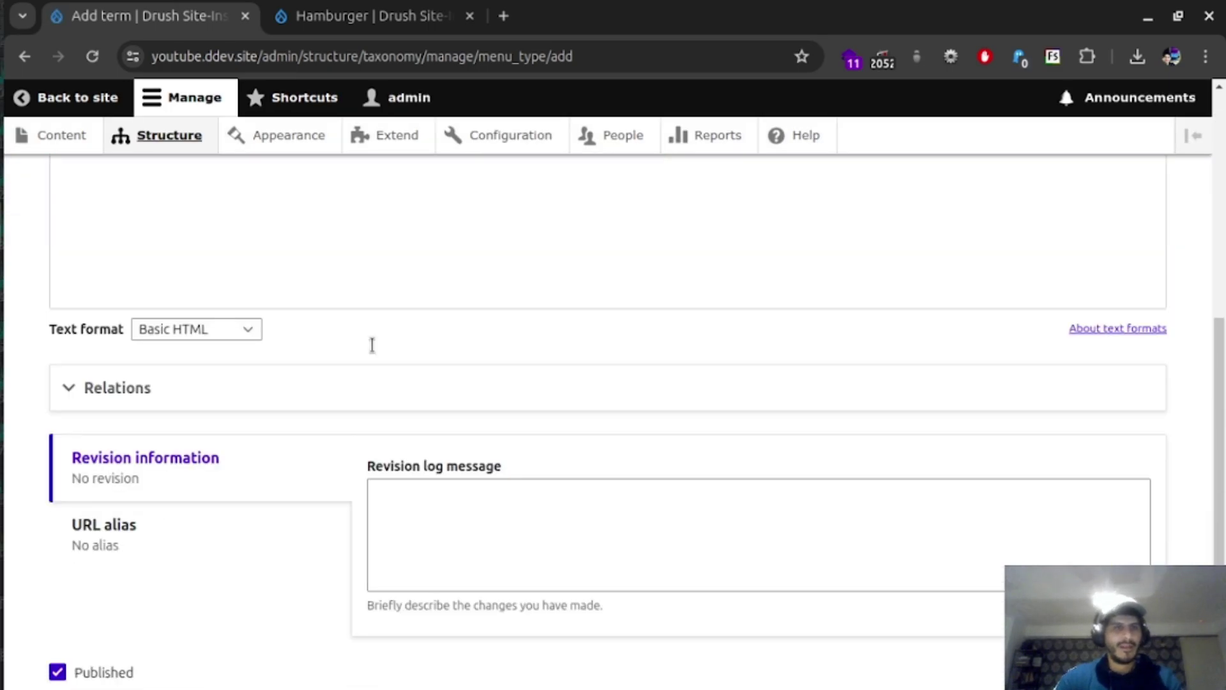
left_click(232, 574)
scroll(201, 508, "down", 5)
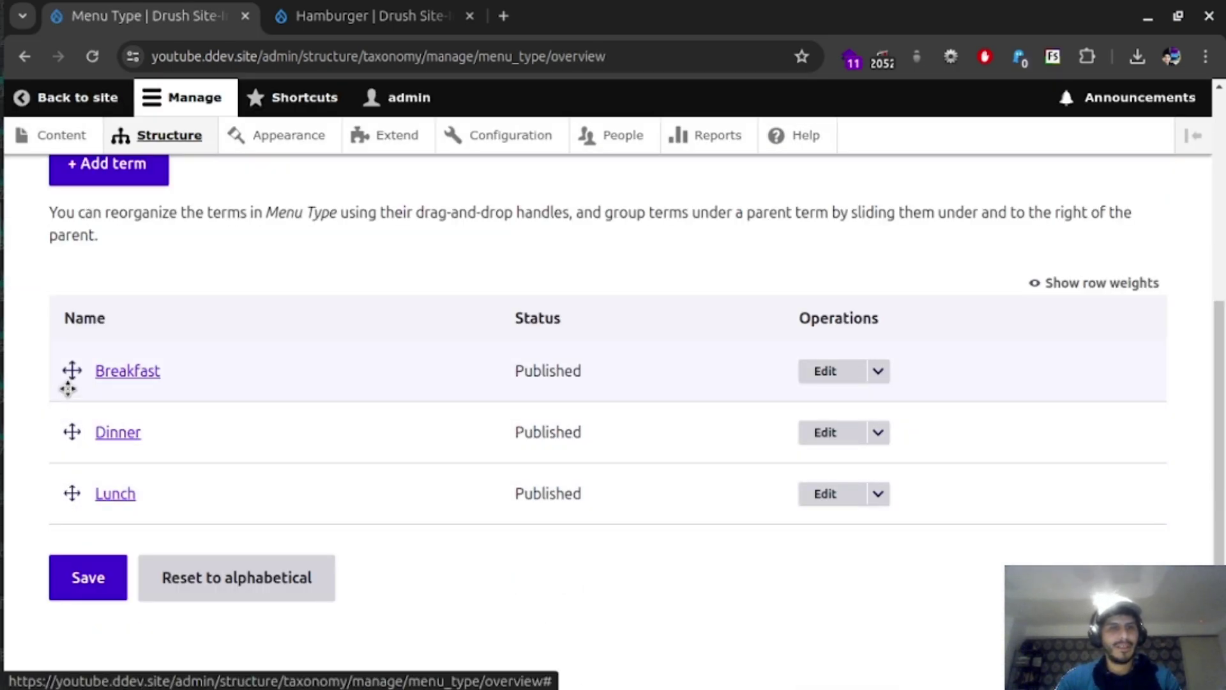
scroll(148, 366, "up", 4)
scroll(148, 362, "up", 2)
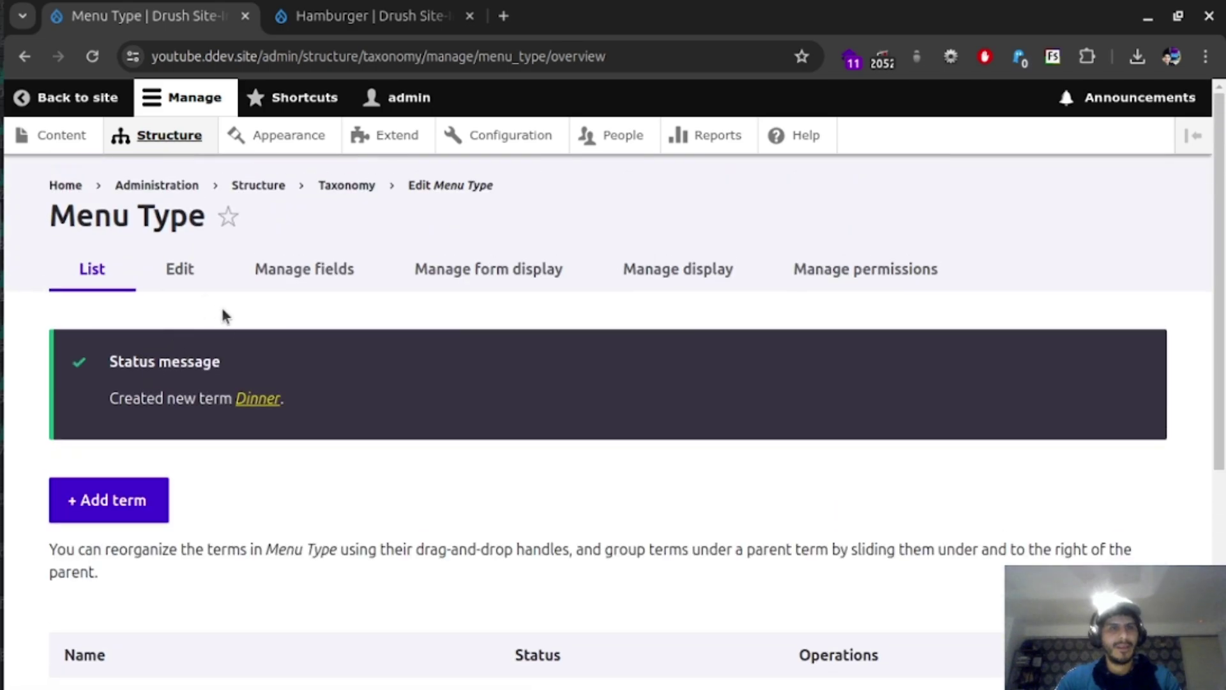
- Open the Hamburger dish's edit form from the Content list, then return to the Menu Type terms
left_click(360, 26)
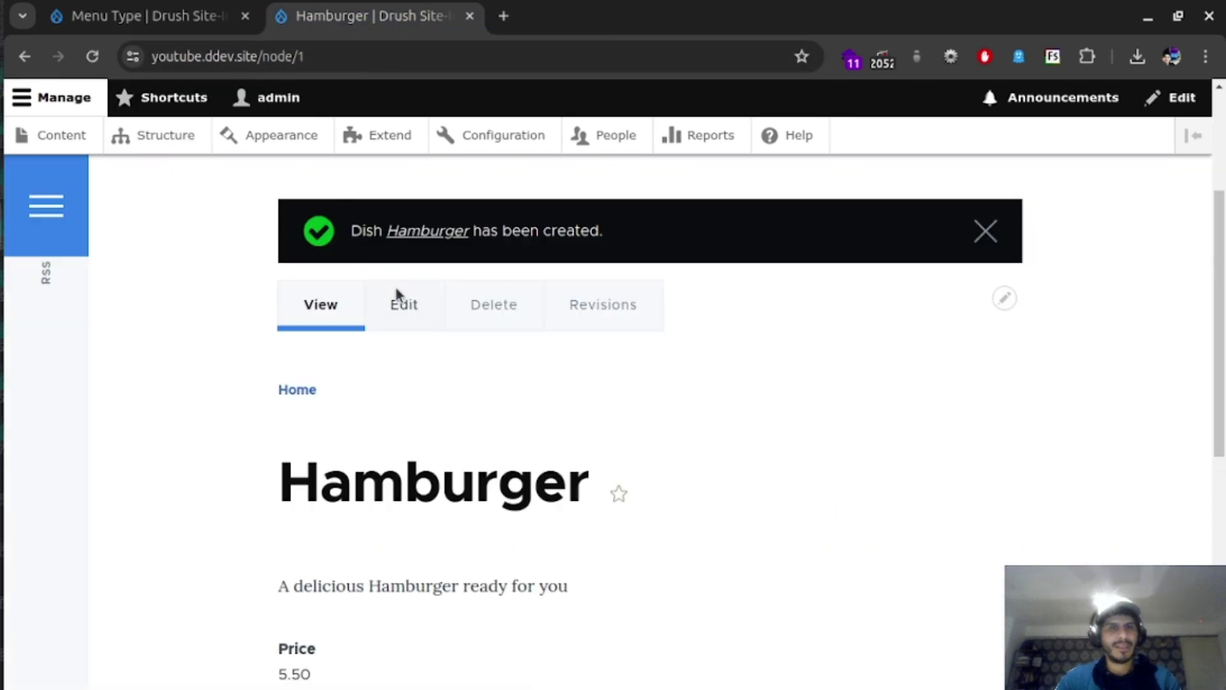
left_click(407, 303)
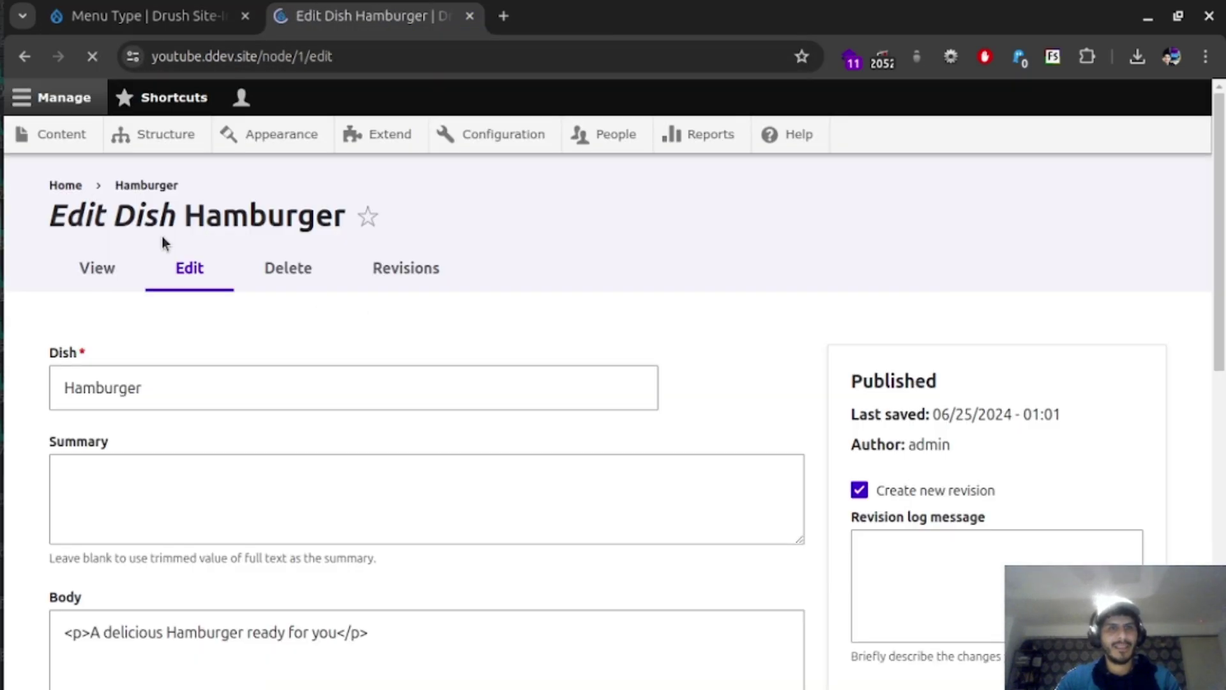
left_click(57, 152)
scroll(200, 473, "down", 2)
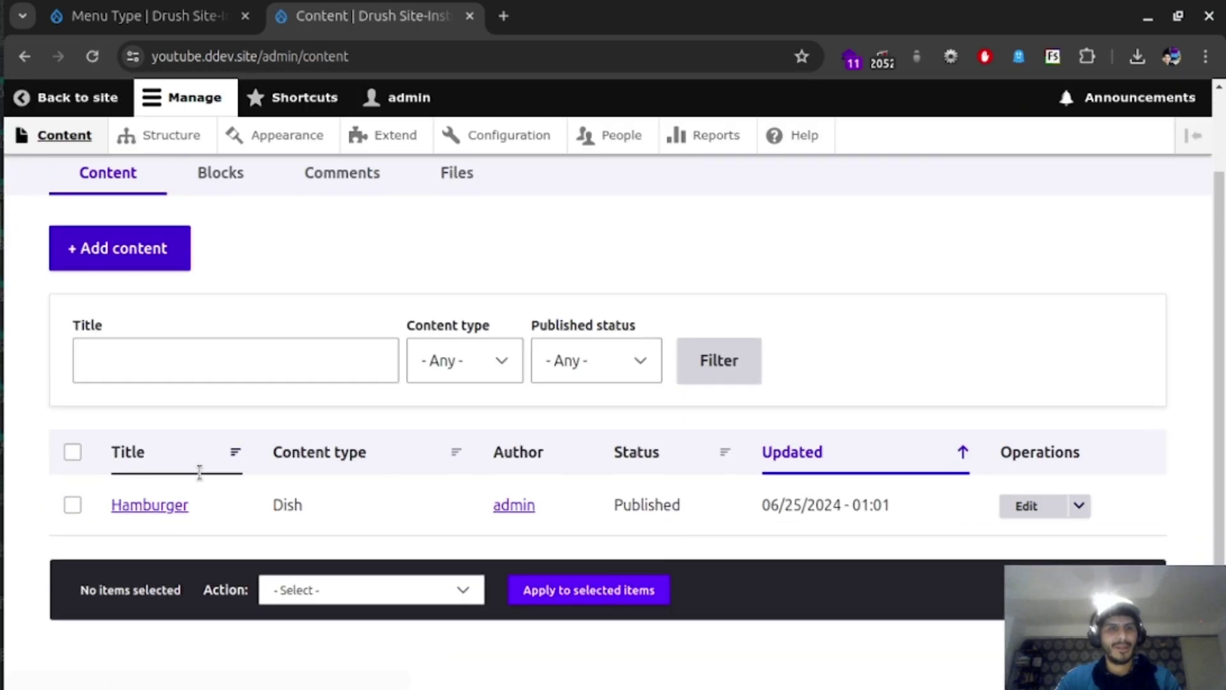
left_click(1025, 503)
scroll(448, 460, "down", 5)
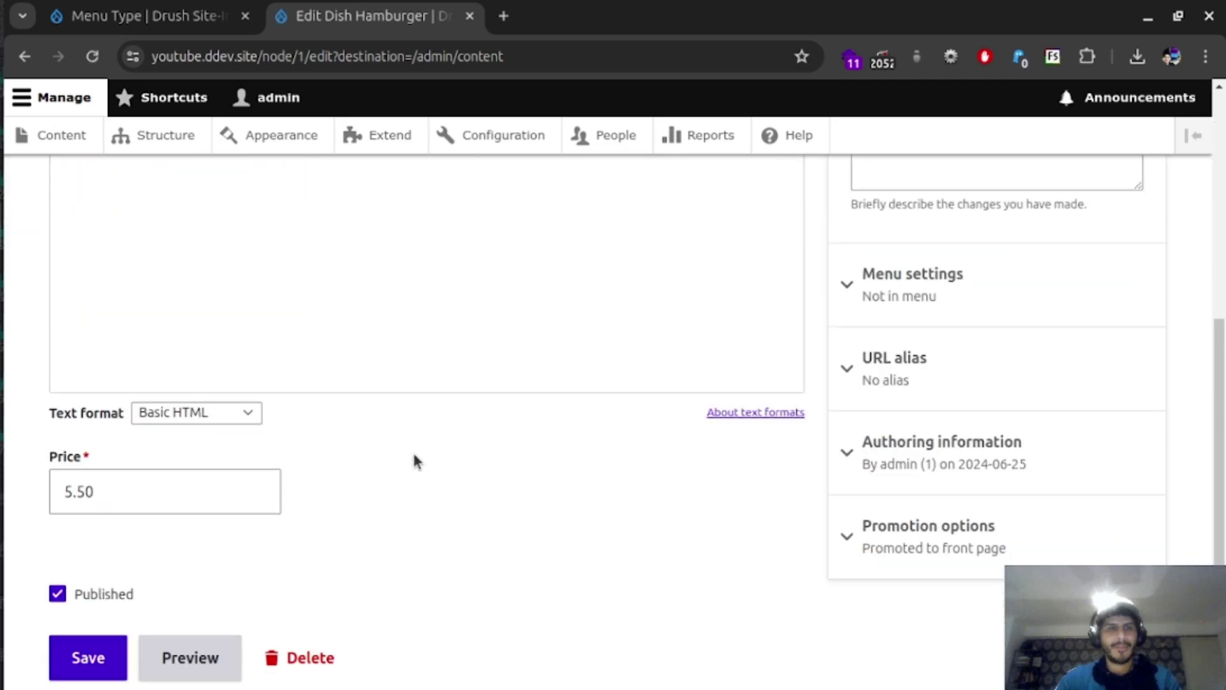
scroll(172, 558, "up", 4)
scroll(128, 225, "down", 5)
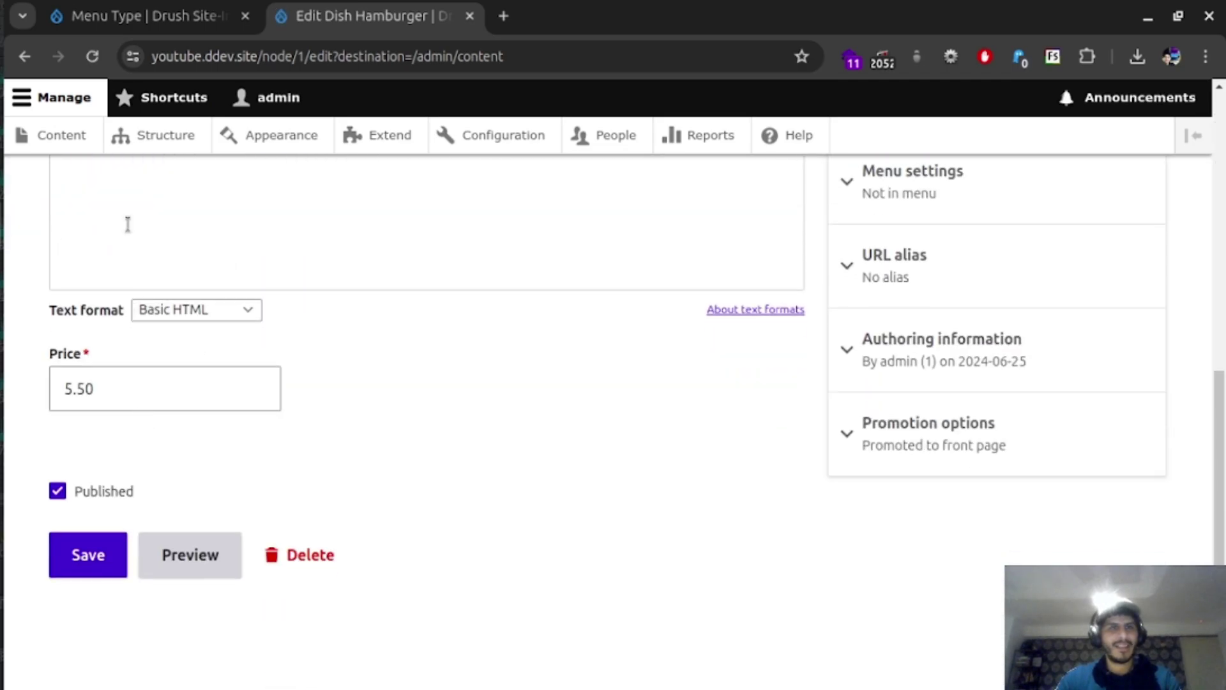
scroll(303, 428, "up", 5)
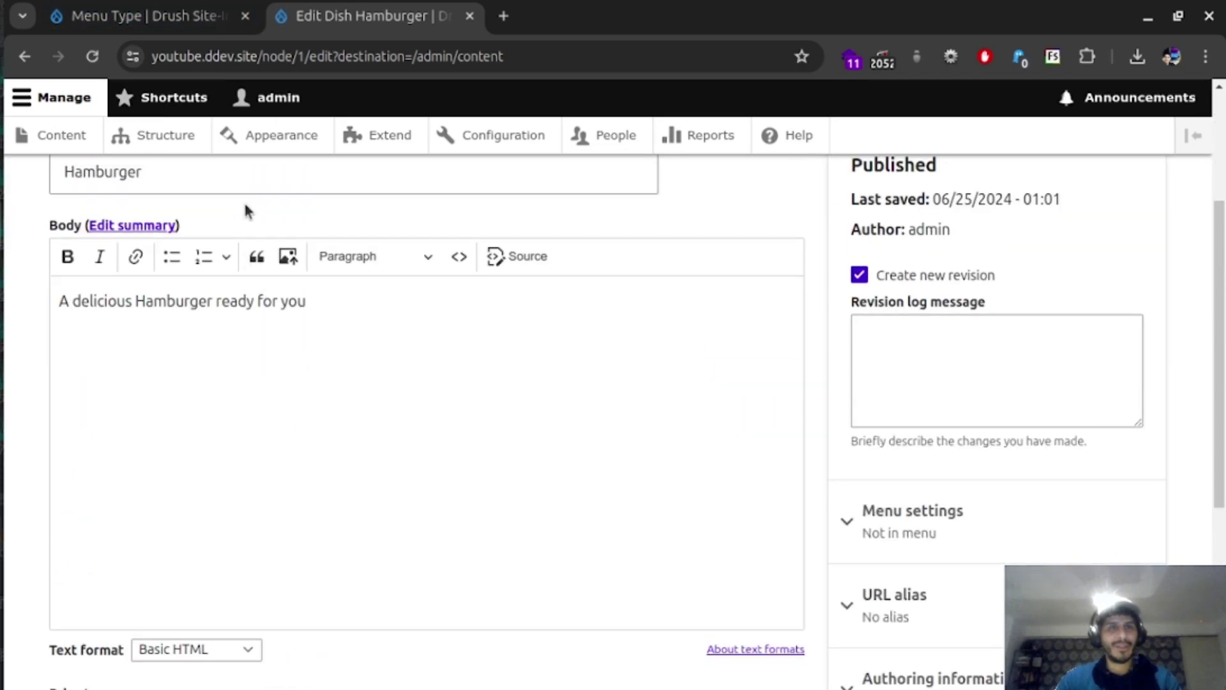
left_click(143, 27)
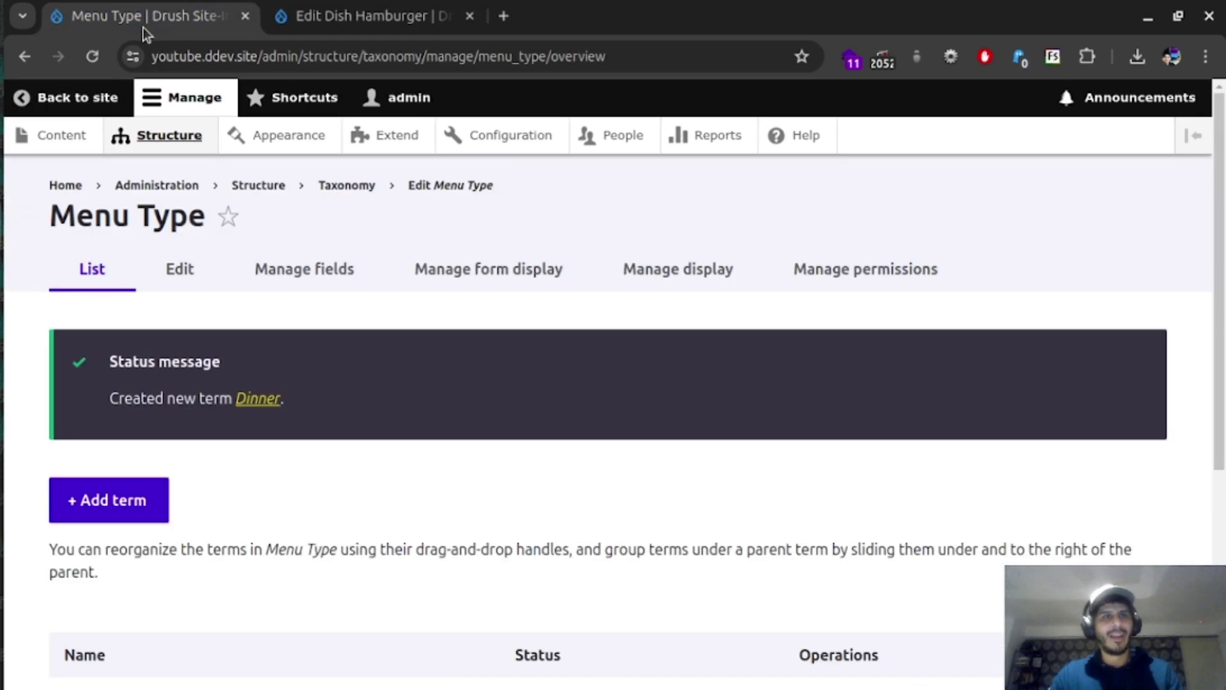
- Go to the Dish content type's Manage fields page
left_click(175, 143)
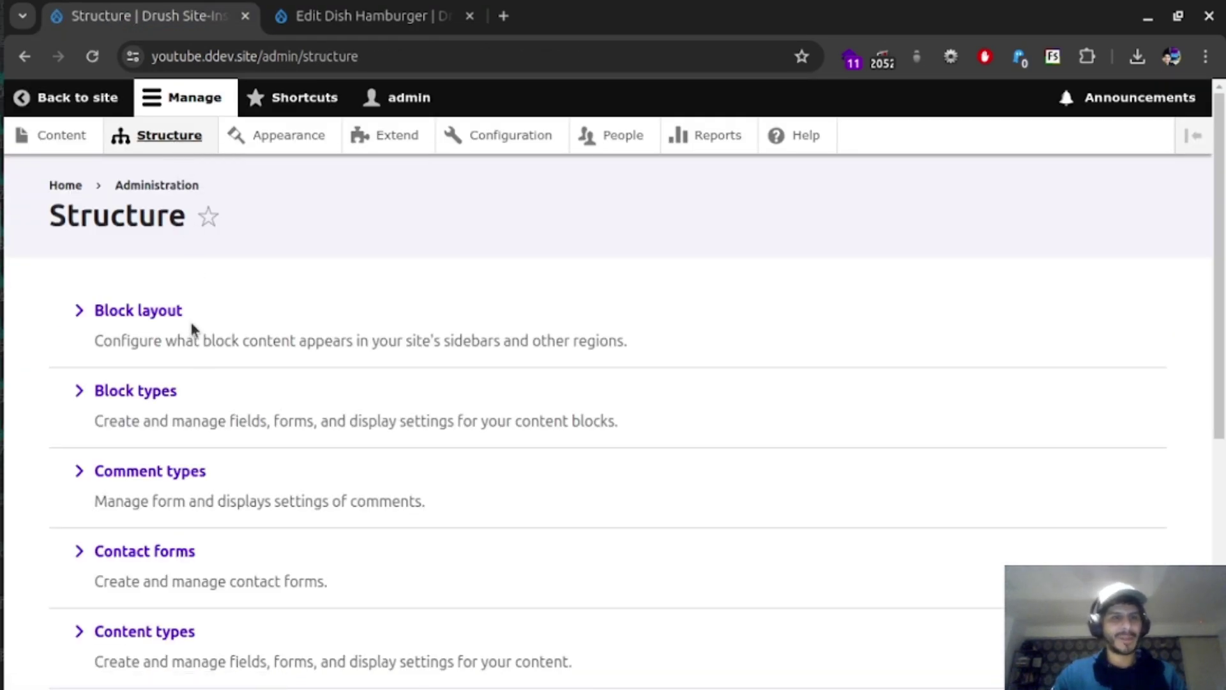
left_click(162, 632)
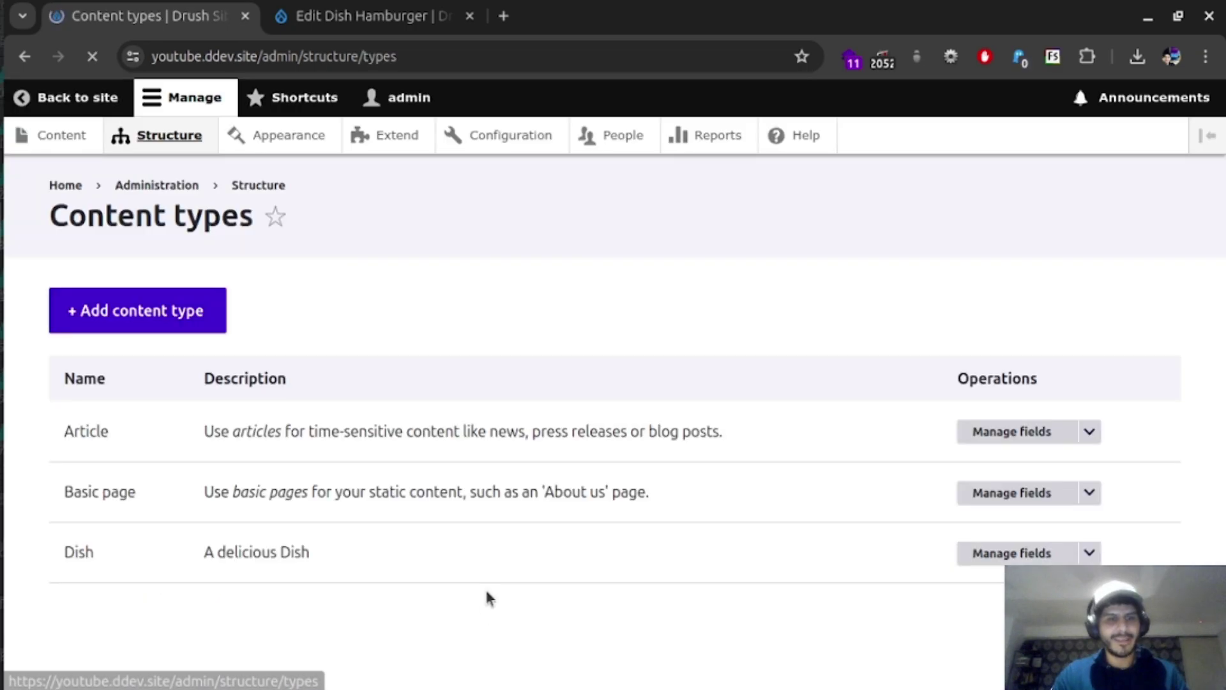
left_click(1034, 554)
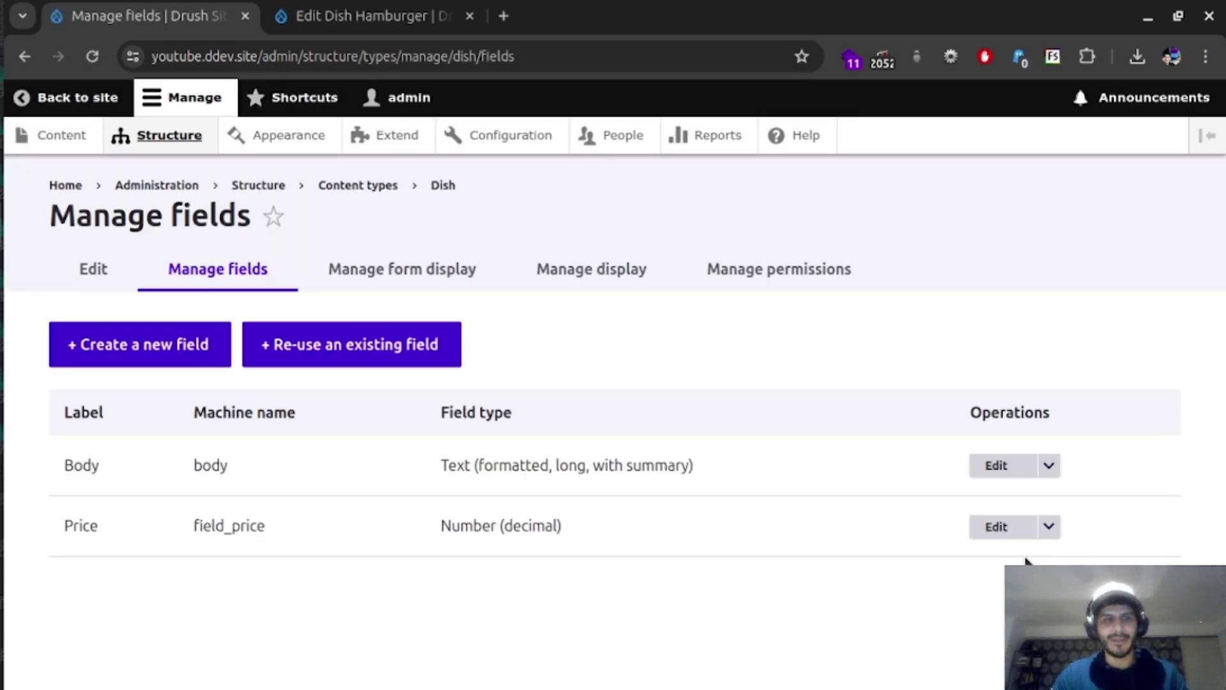
- Create a Reference field labelled 'Menu type' that targets taxonomy terms
left_click(143, 356)
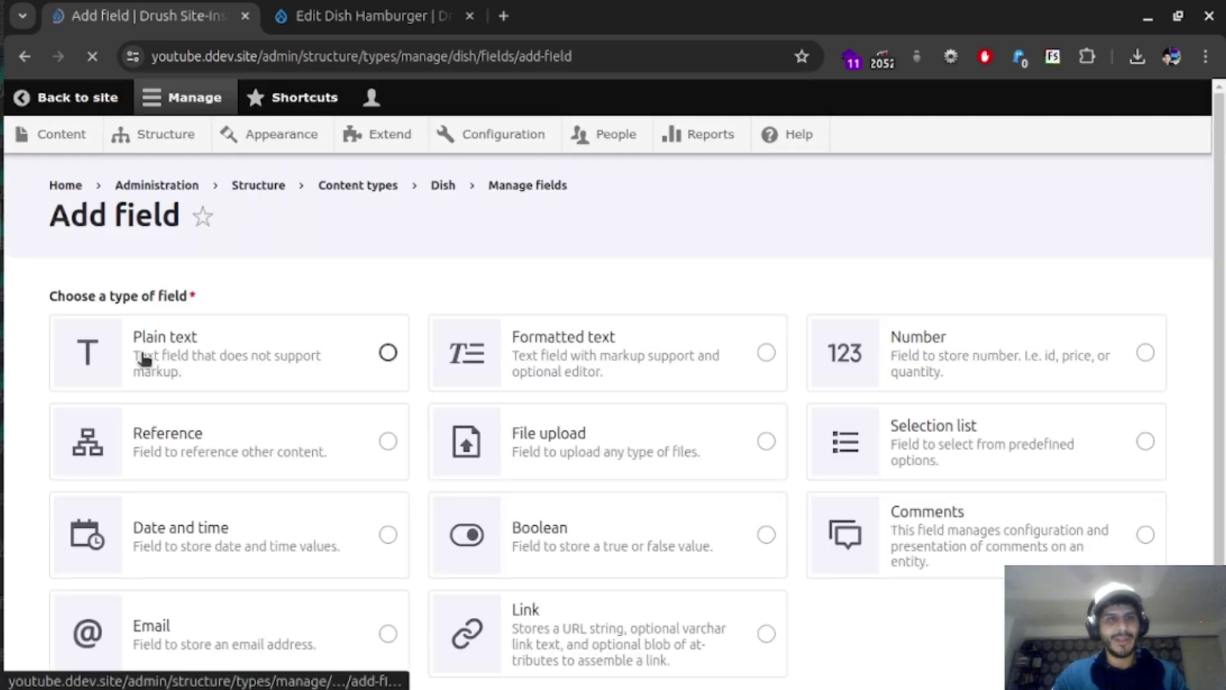
left_click(263, 443)
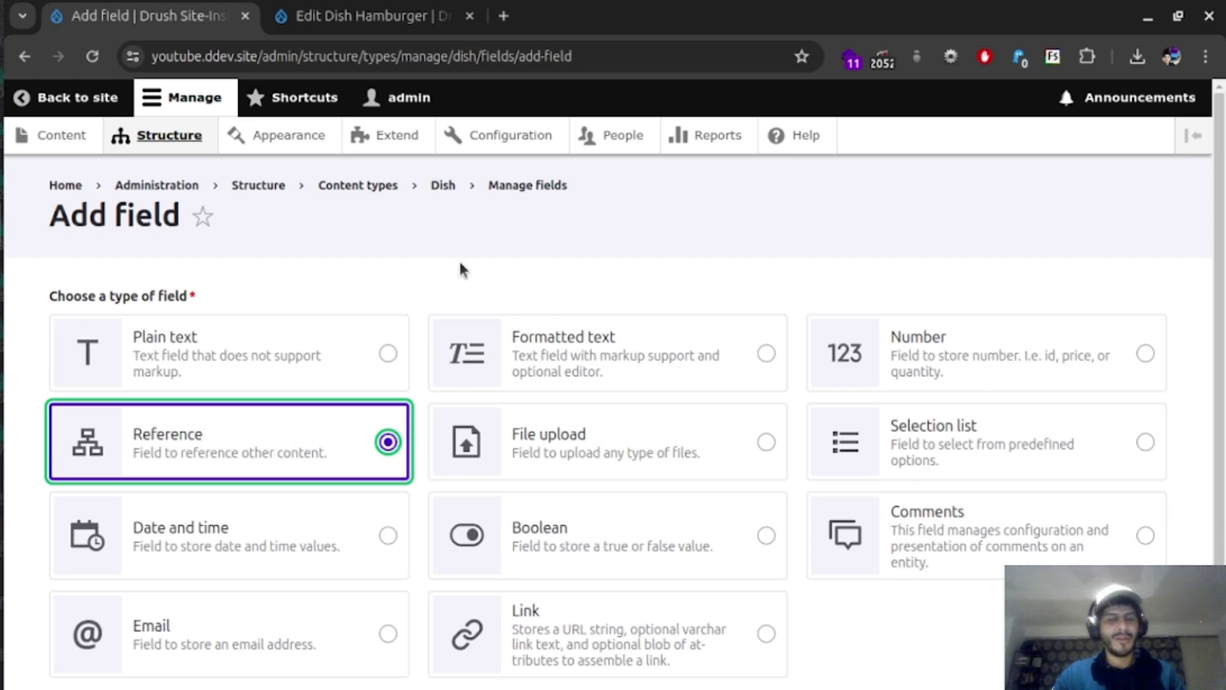
scroll(461, 265, "down", 3)
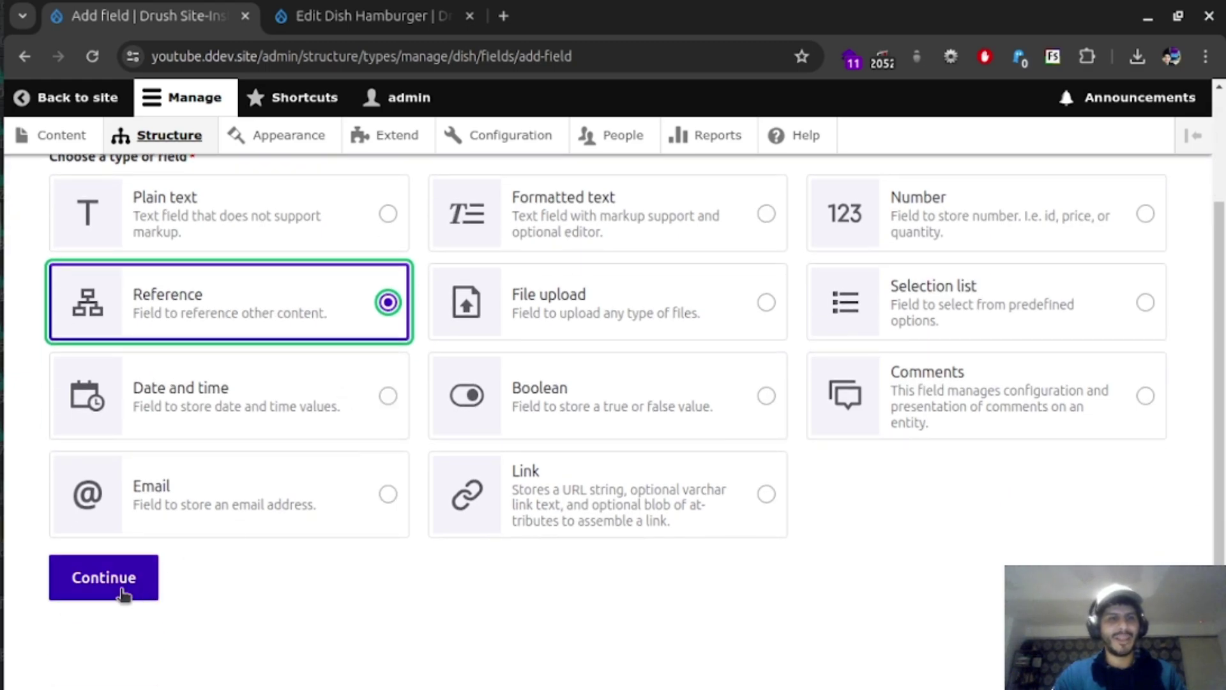
left_click(106, 578)
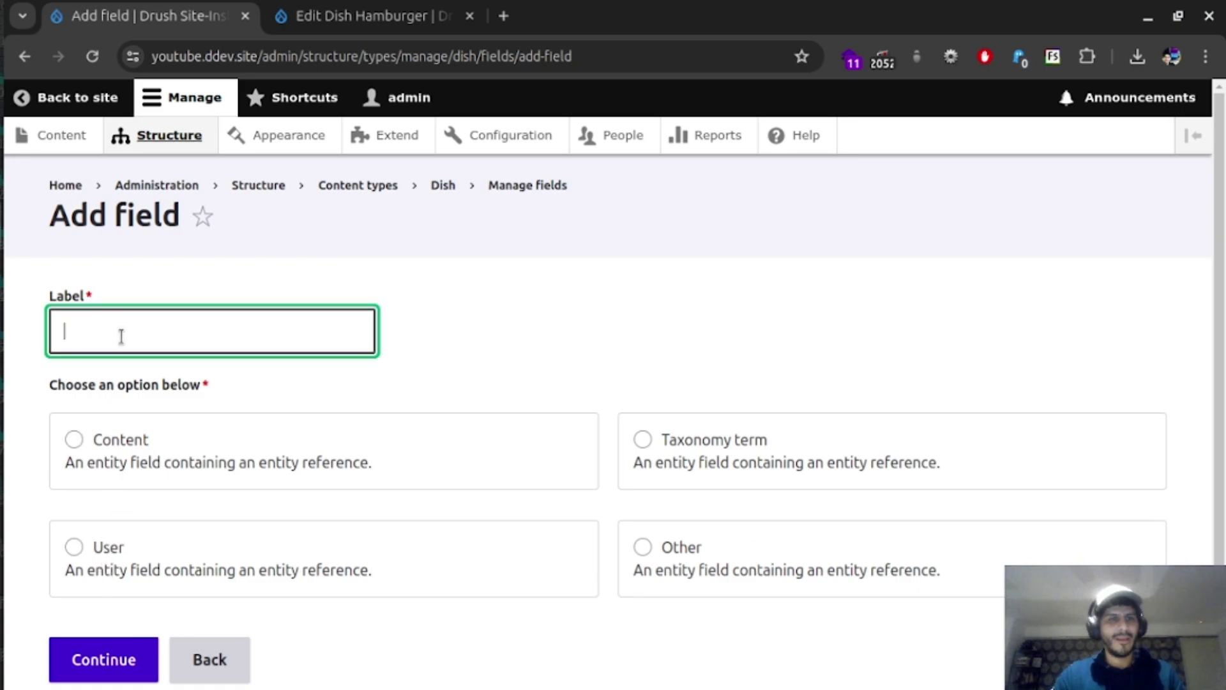
type("Menu")
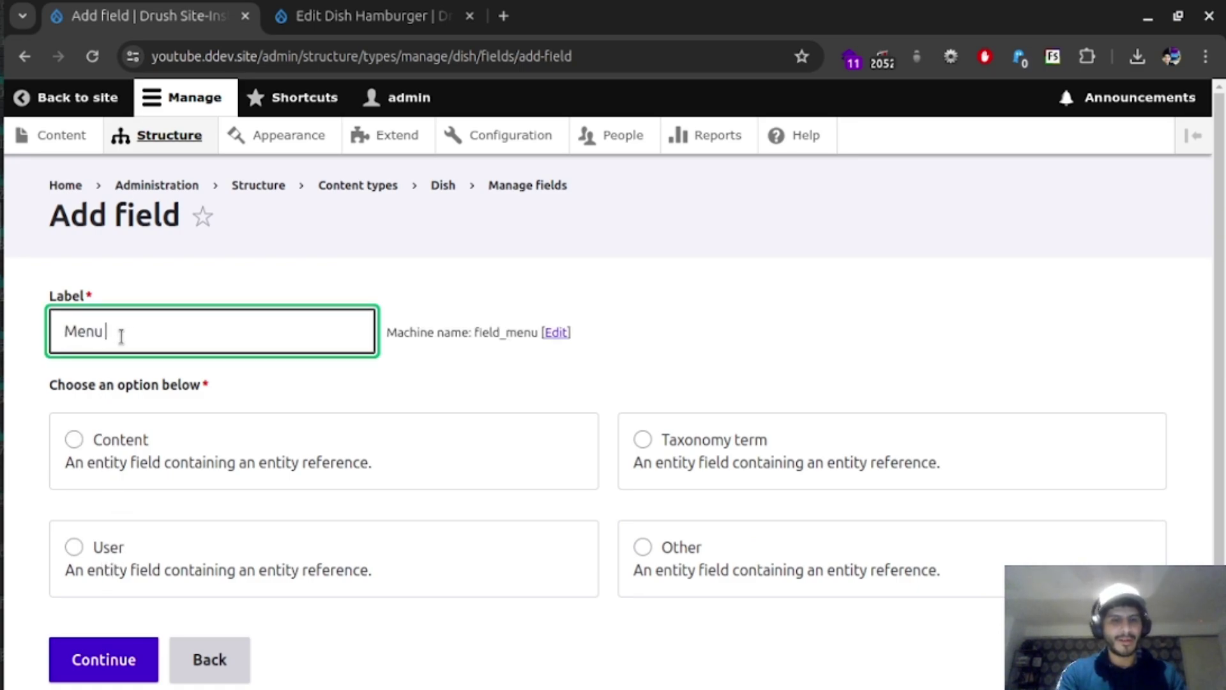
type(" type")
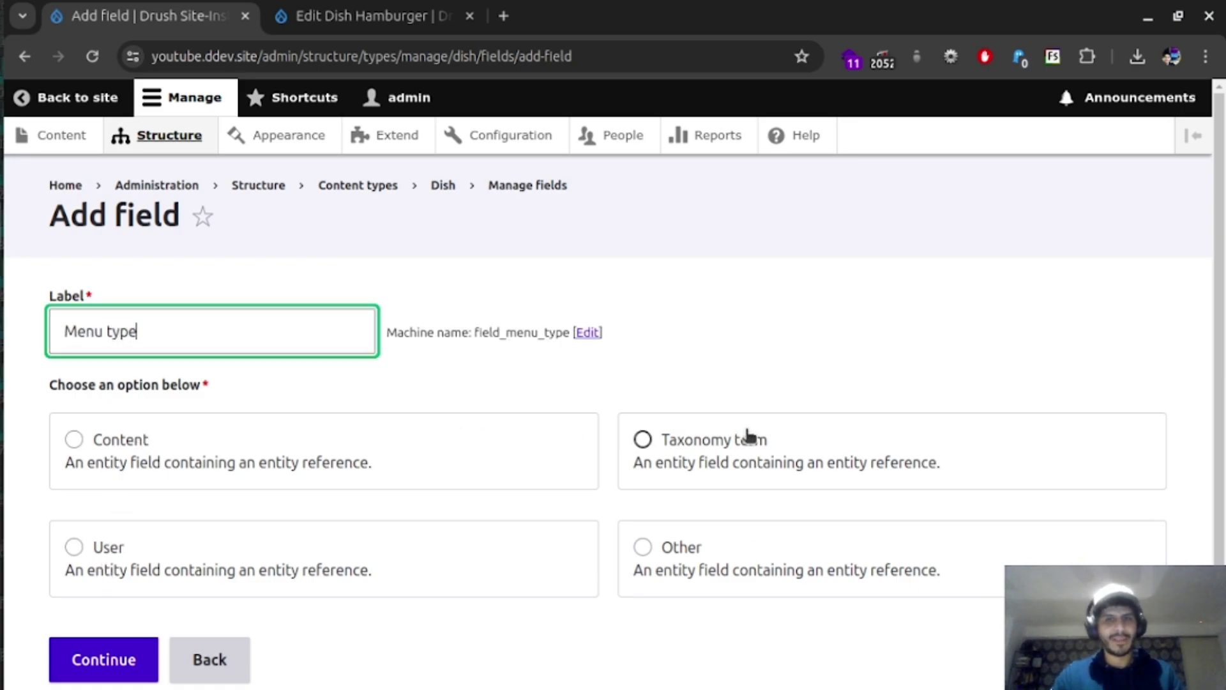
left_click(724, 440)
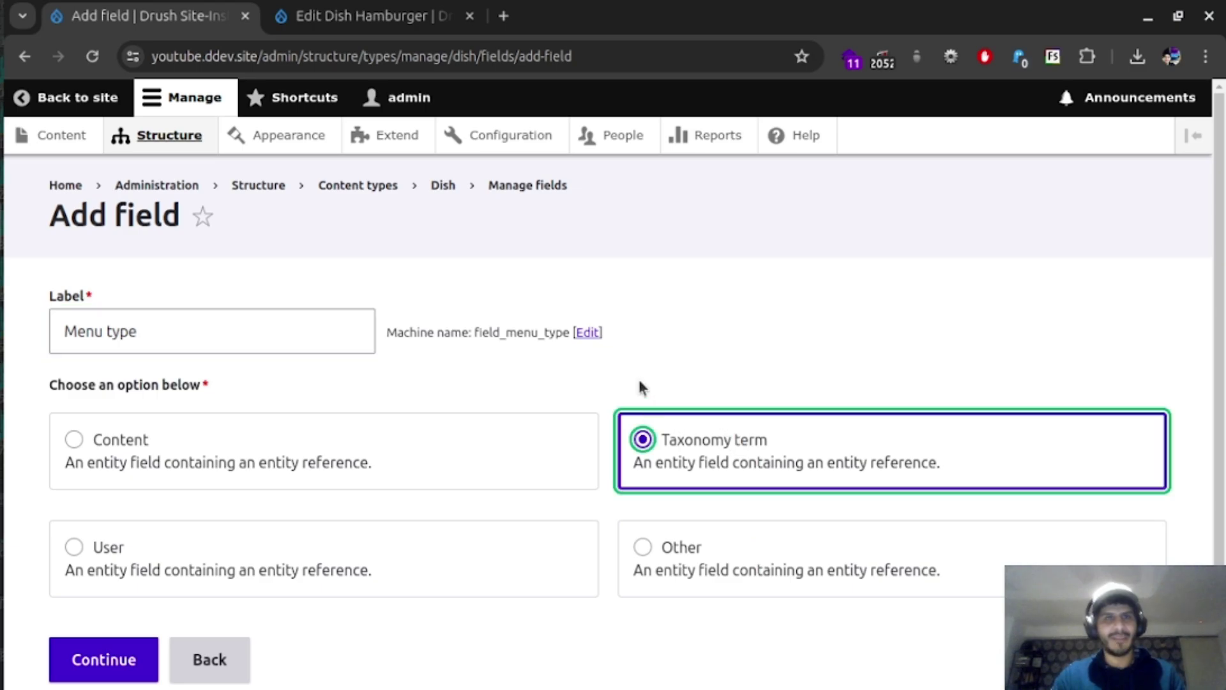
scroll(64, 667, "down", 2)
- Set Menu type to allow unlimited values from the Menu Type vocabulary, and save
left_click(96, 593)
scroll(320, 488, "down", 3)
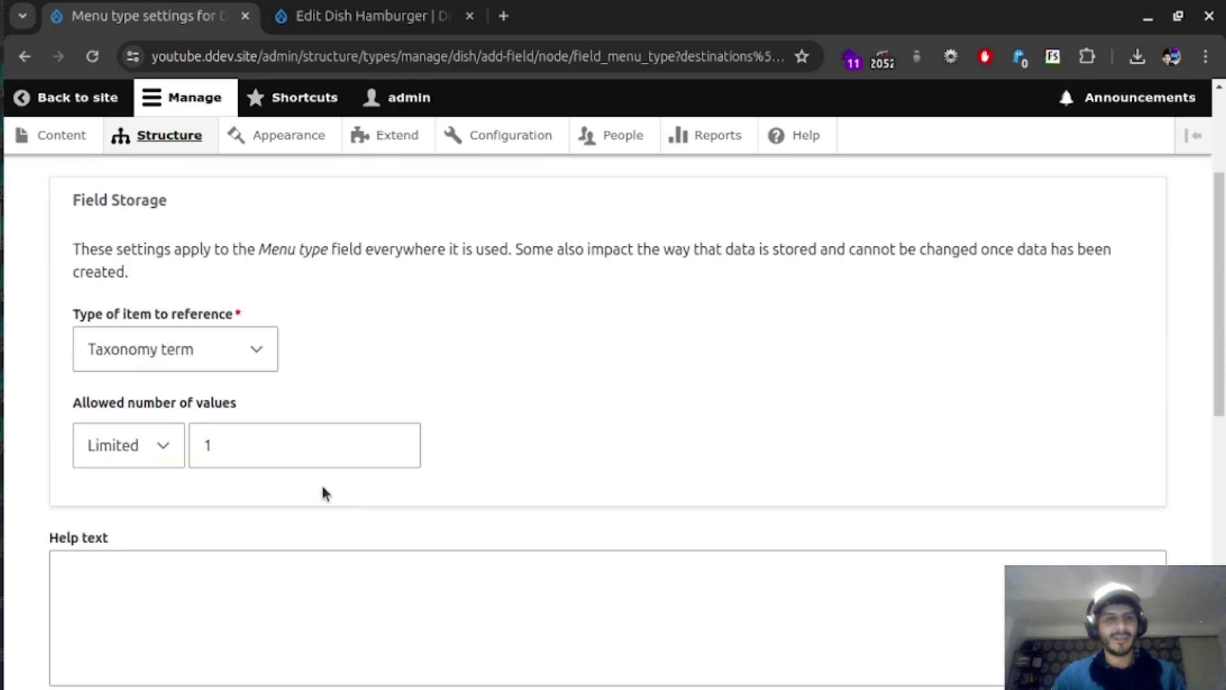
scroll(153, 416, "up", 2)
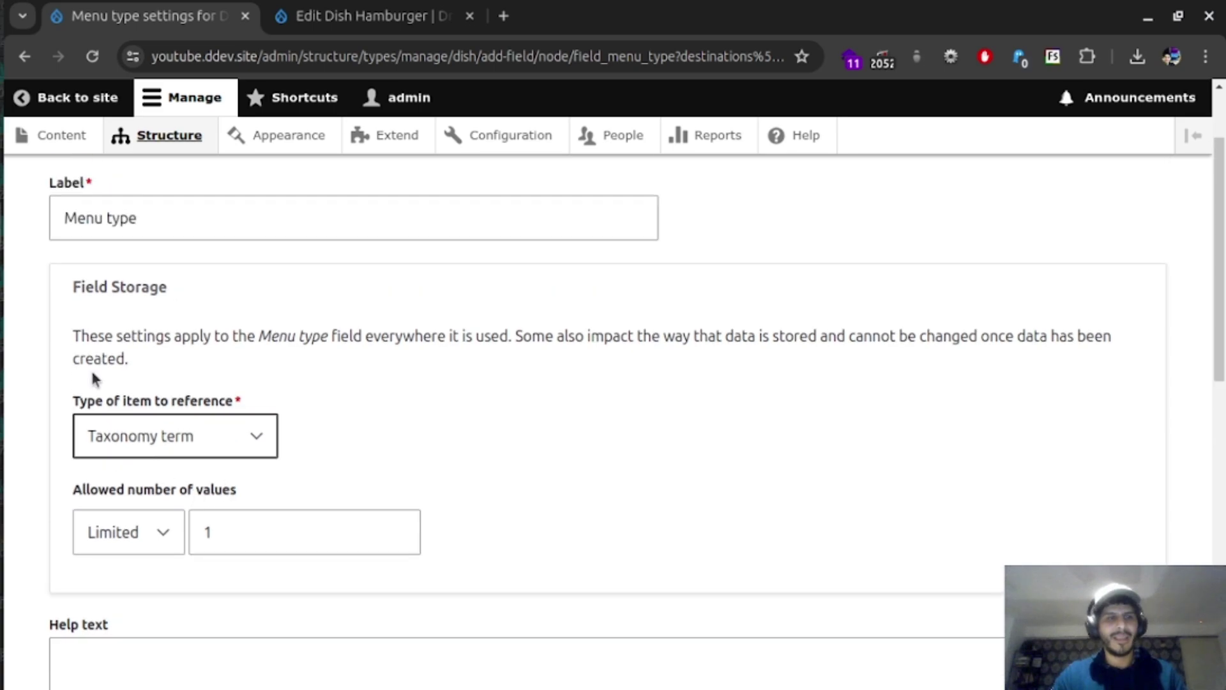
left_click(116, 543)
left_click(136, 585)
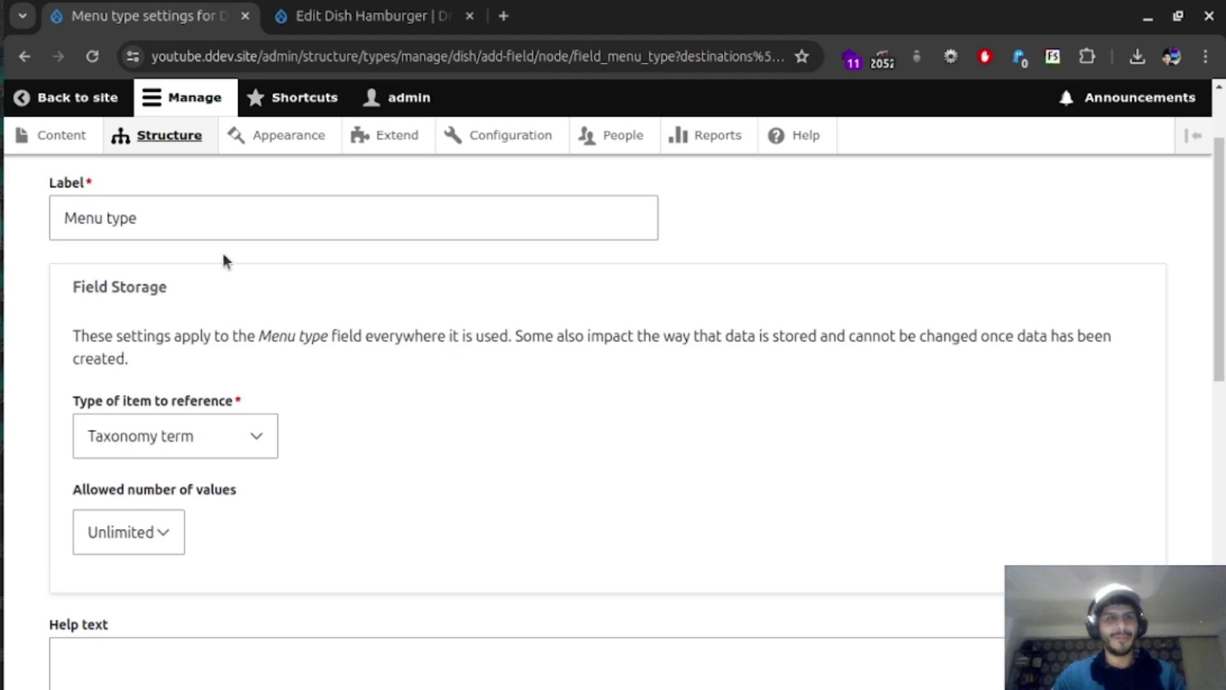
scroll(331, 319, "down", 3)
scroll(445, 297, "down", 10)
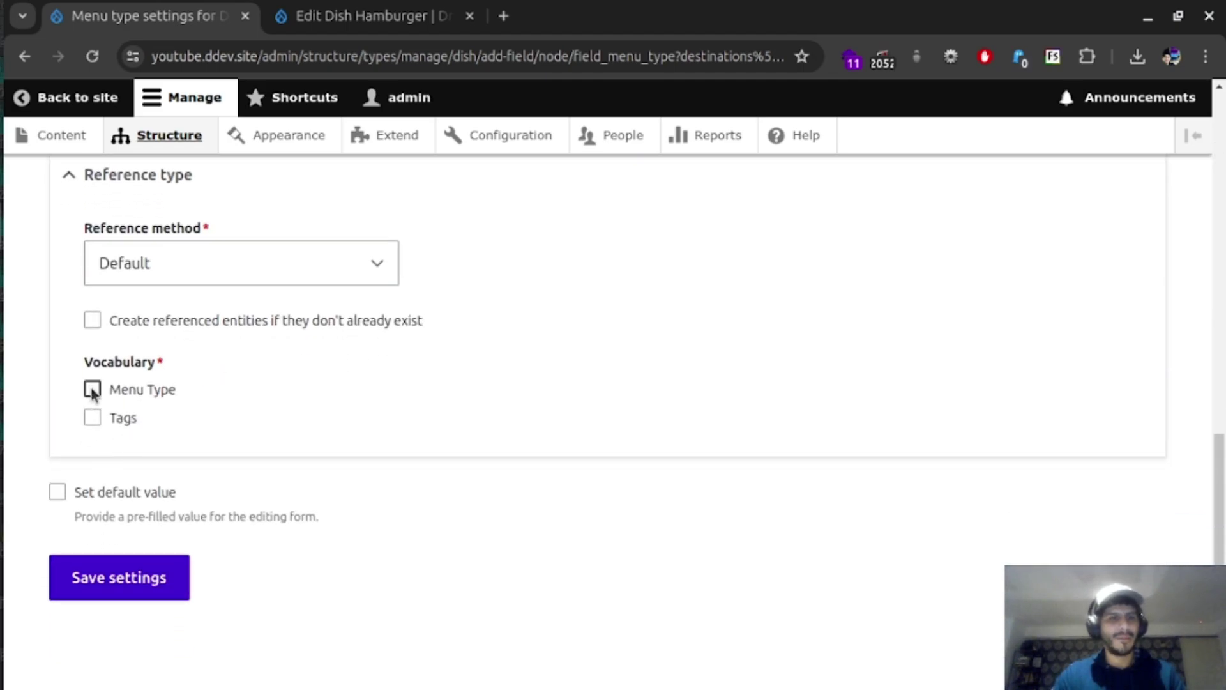
left_click(92, 390)
left_click(143, 595)
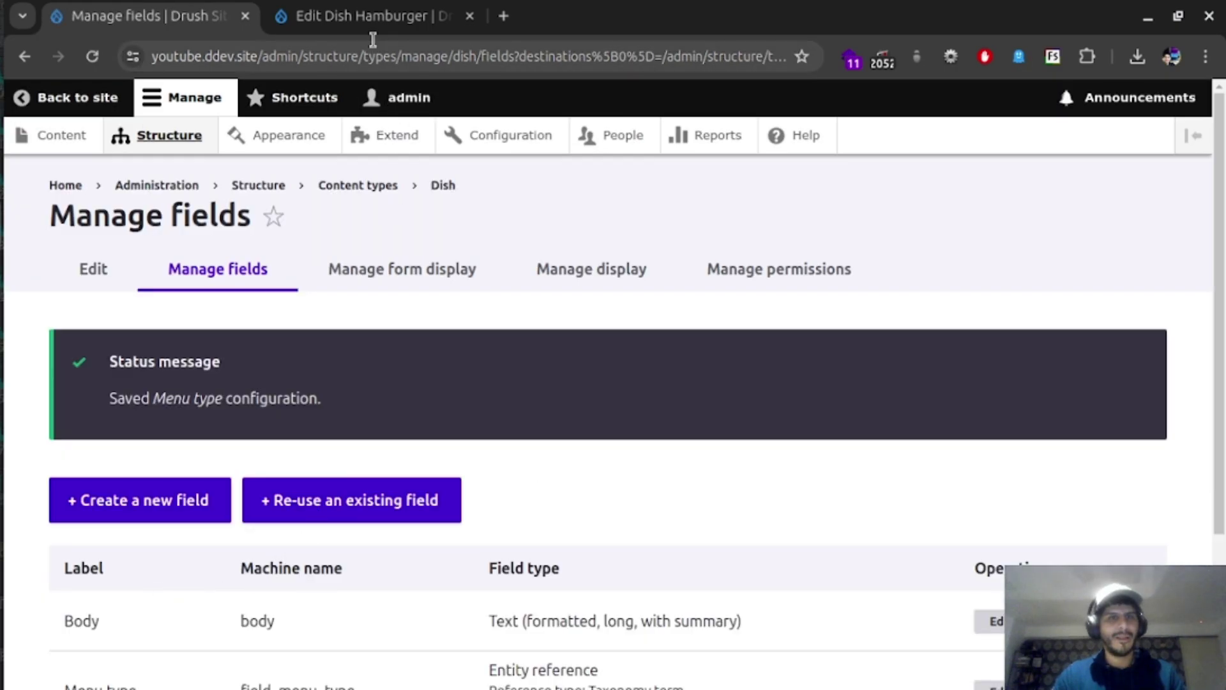
- Tag the Hamburger dish with the Lunch and Dinner menu types and save it
left_click(362, 23)
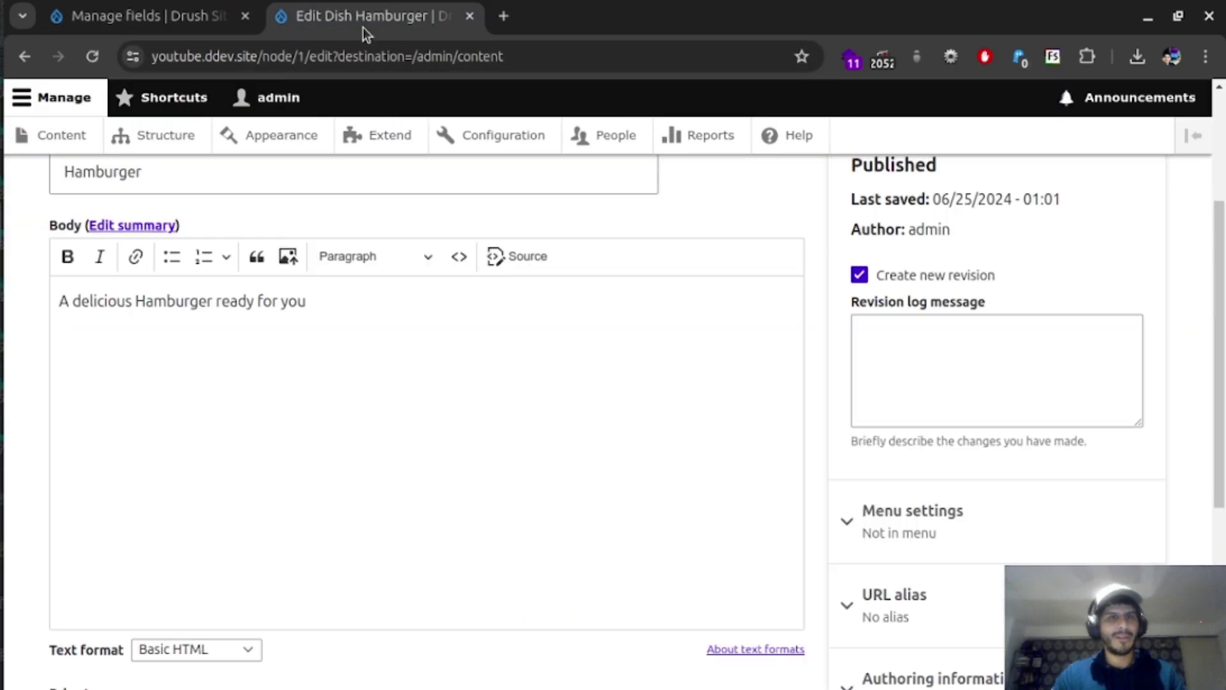
left_click(93, 57)
scroll(599, 300, "down", 8)
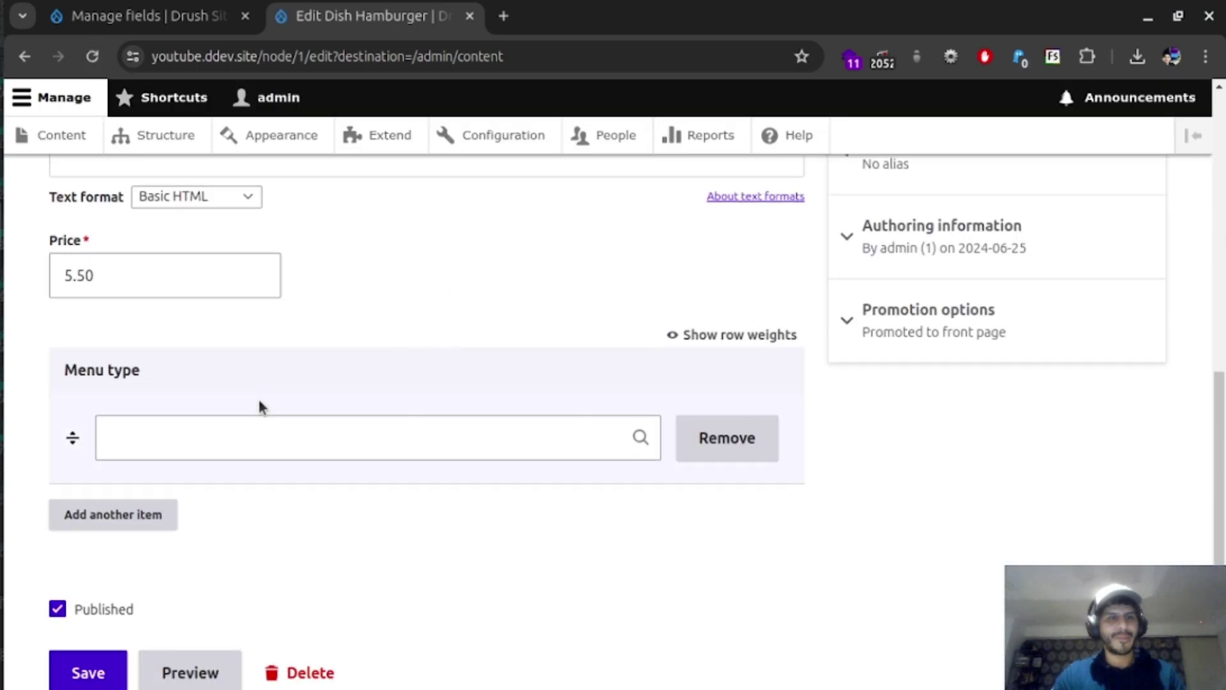
left_click(247, 433)
type("Lunch")
left_click(201, 483)
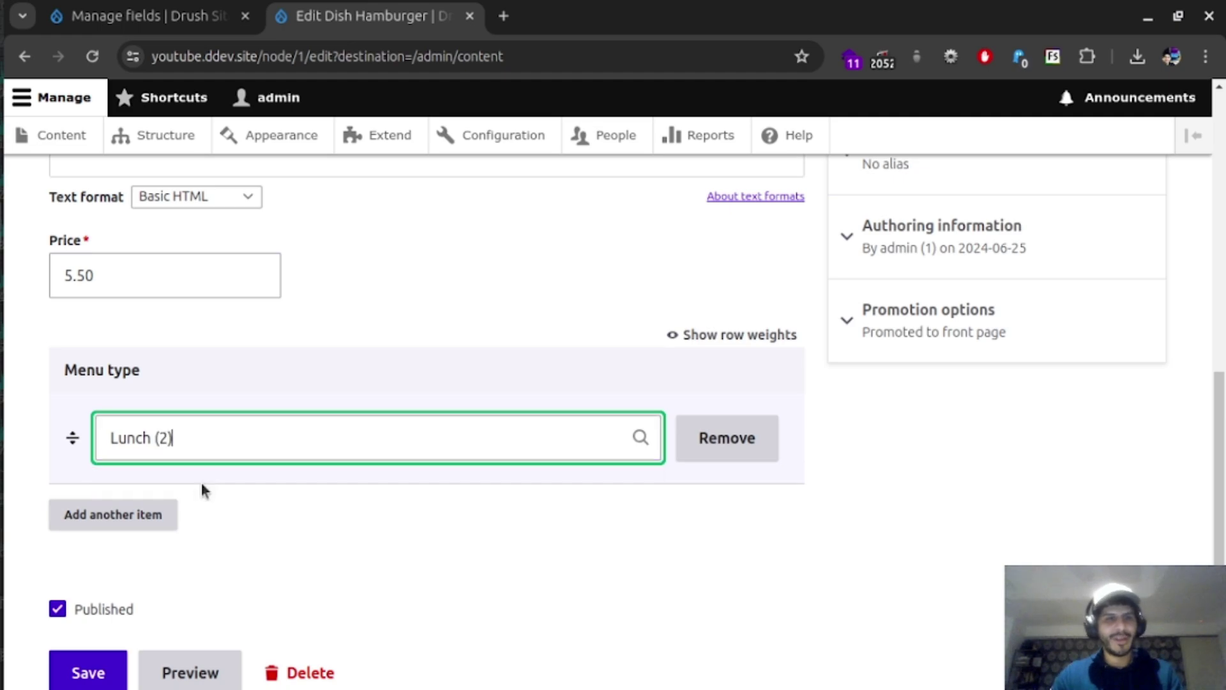
left_click(155, 518)
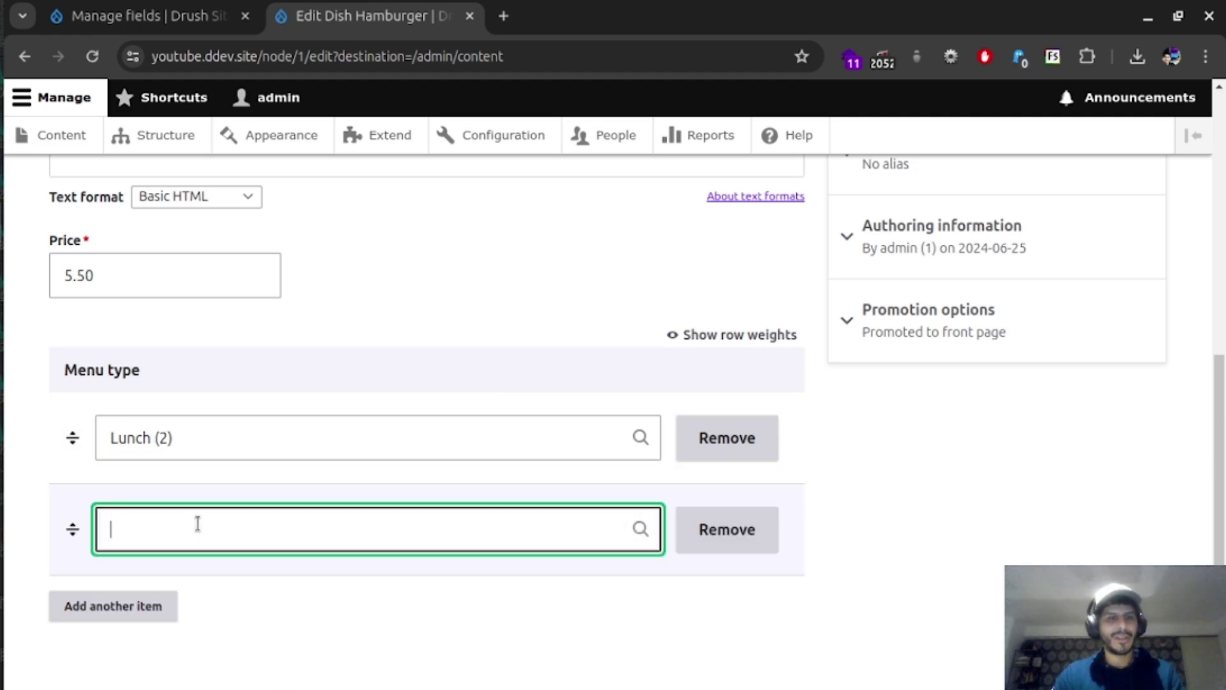
type("Dinner")
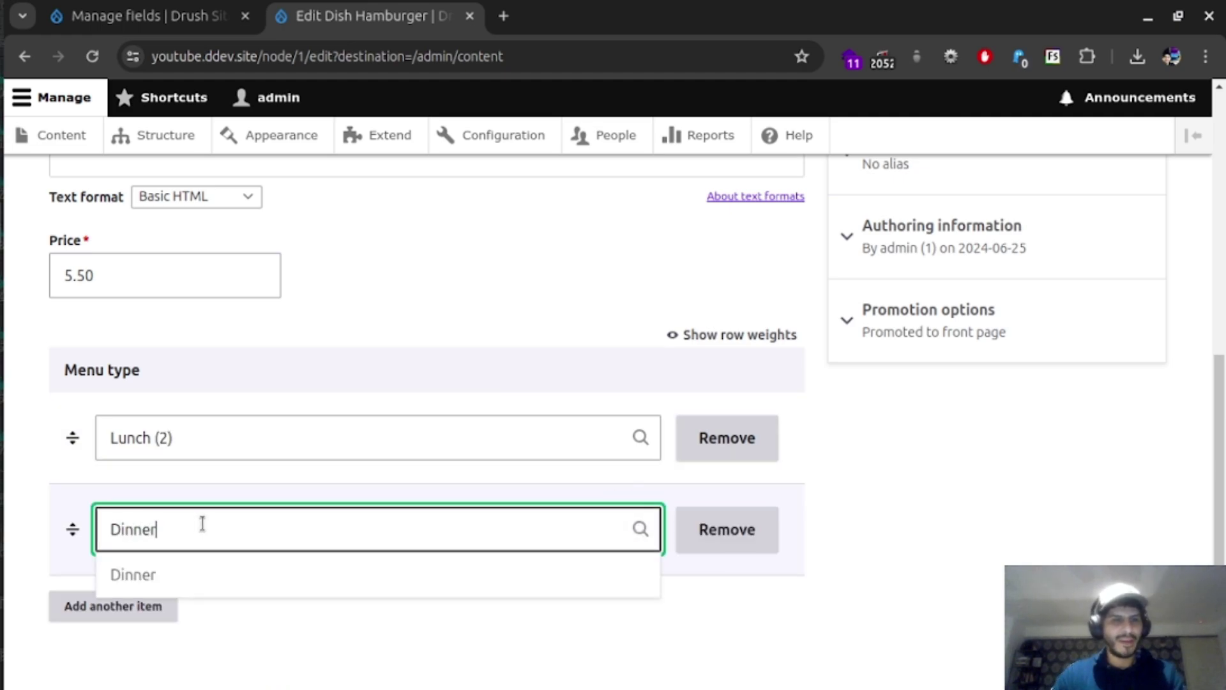
left_click(194, 576)
scroll(191, 578, "down", 3)
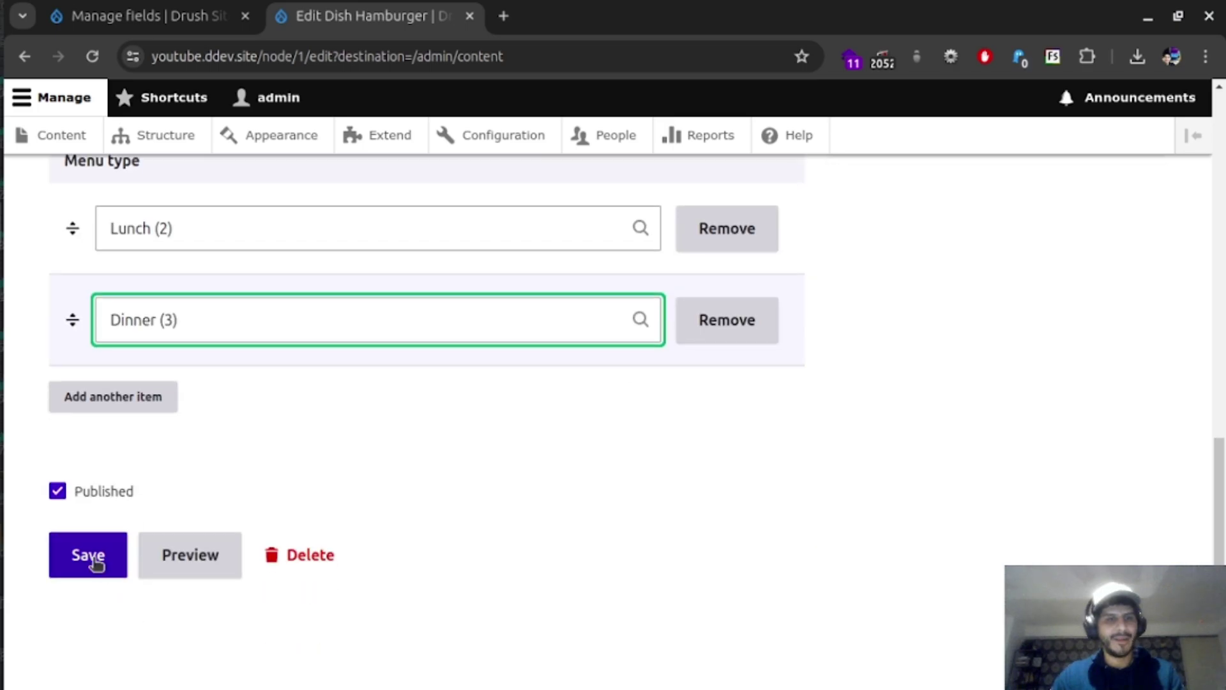
left_click(94, 559)
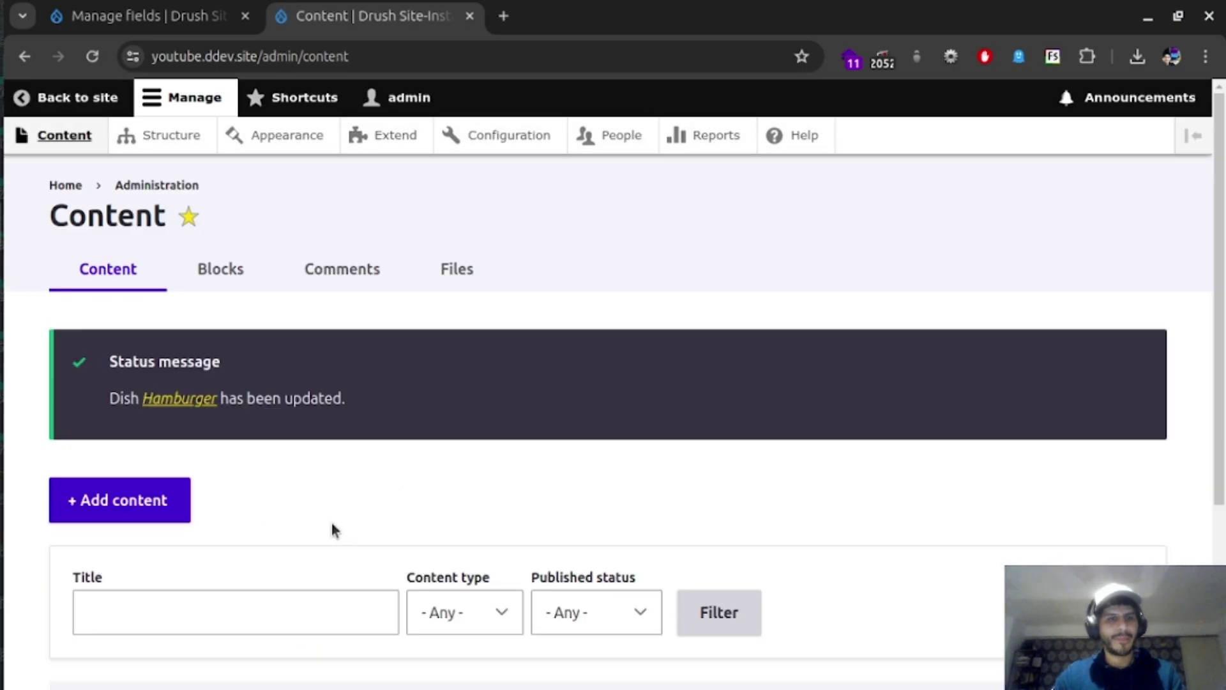
- Follow the Lunch link on the Hamburger page to confirm it's listed, then return to Manage fields
left_click(49, 100)
scroll(485, 447, "down", 6)
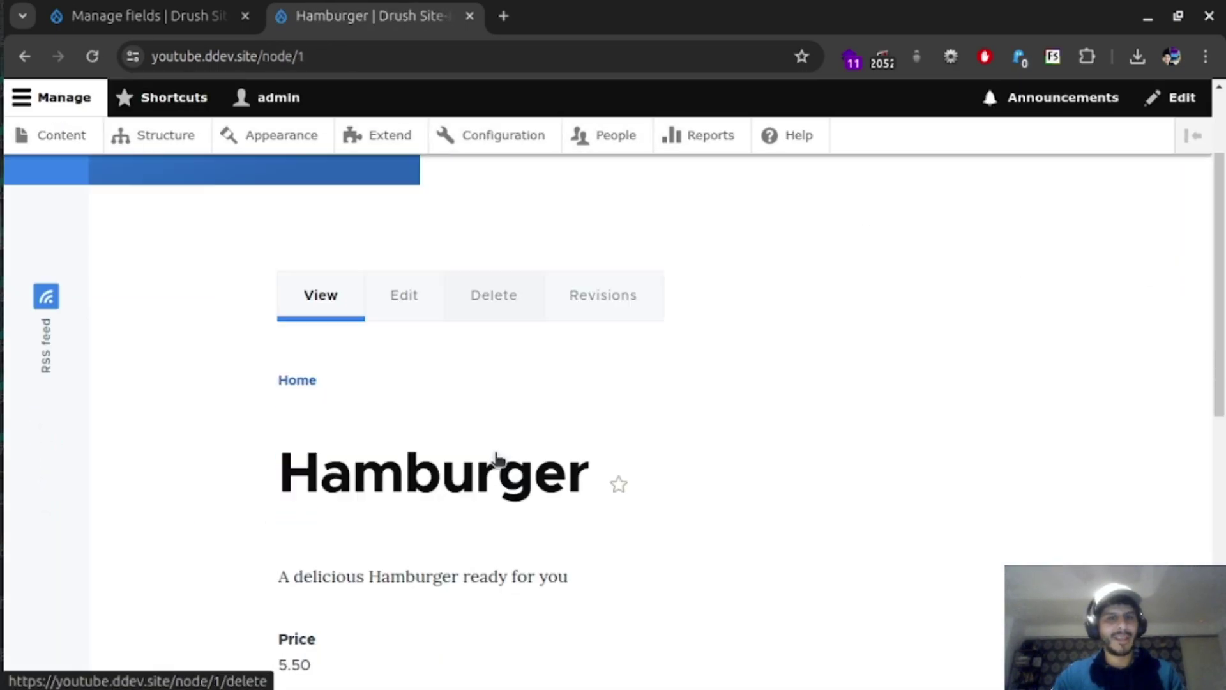
scroll(435, 403, "up", 4)
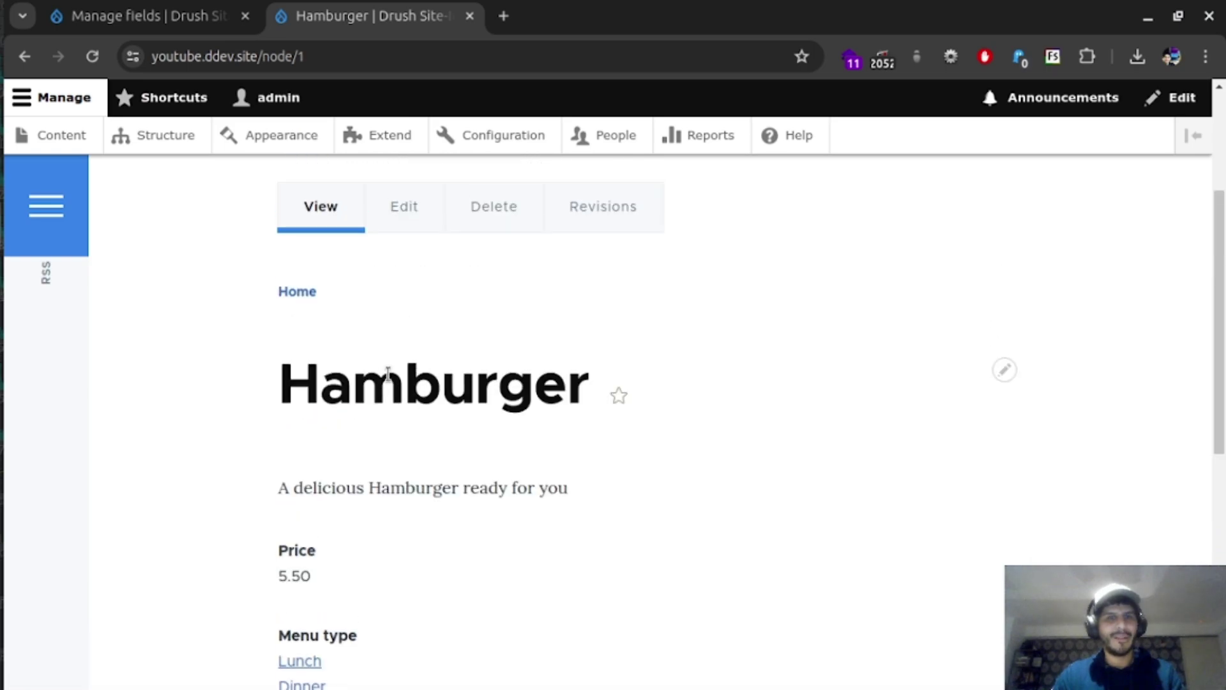
double_click(388, 382)
scroll(313, 492, "down", 3)
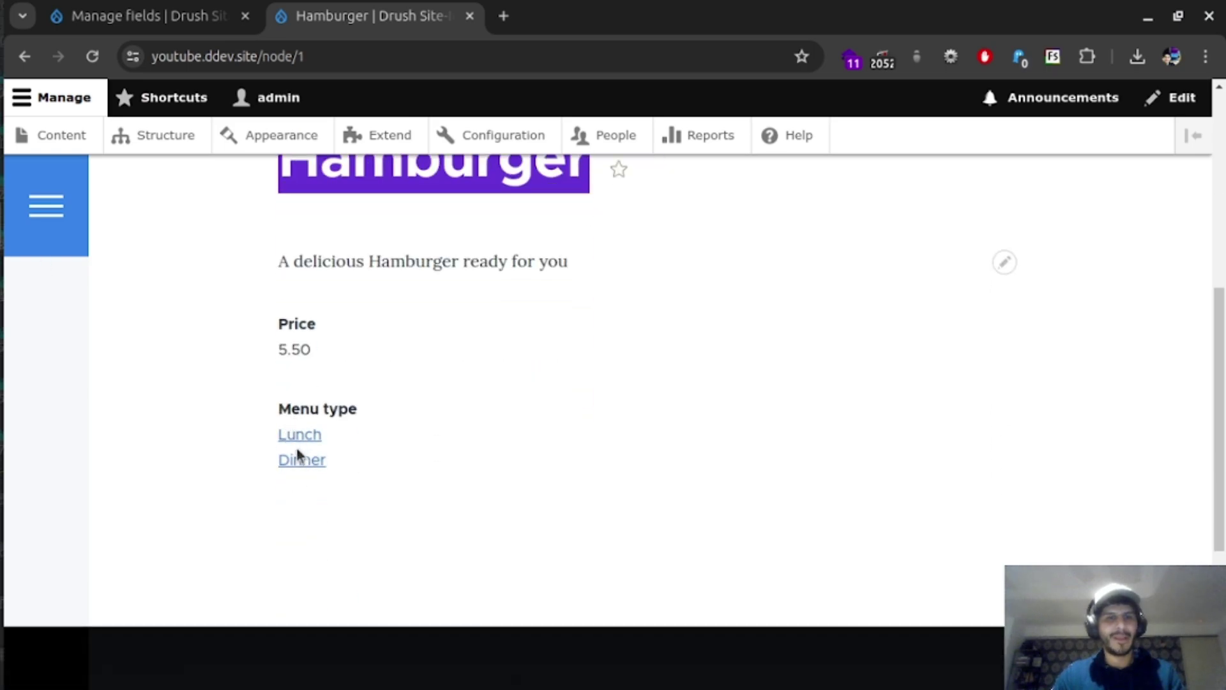
left_click(300, 436)
scroll(328, 437, "down", 5)
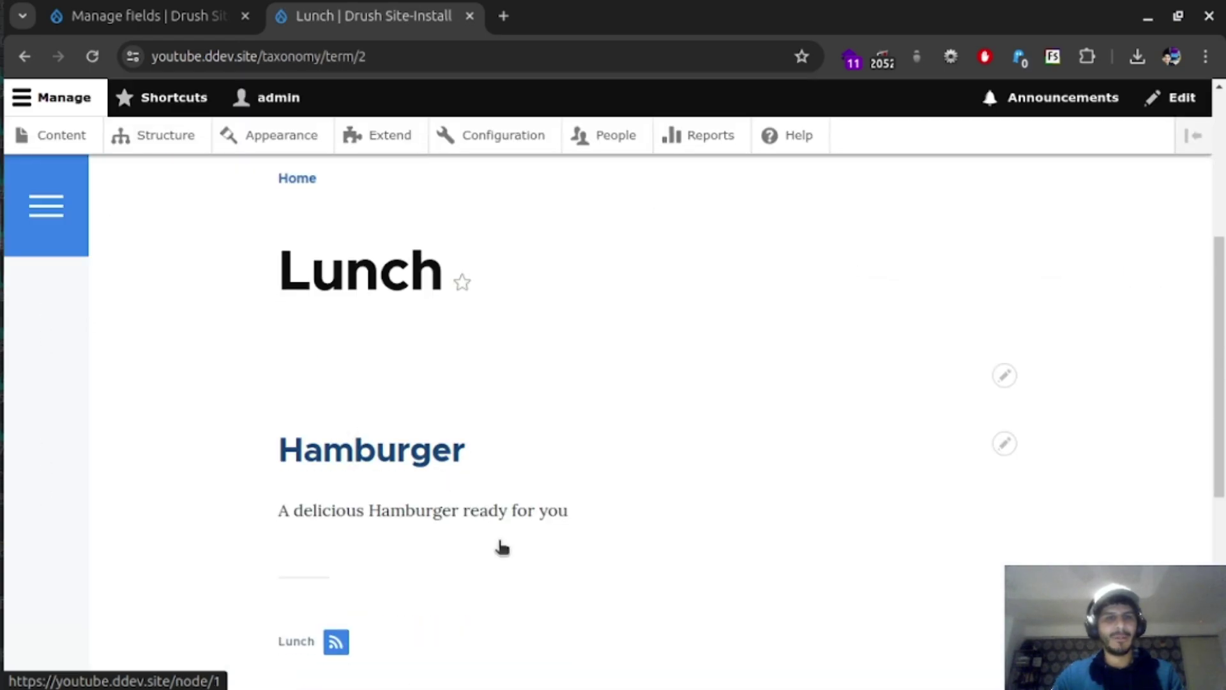
scroll(419, 501, "up", 4)
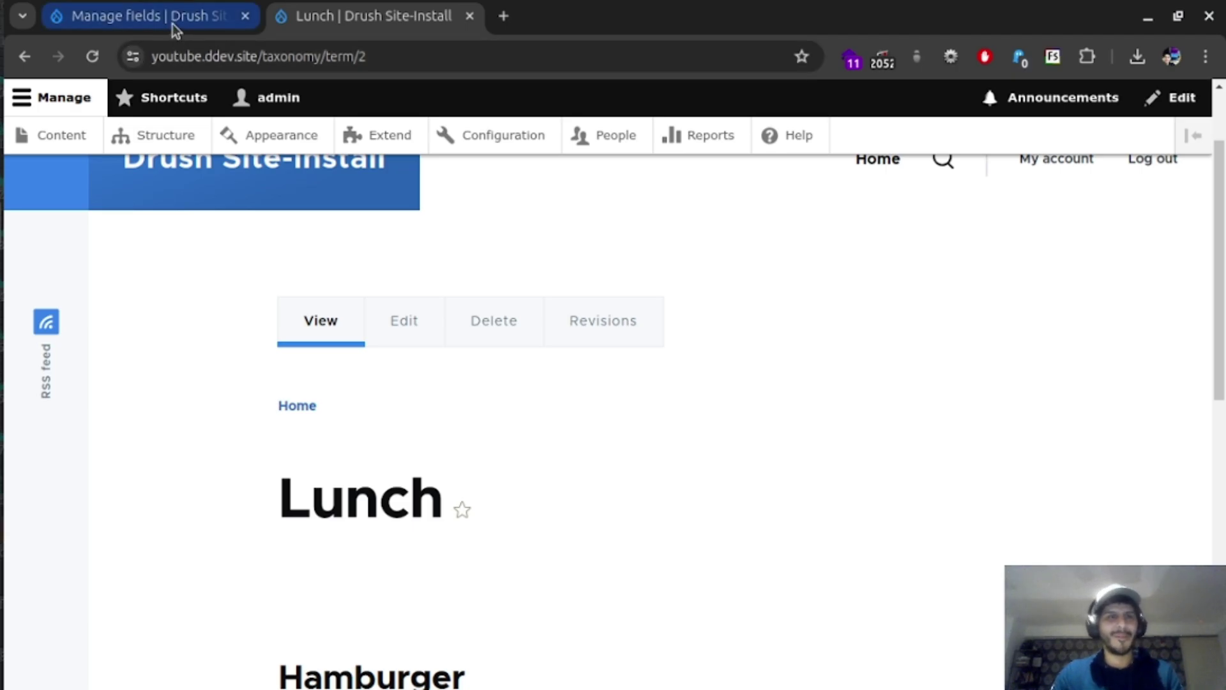
left_click(172, 24)
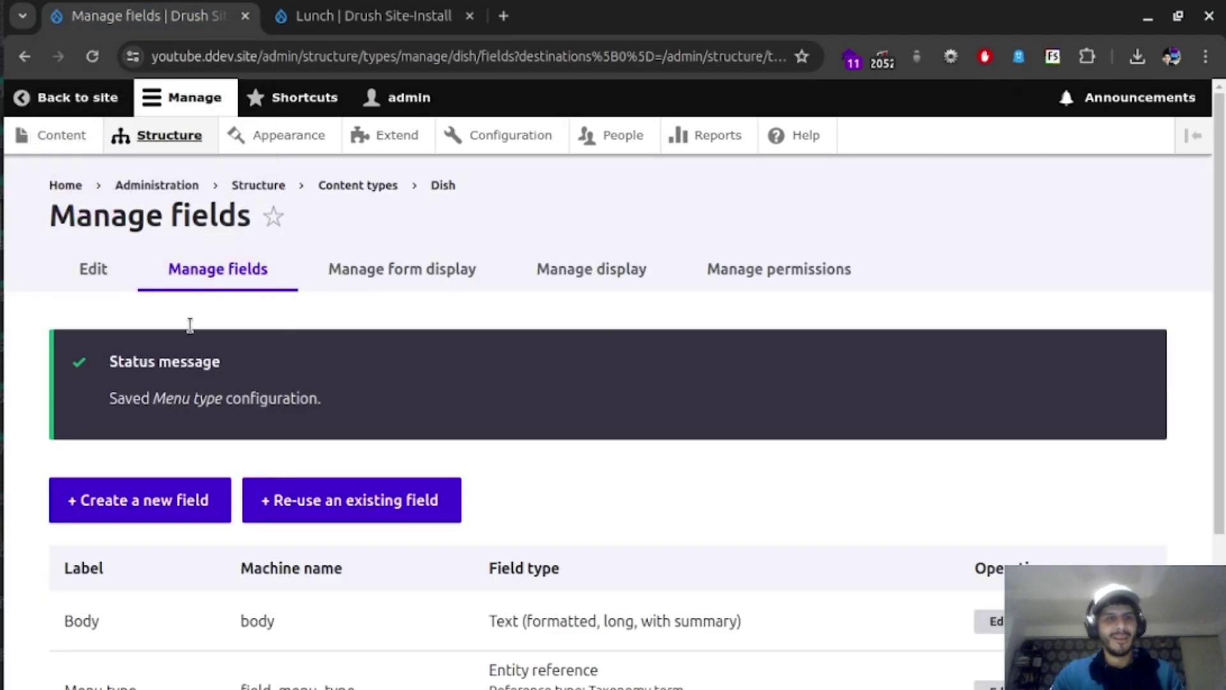
- Create a new Dish titled Fries with price 1.75
left_click(60, 132)
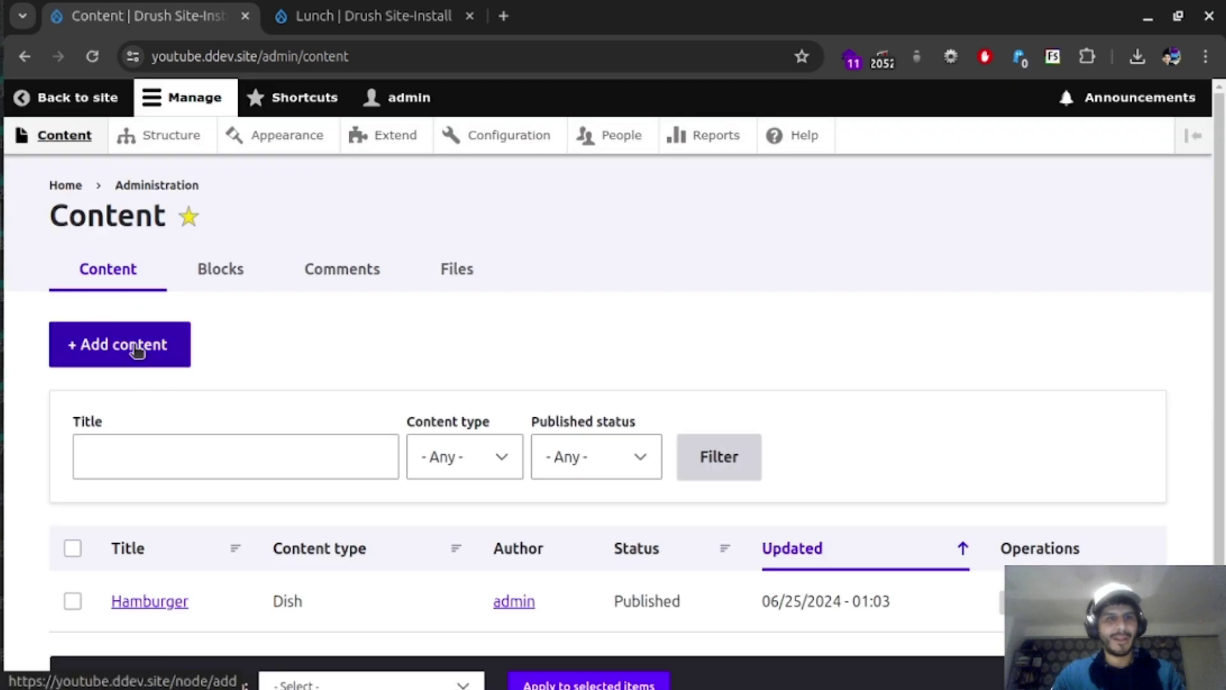
left_click(137, 350)
left_click(111, 472)
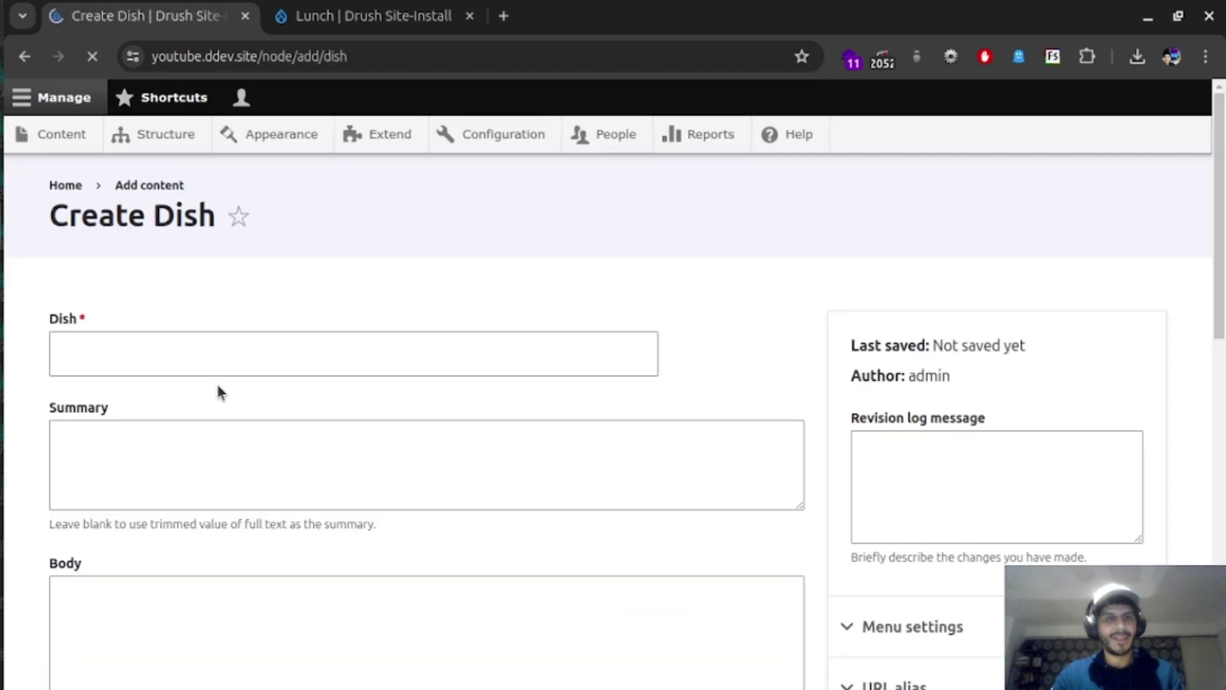
left_click(198, 345)
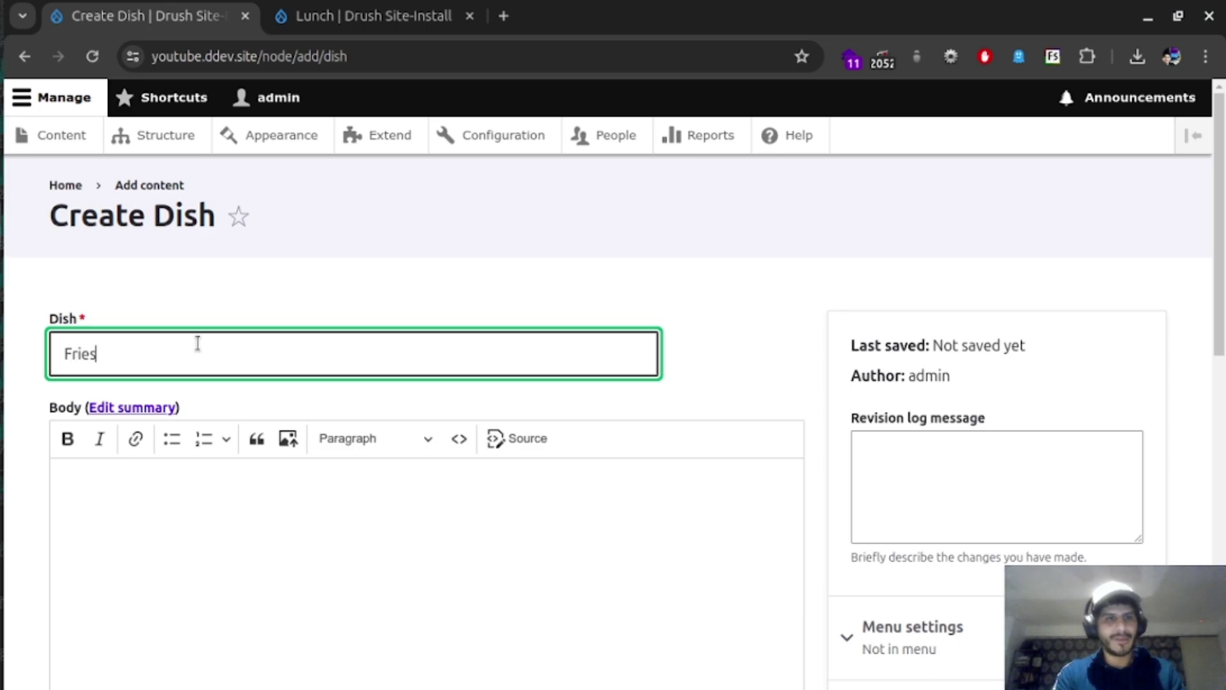
scroll(221, 354, "down", 10)
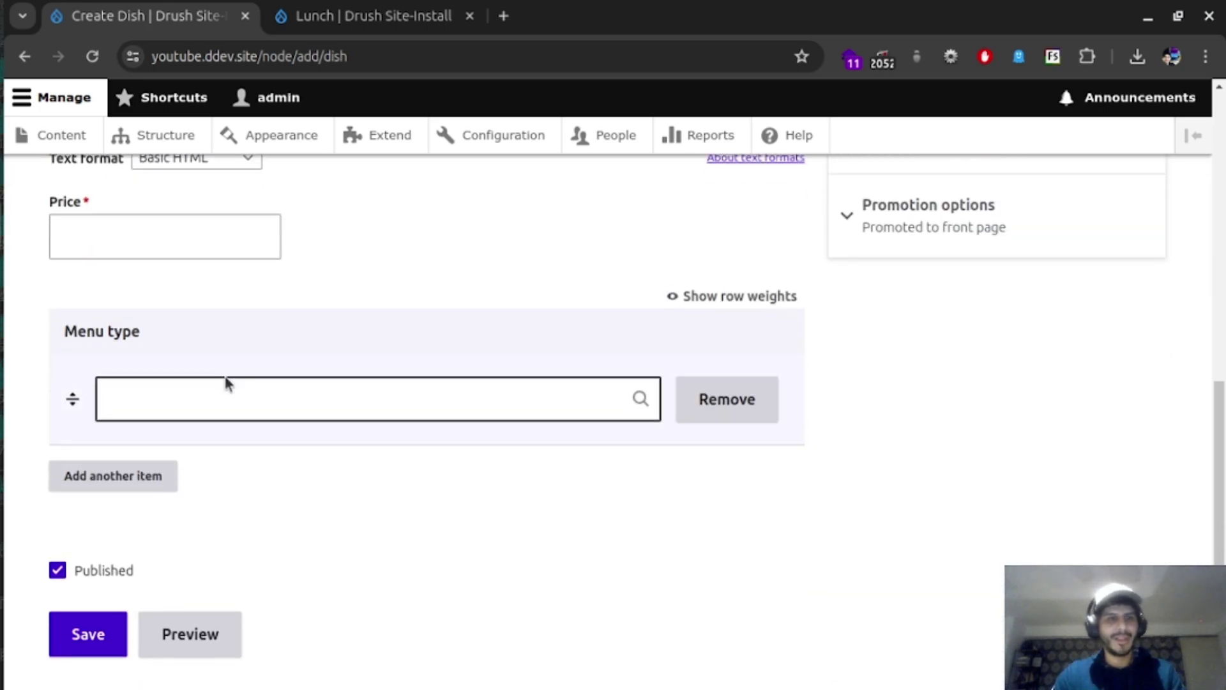
left_click(170, 219)
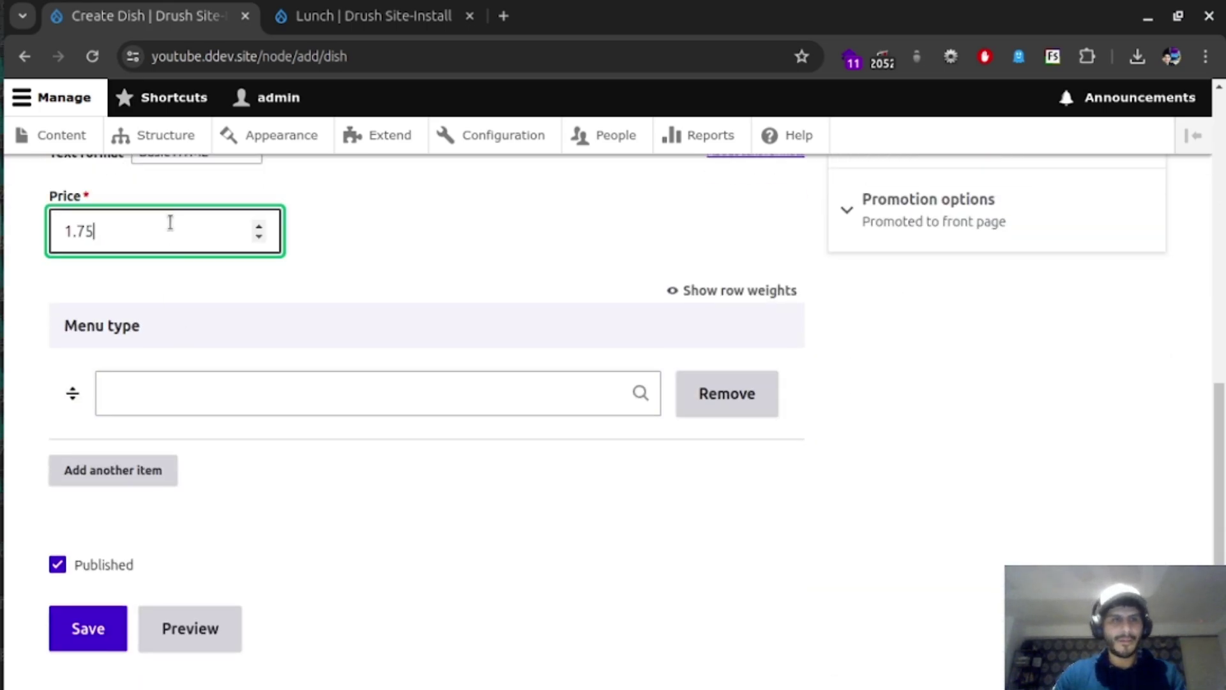
- Set Fries' menu type to Lunch and save the dish
left_click(269, 384)
type("Lunch")
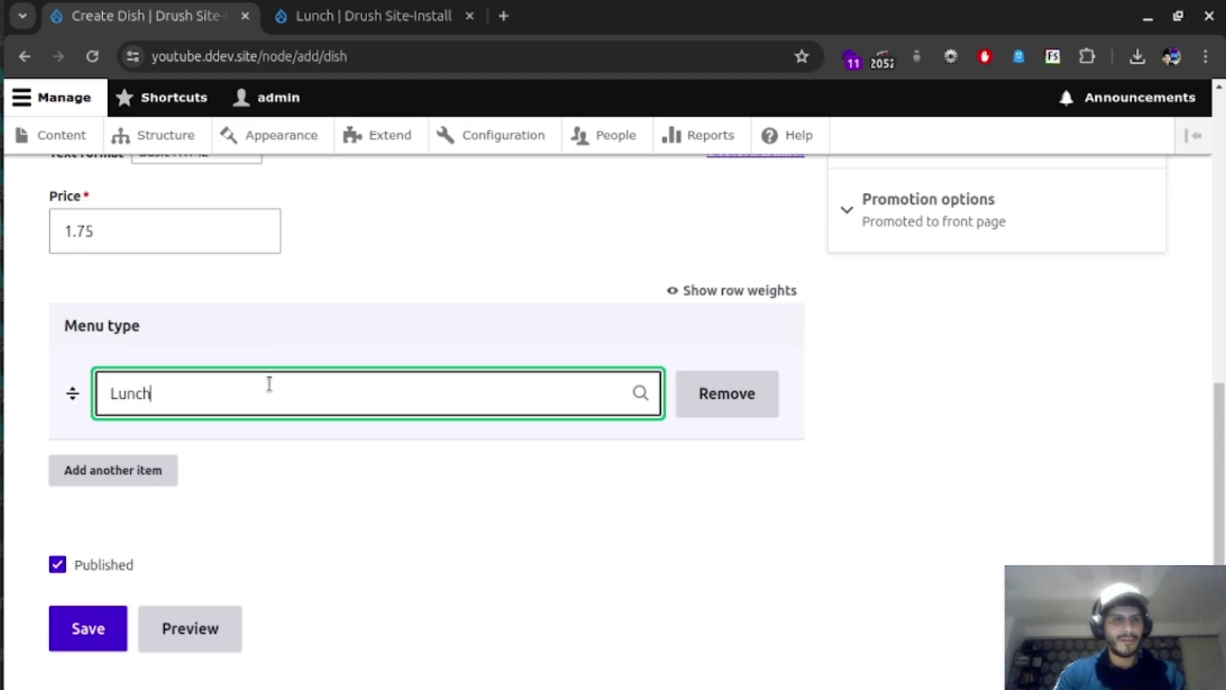
left_click(224, 437)
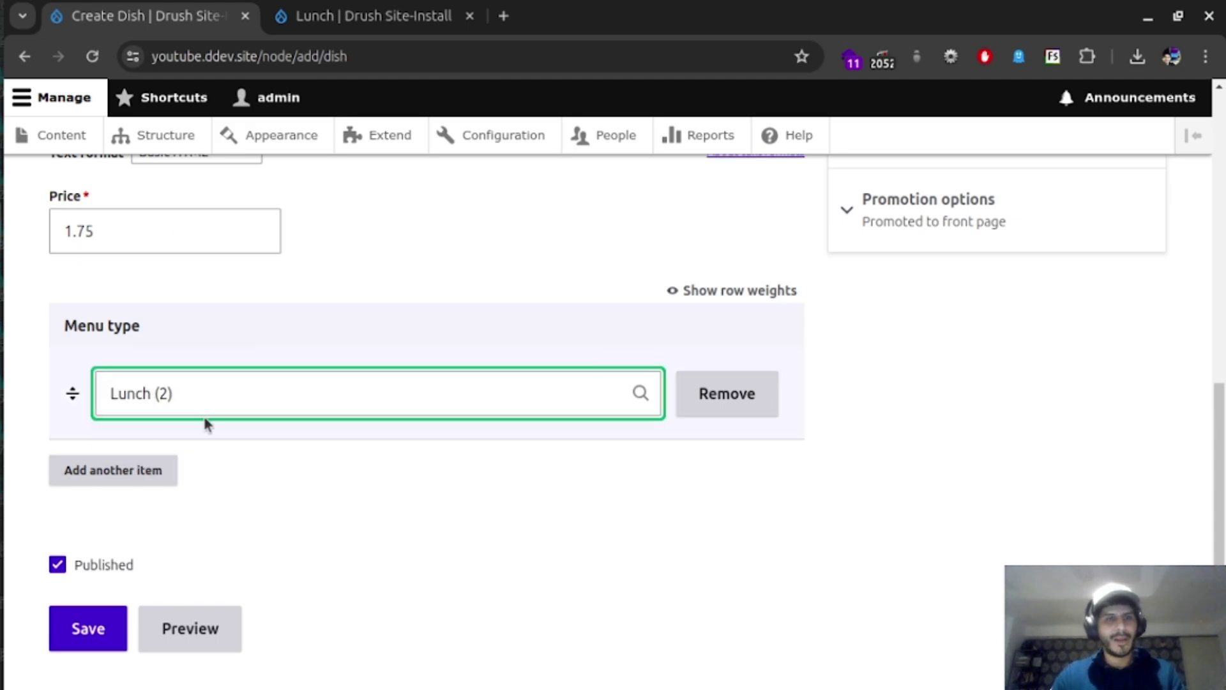
left_click(281, 473)
scroll(281, 465, "down", 2)
left_click(89, 558)
scroll(249, 412, "down", 5)
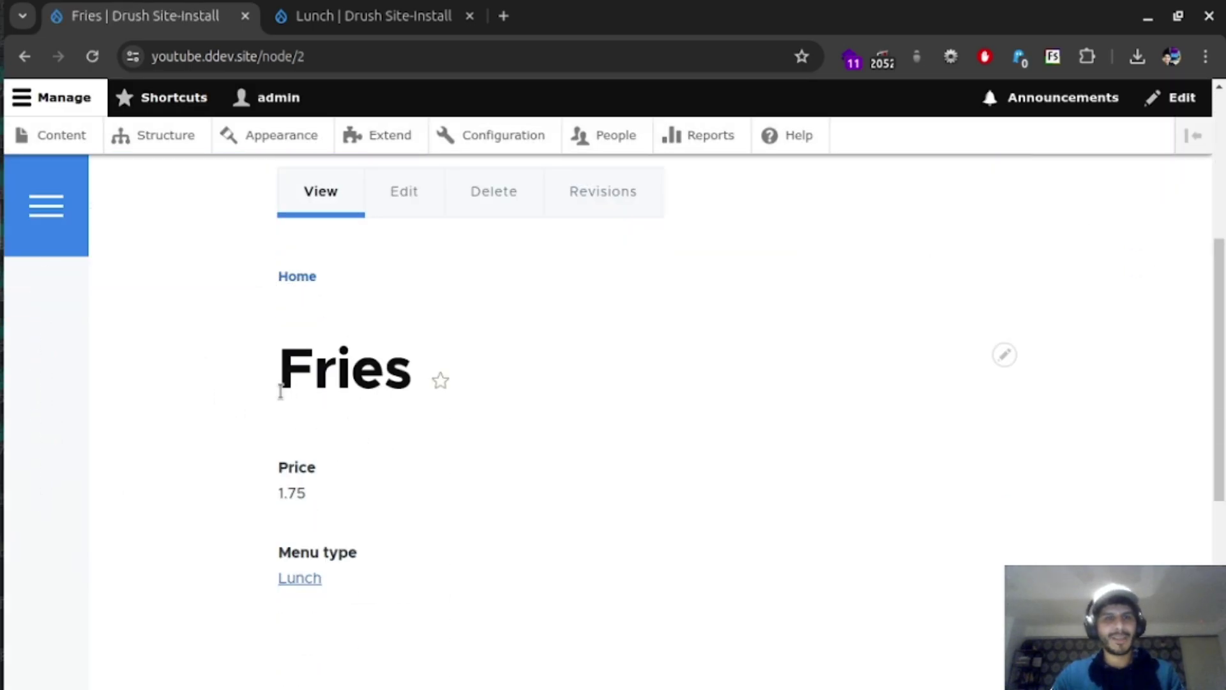
scroll(291, 403, "up", 5)
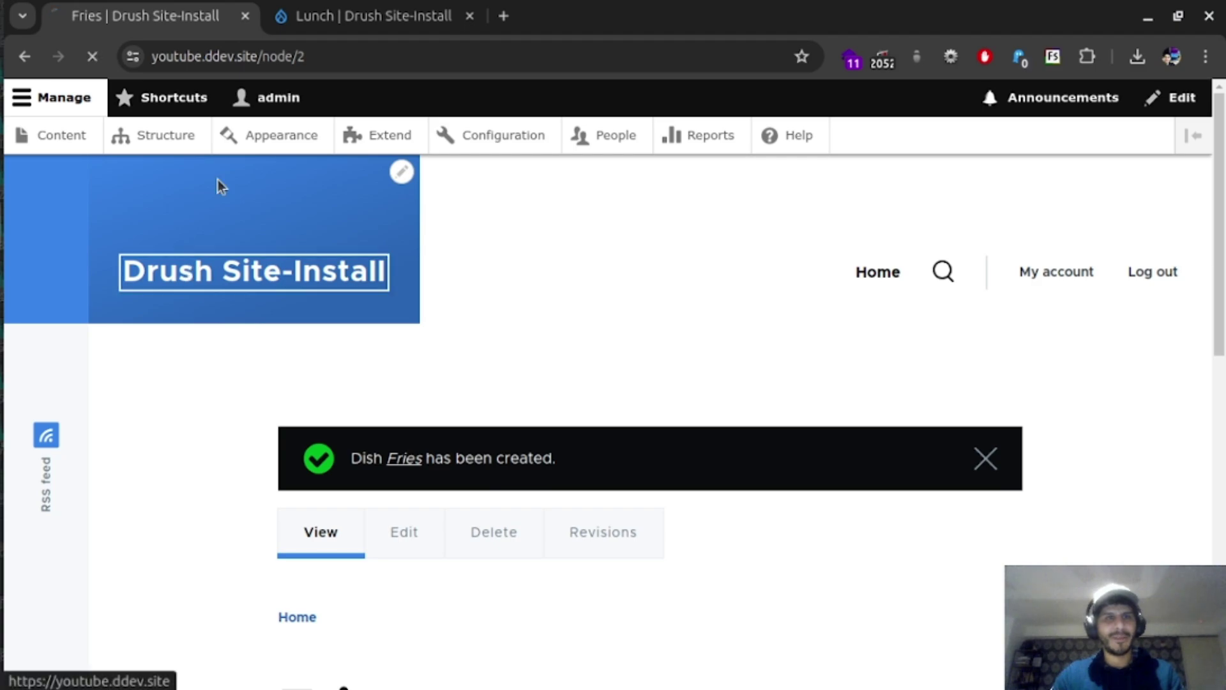
scroll(439, 447, "down", 3)
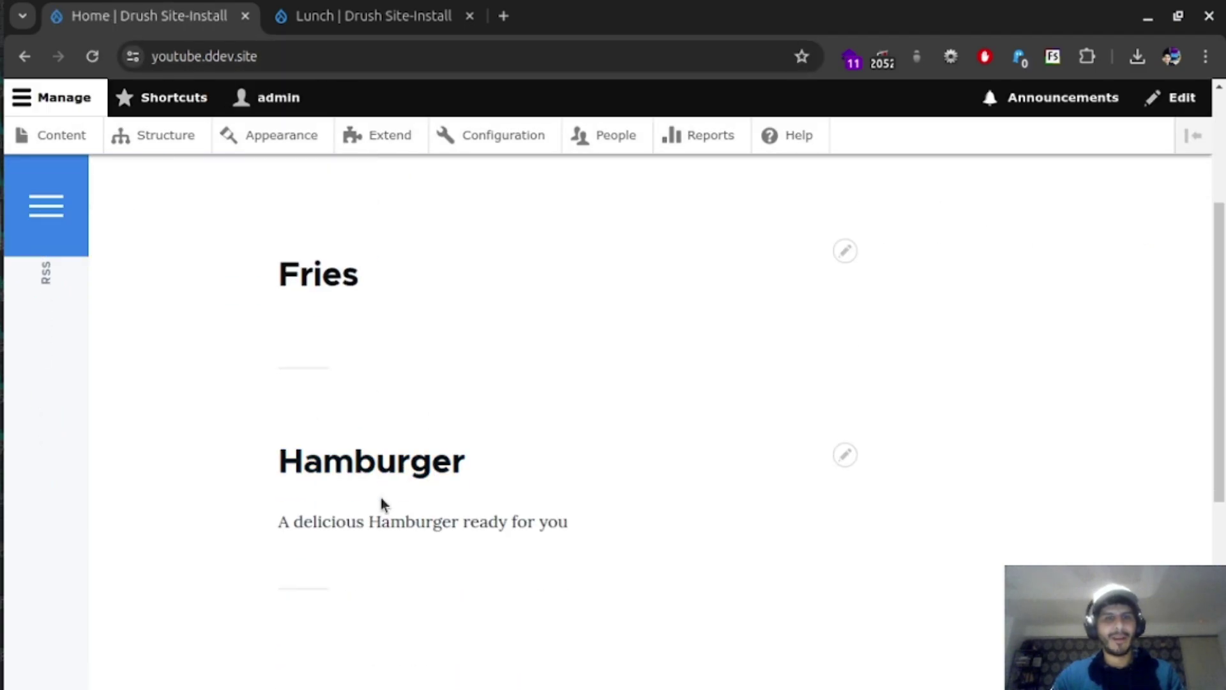
scroll(332, 433, "up", 3)
- Give Fries the body text 'A delicious set of homemade fries.' and save
left_click(331, 504)
left_click(403, 438)
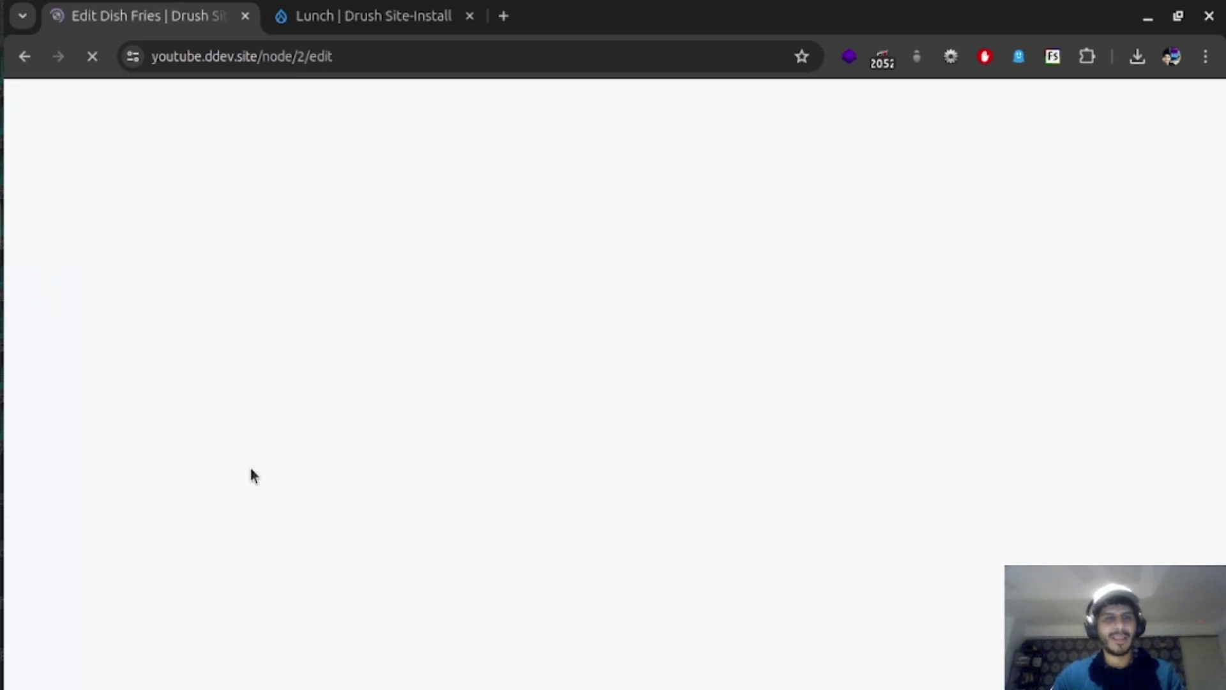
scroll(200, 479, "down", 3)
left_click(199, 458)
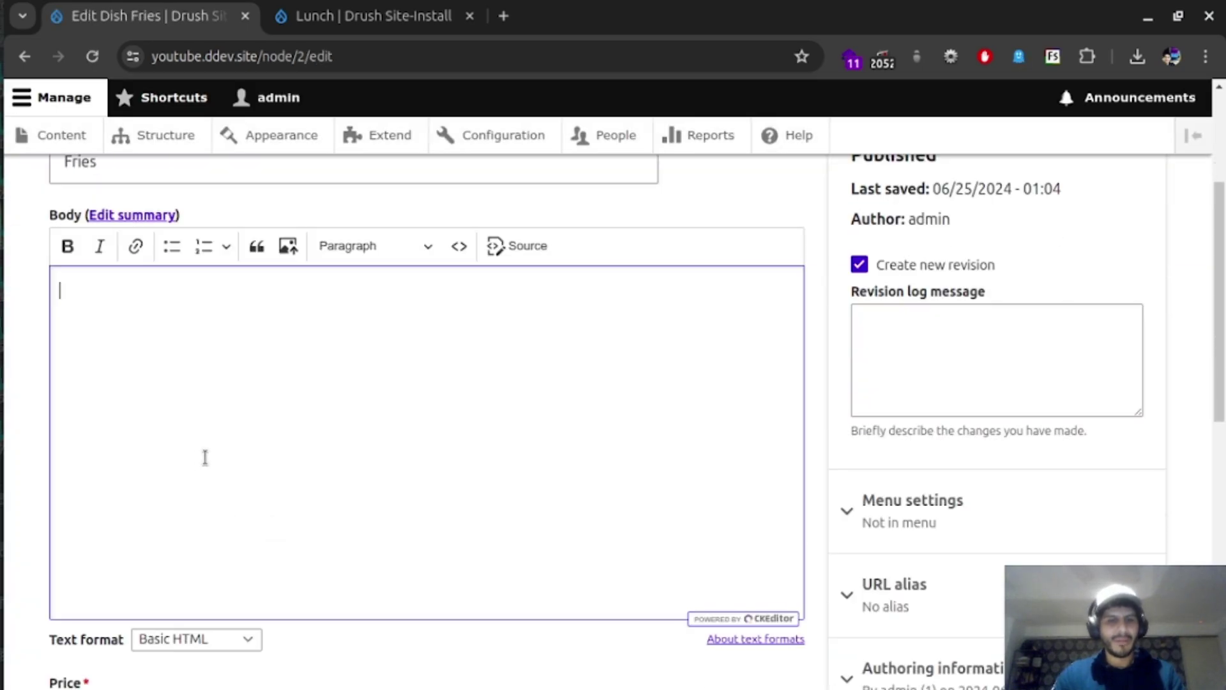
type("A delicious set of homemade fries.")
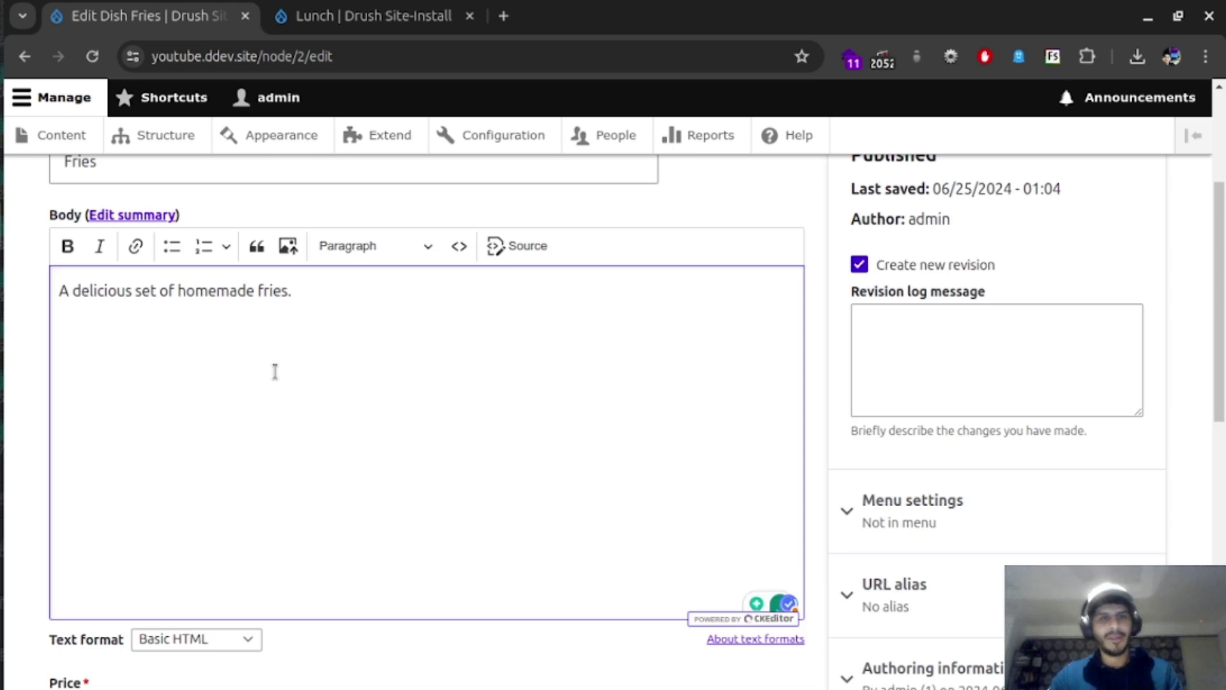
scroll(273, 372, "down", 10)
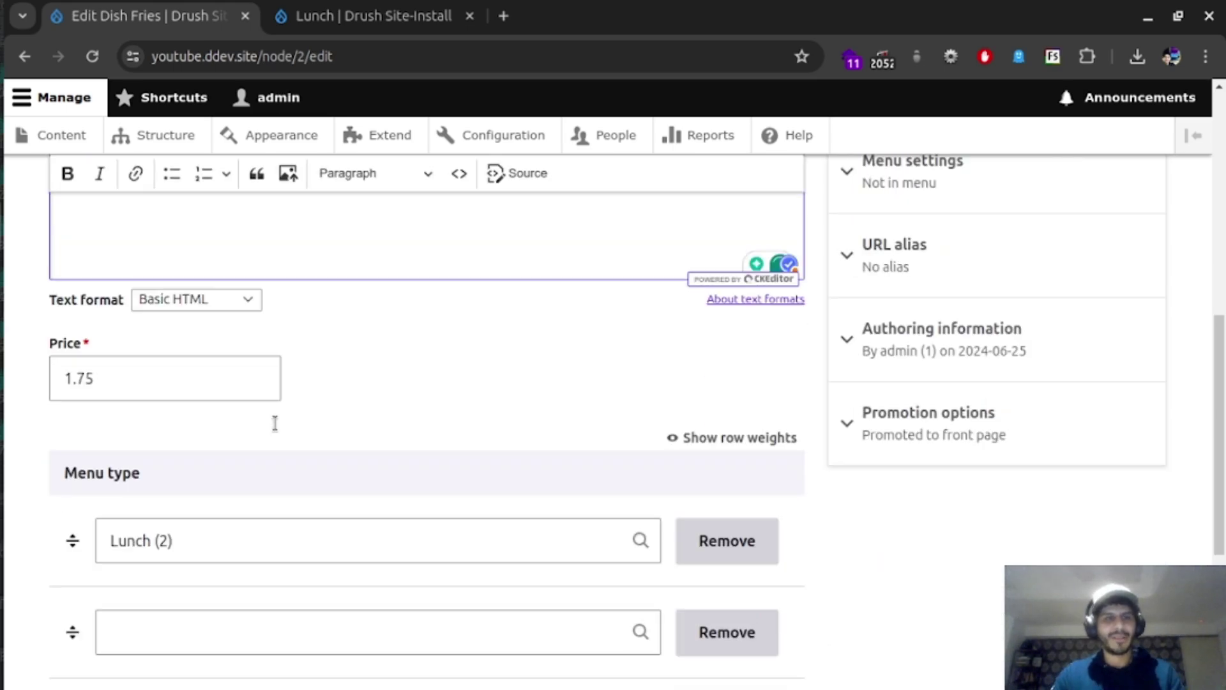
left_click(104, 635)
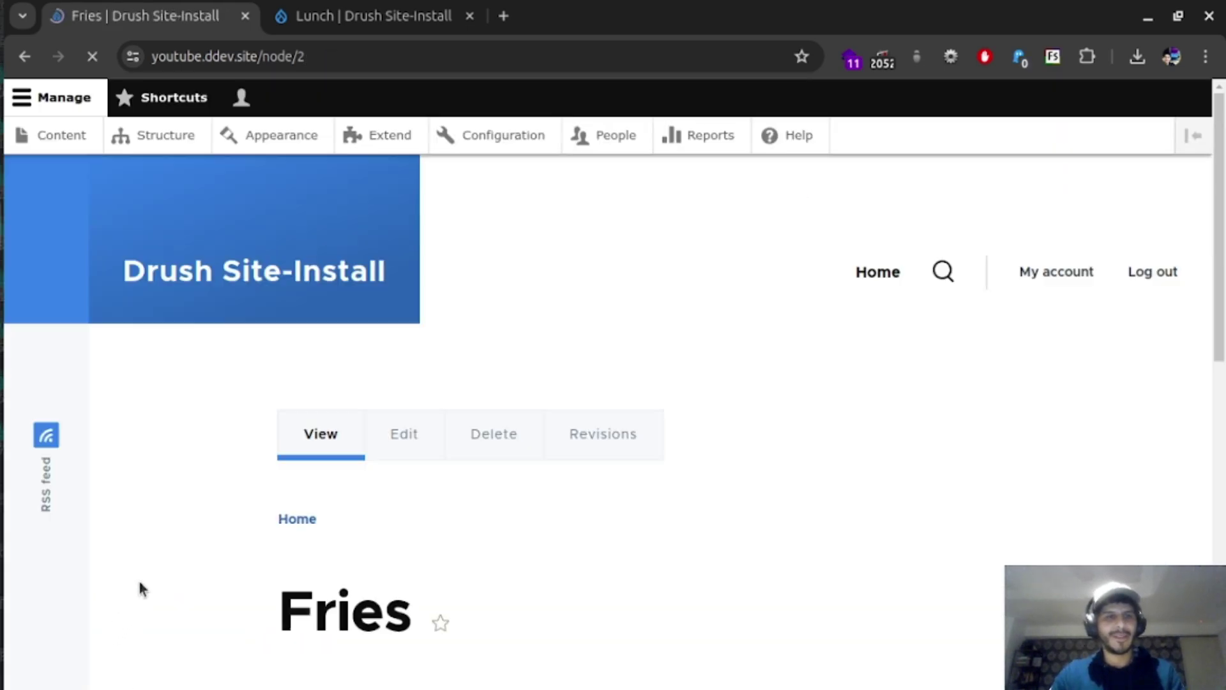
scroll(259, 493, "down", 7)
scroll(391, 455, "up", 7)
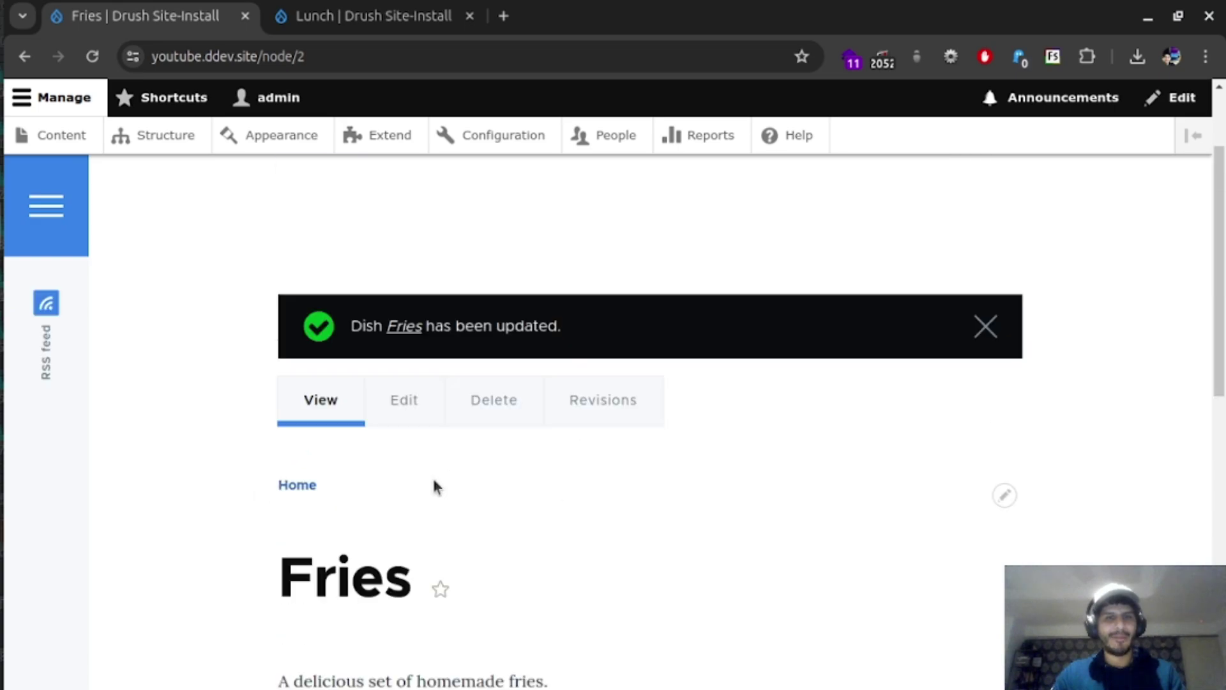
- From the home page, open Fries and follow its Lunch link to see Fries and Hamburger listed
left_click(211, 285)
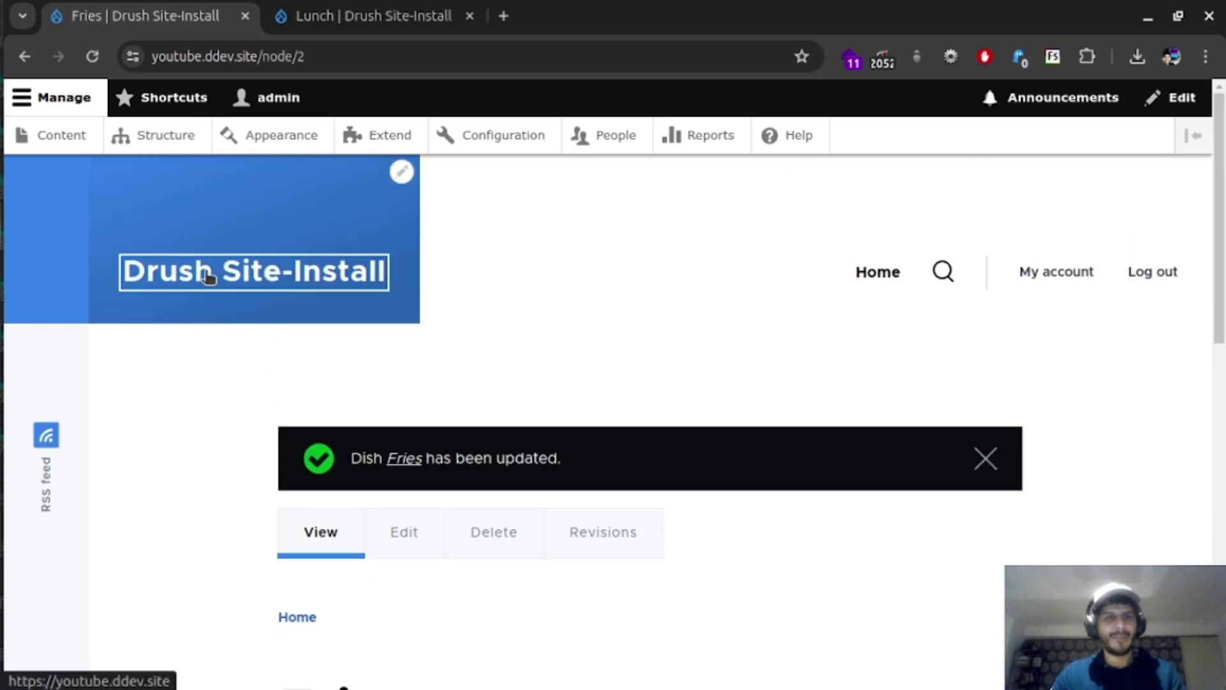
scroll(357, 377, "down", 3)
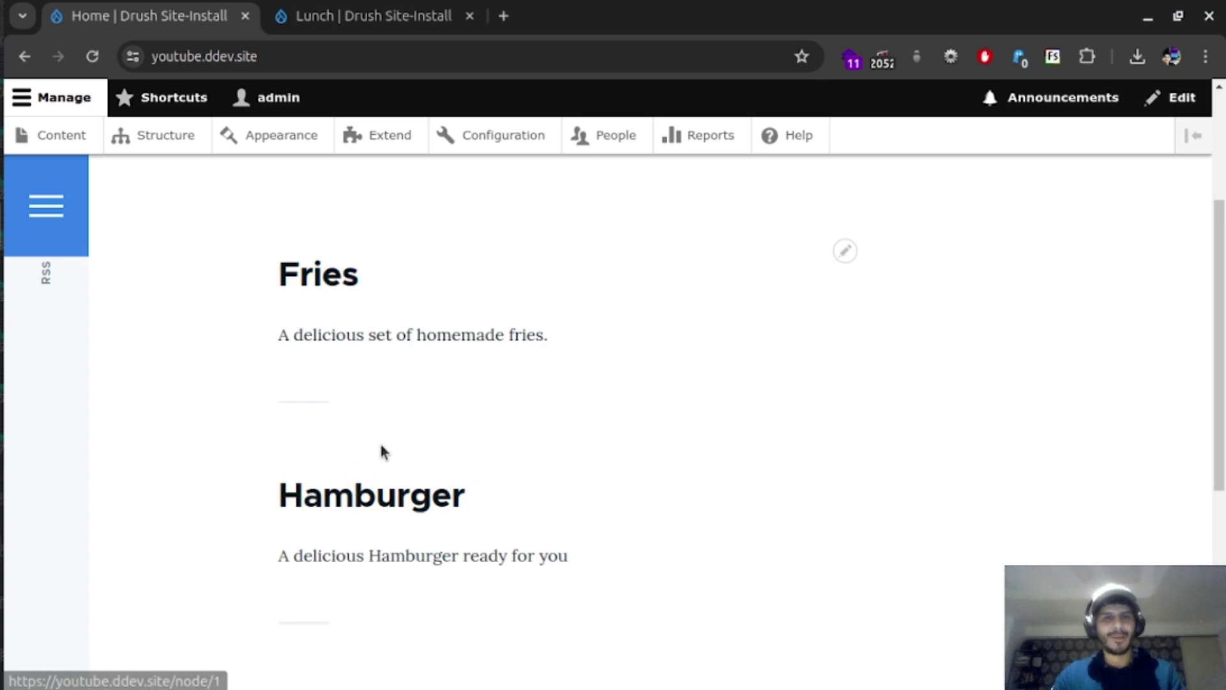
scroll(394, 386, "up", 3)
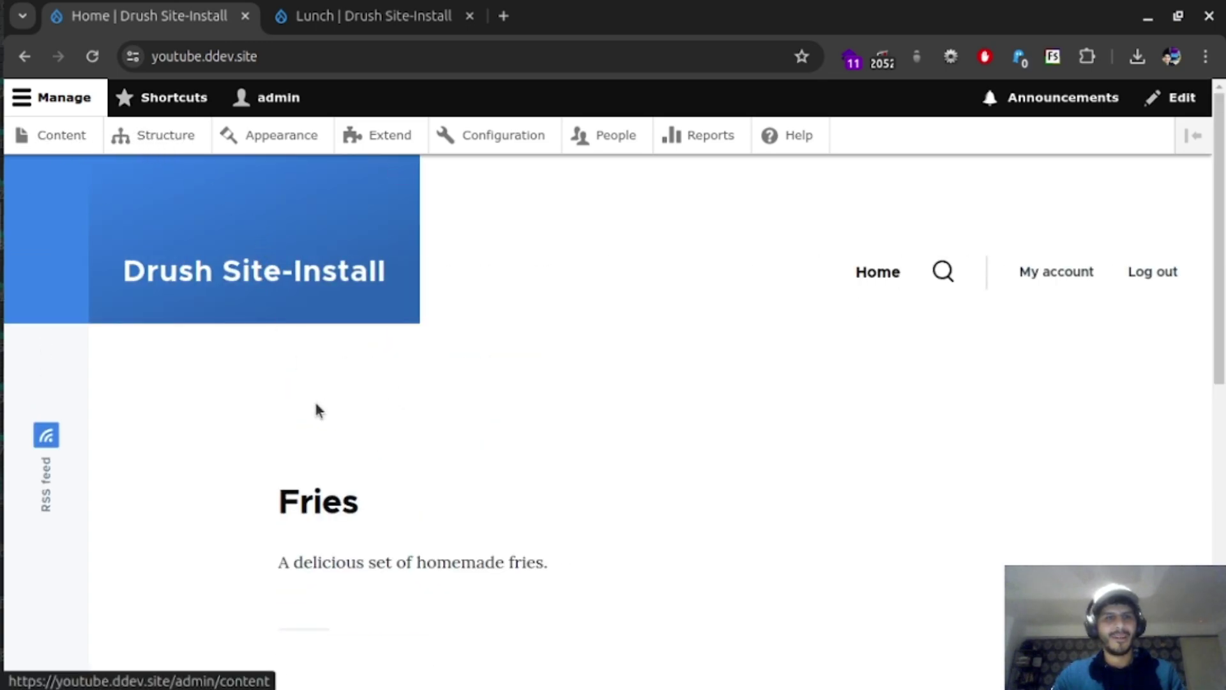
left_click(319, 511)
scroll(316, 515, "down", 5)
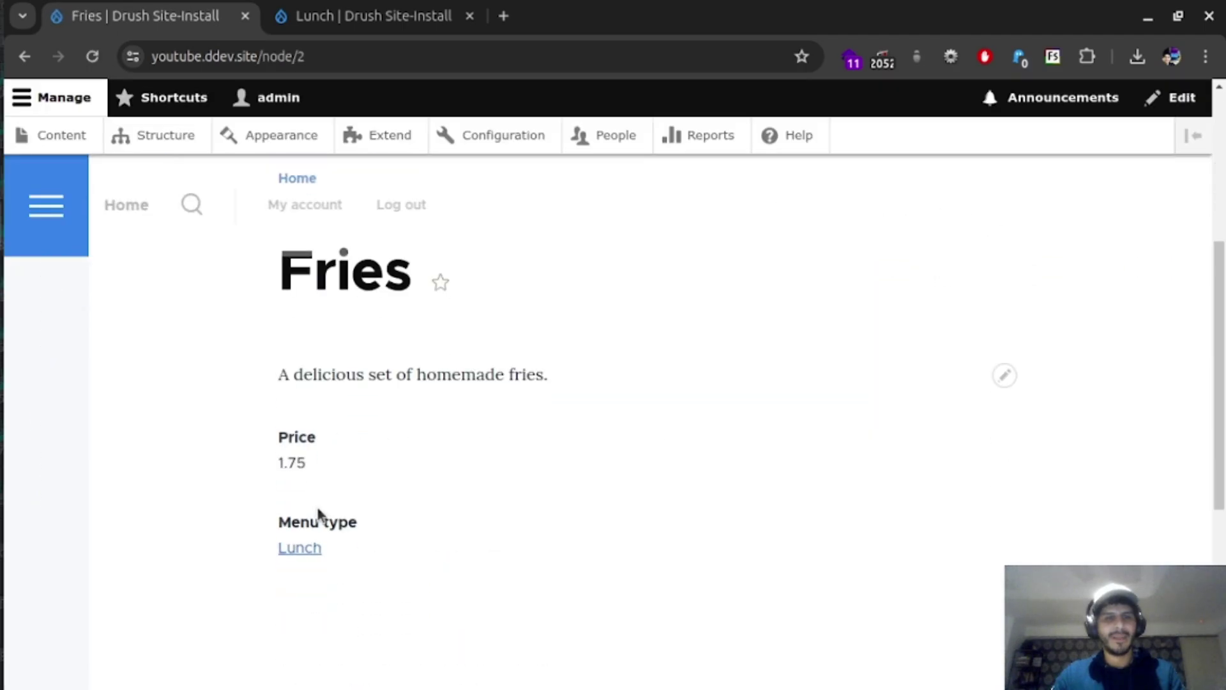
left_click(301, 549)
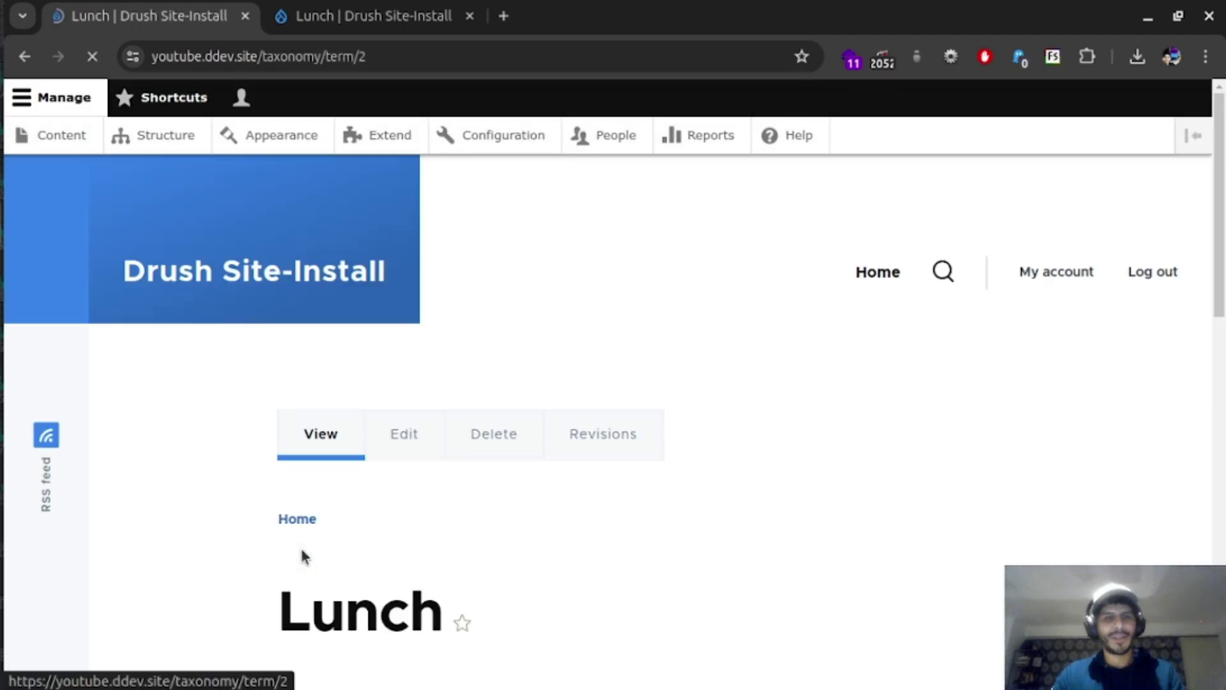
scroll(358, 472, "down", 6)
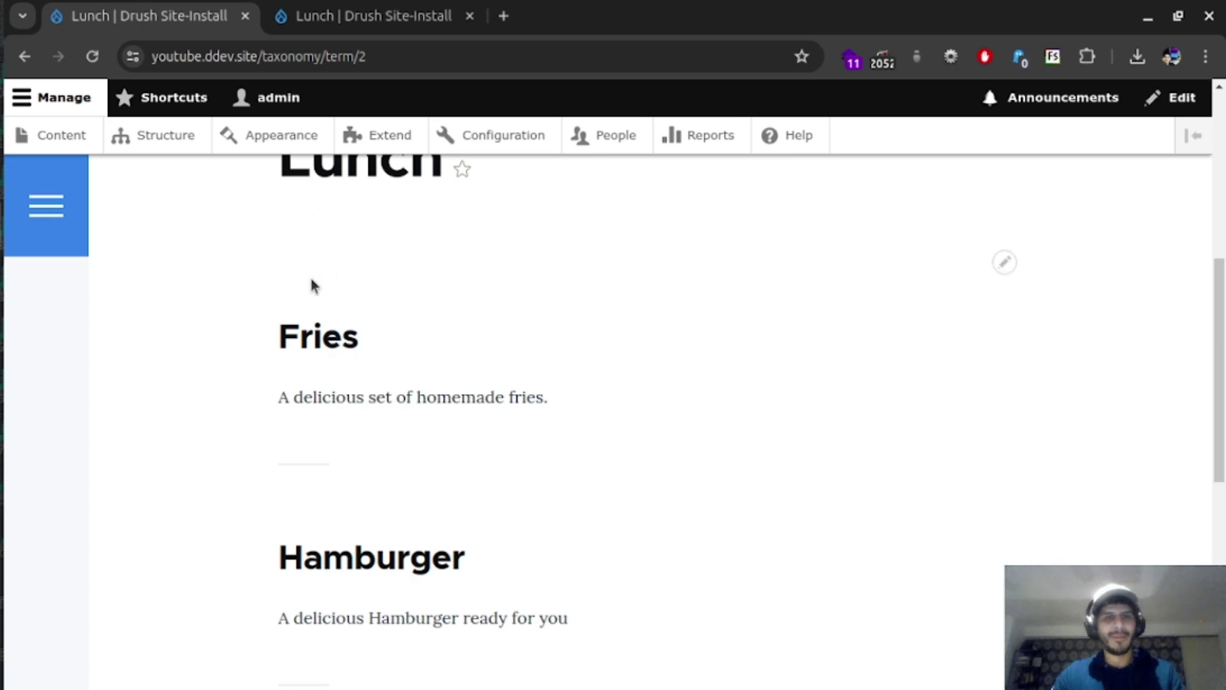
scroll(323, 415, "down", 2)
scroll(352, 517, "up", 4)
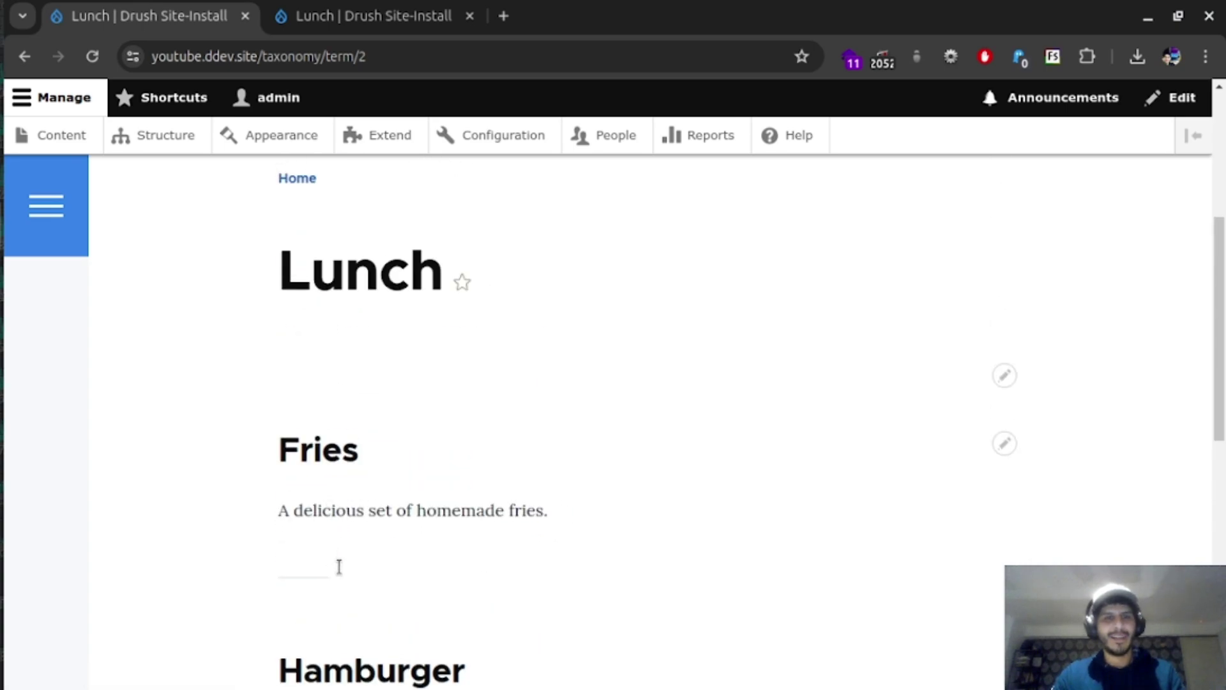
scroll(345, 561, "down", 2)
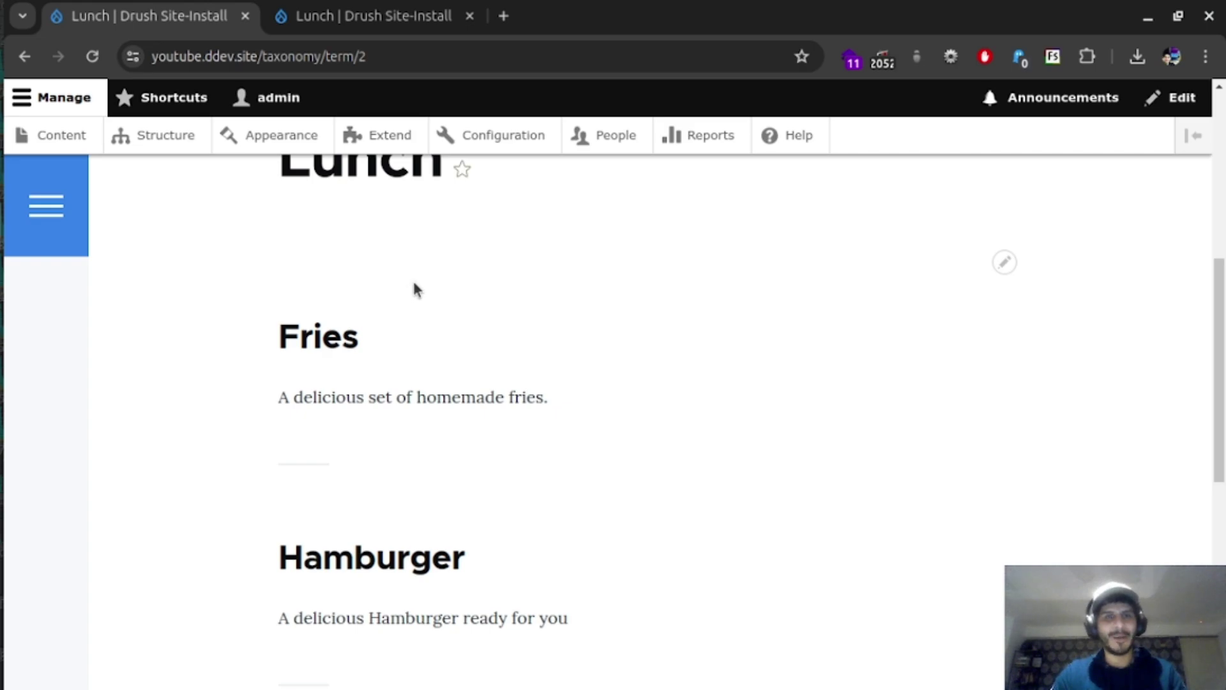
scroll(356, 358, "up", 3)
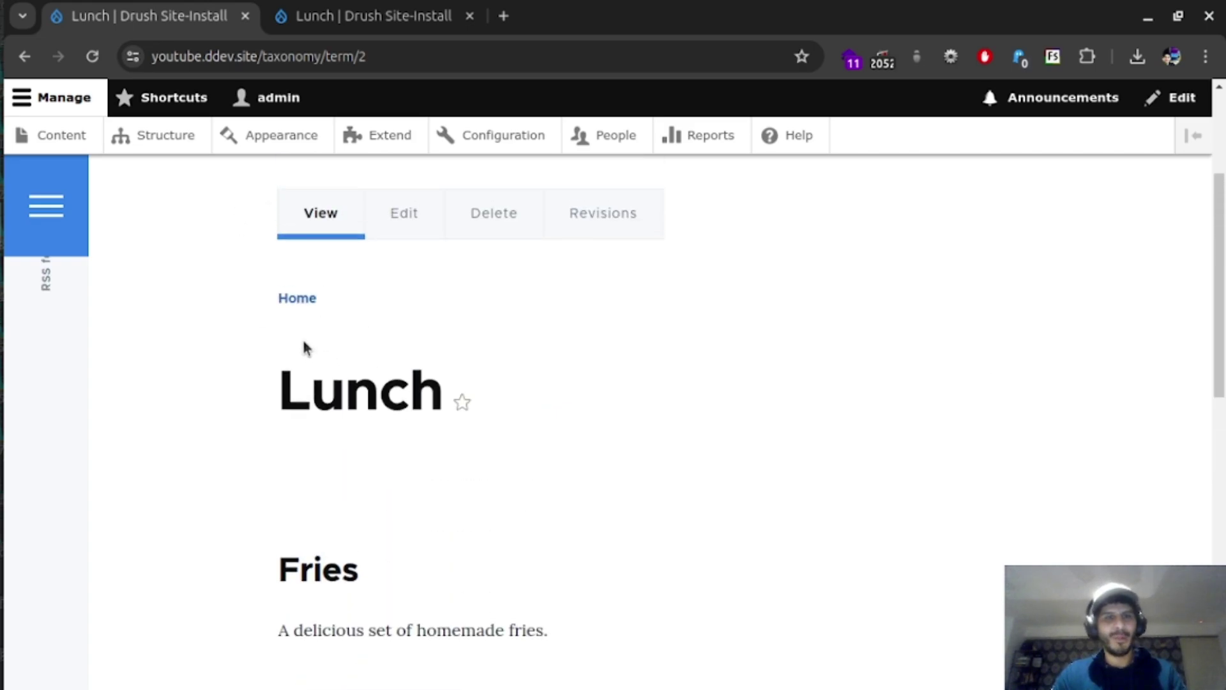
scroll(274, 277, "up", 3)
scroll(291, 296, "down", 3)
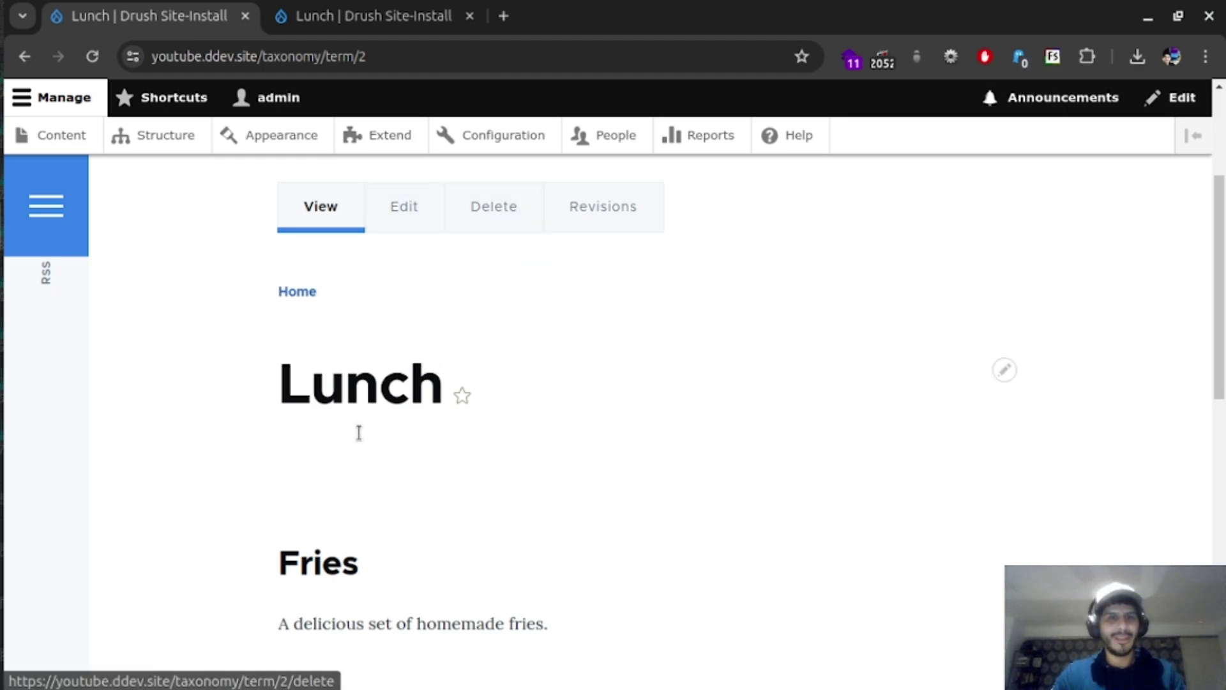
- Revert Fries to its earlier 01:04 revision and return to the dish page
left_click(316, 566)
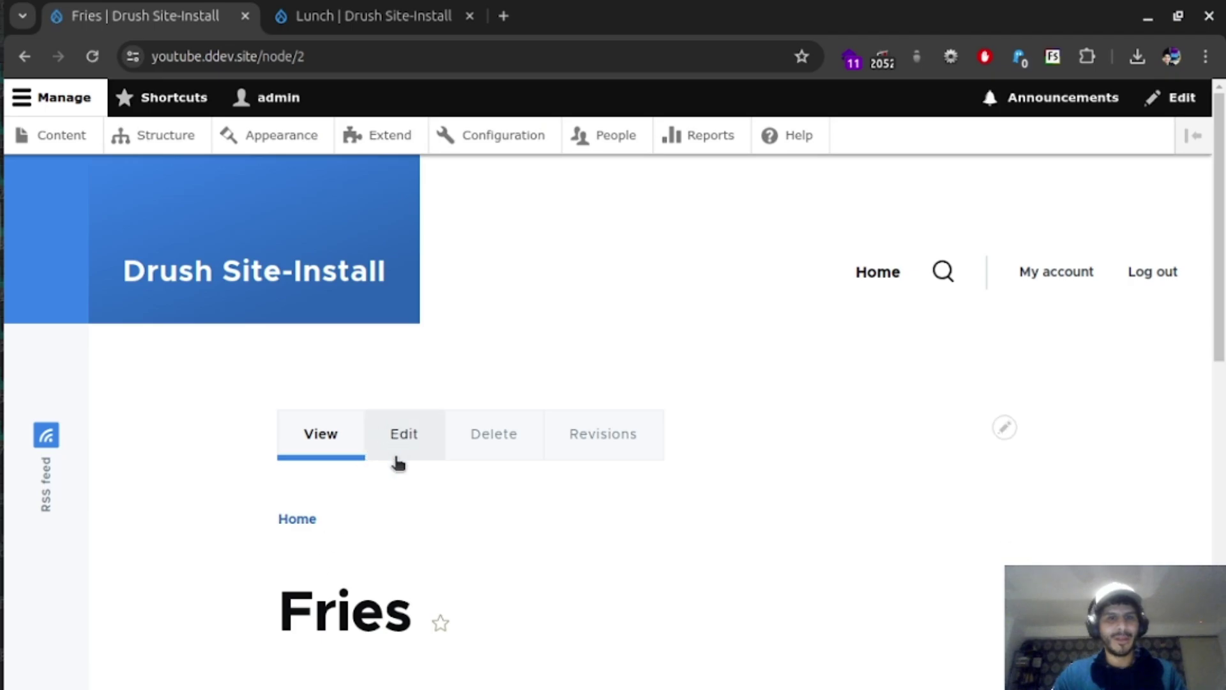
scroll(355, 361, "down", 2)
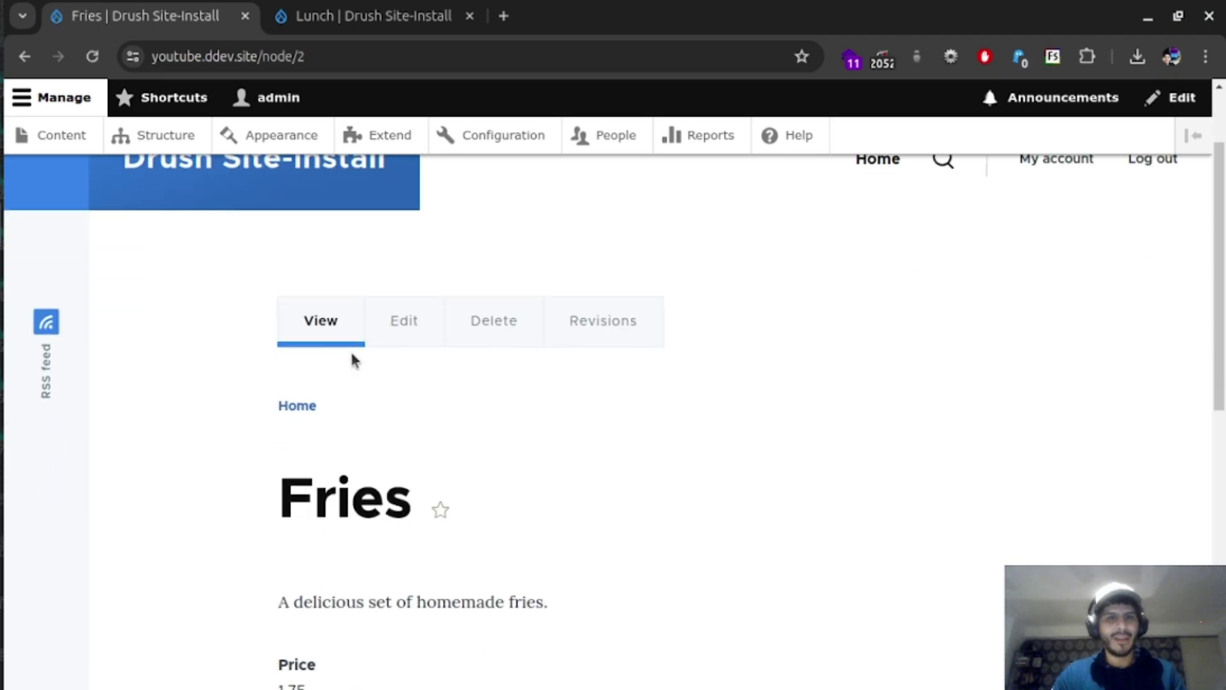
left_click(594, 329)
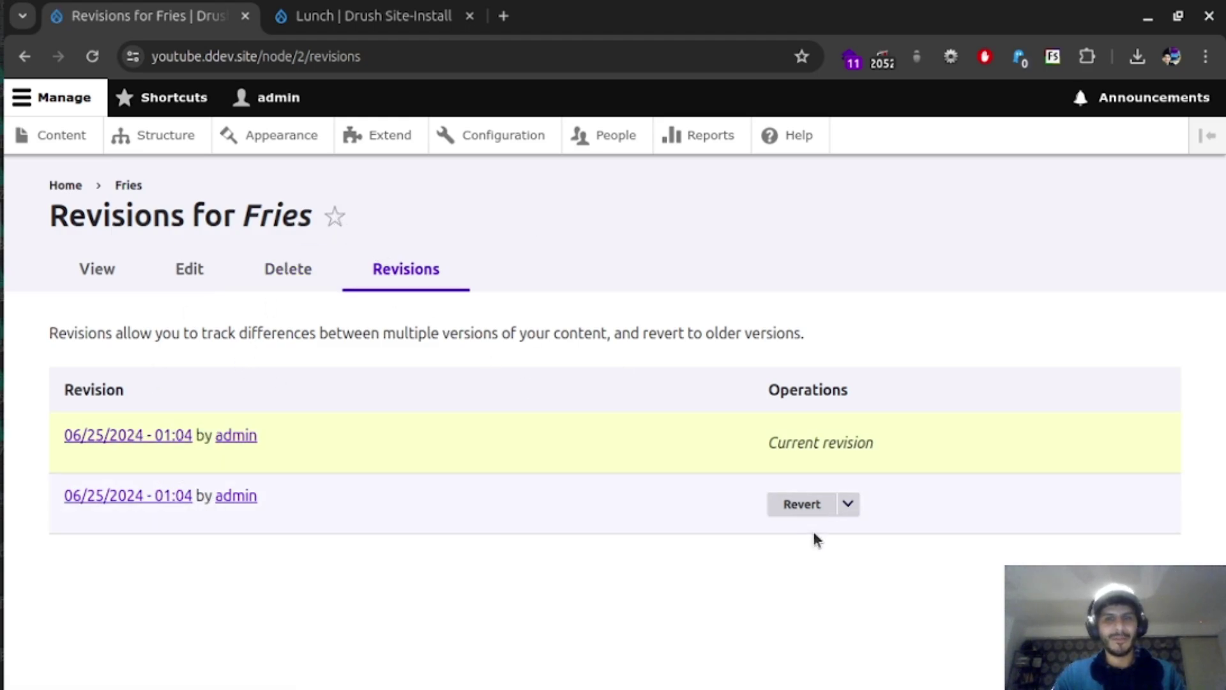
left_click(806, 508)
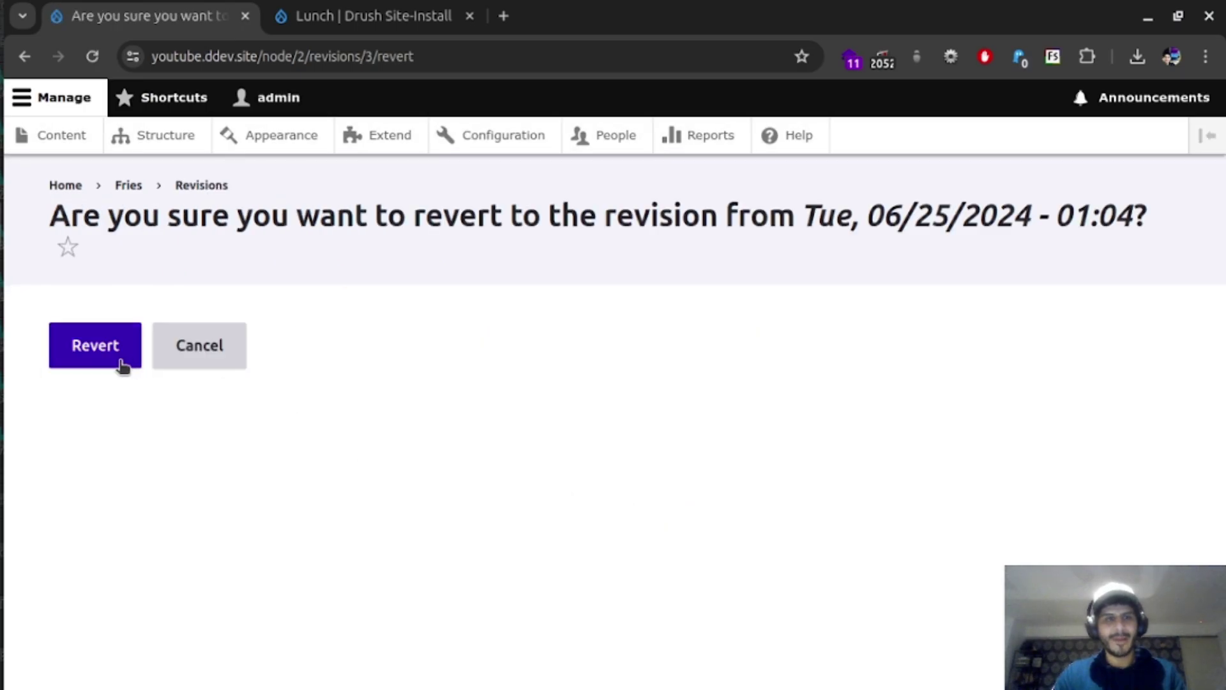
left_click(111, 355)
scroll(411, 433, "down", 3)
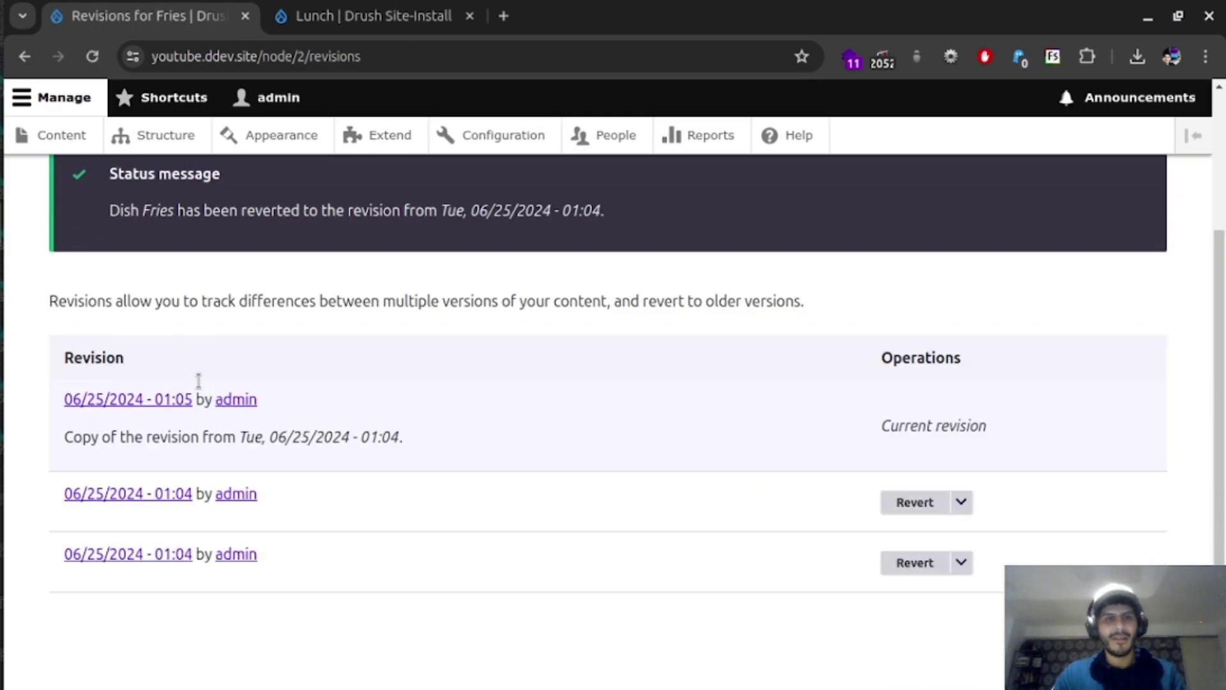
scroll(87, 182, "up", 3)
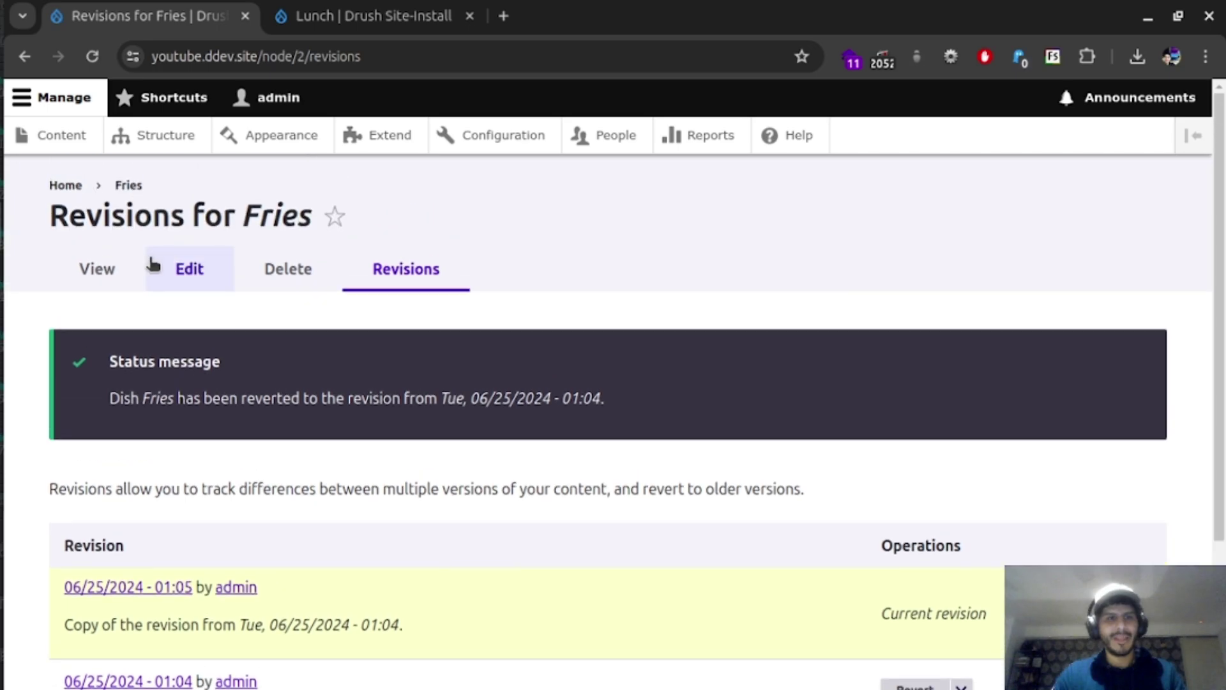
left_click(101, 275)
- Inspect the second 01:04 revision of Fries and revert to it
scroll(381, 468, "down", 3)
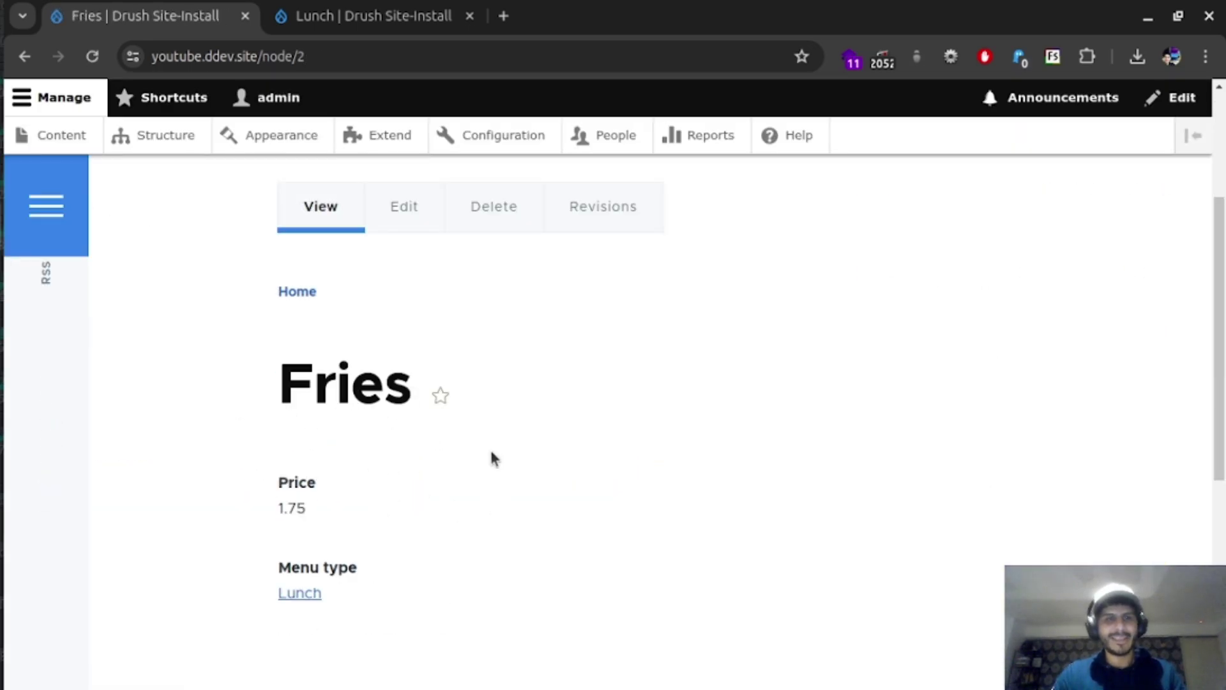
left_click(623, 205)
scroll(368, 374, "down", 1)
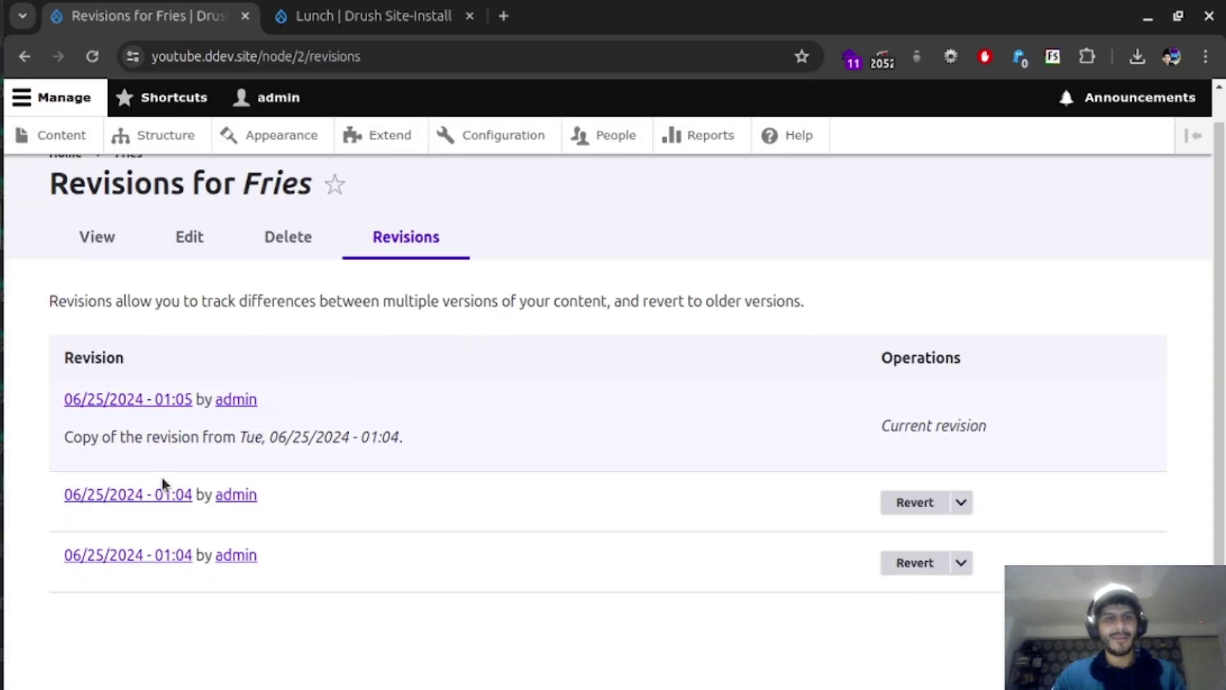
left_click(125, 503)
scroll(460, 465, "down", 5)
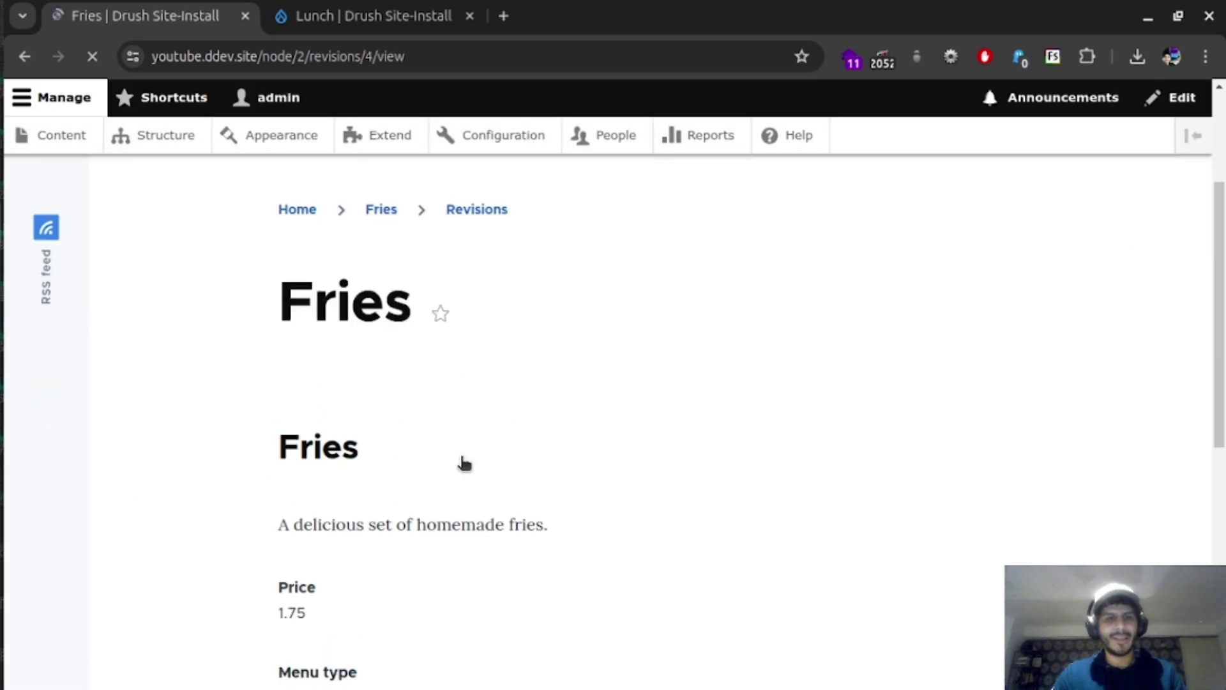
scroll(383, 403, "up", 4)
scroll(408, 504, "down", 2)
left_click(24, 56)
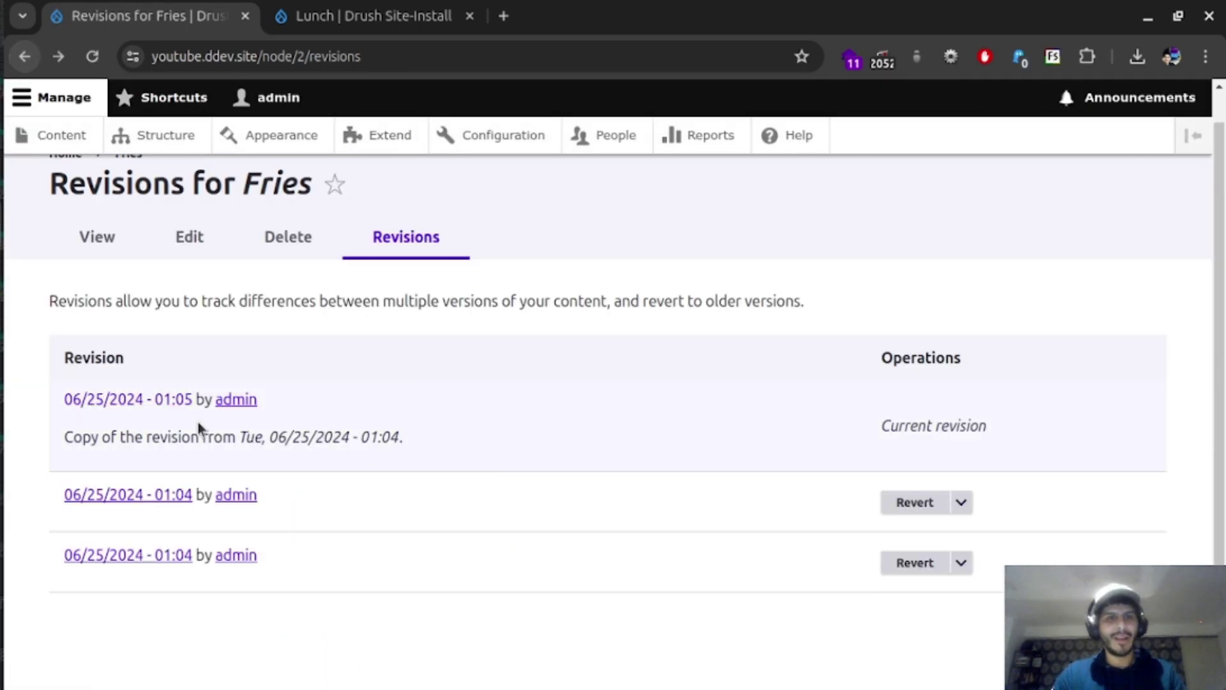
left_click(915, 503)
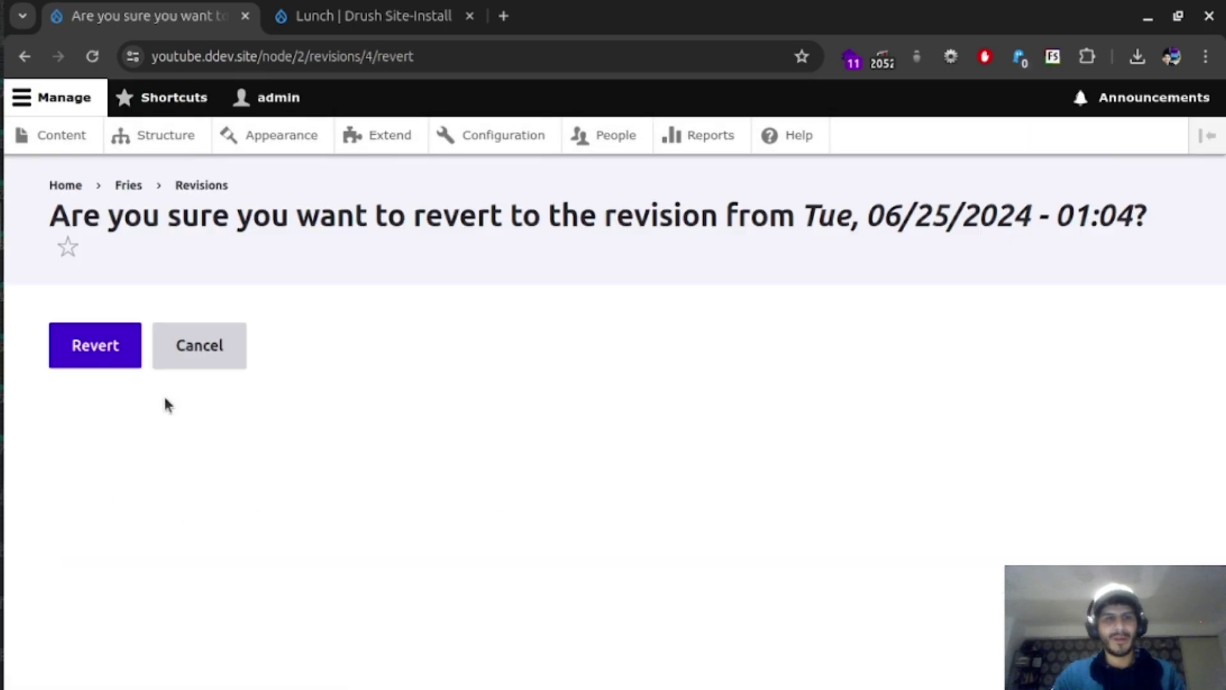
left_click(98, 355)
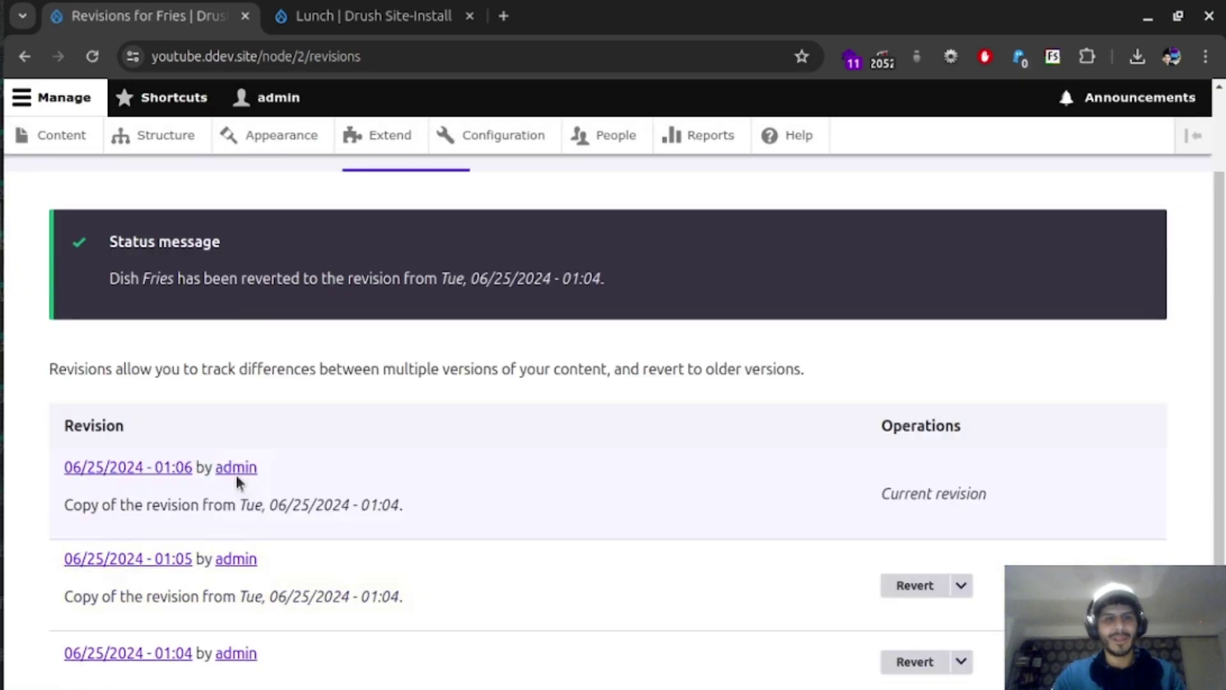
scroll(198, 367, "up", 3)
- Open the Fries dish from the Content list to check its page
left_click(42, 138)
scroll(123, 457, "down", 3)
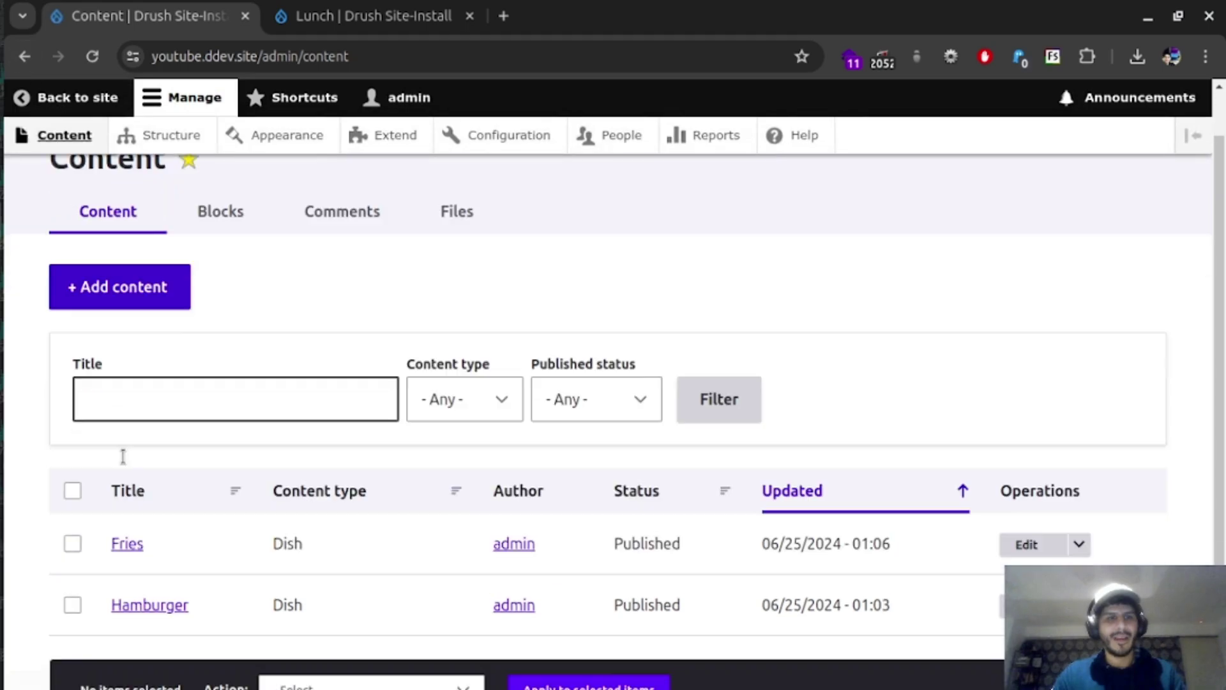
left_click(136, 439)
scroll(255, 447, "down", 5)
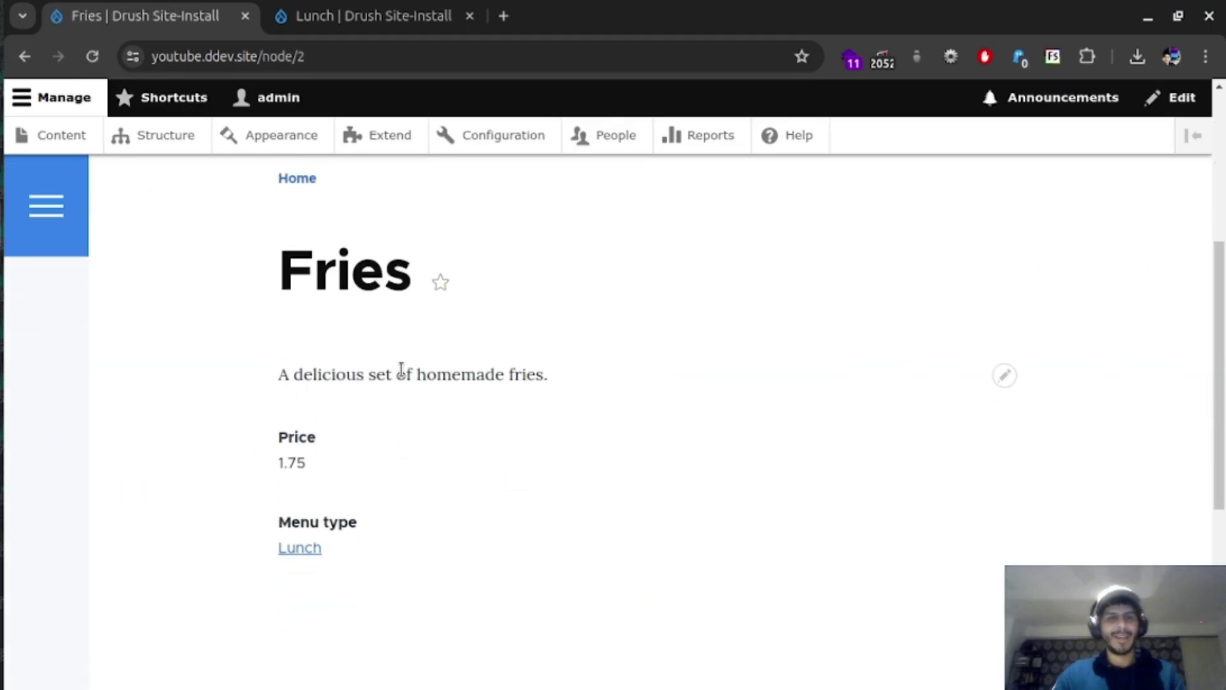
scroll(406, 370, "up", 3)
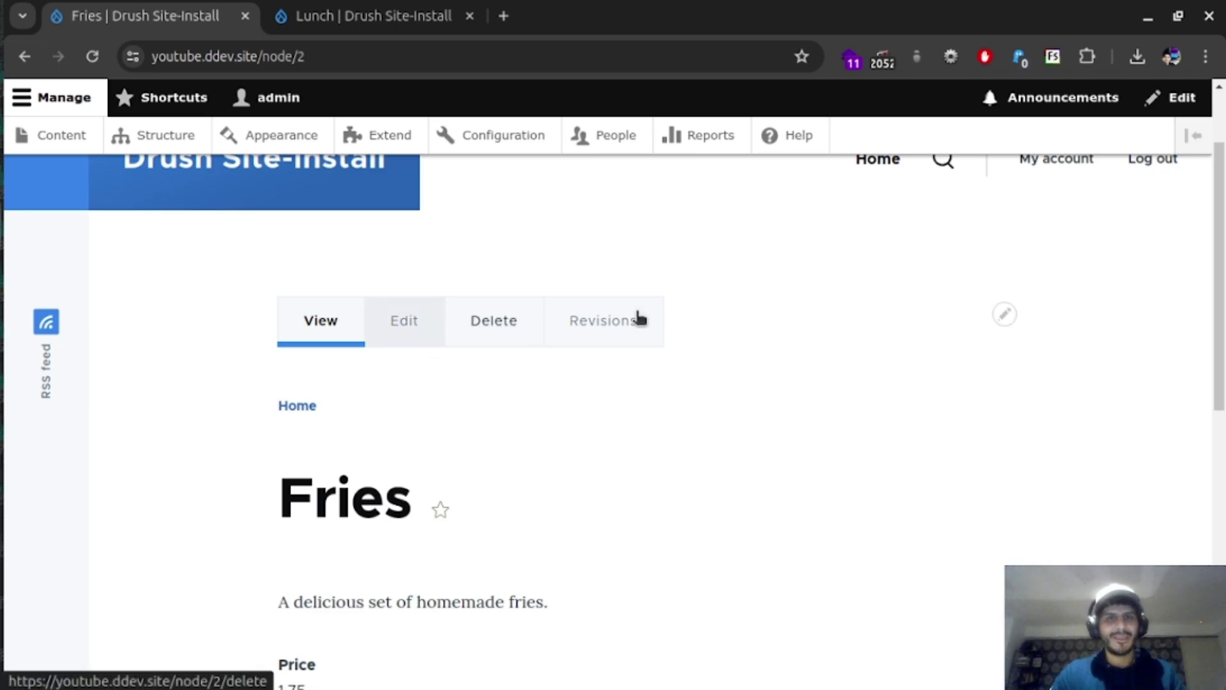